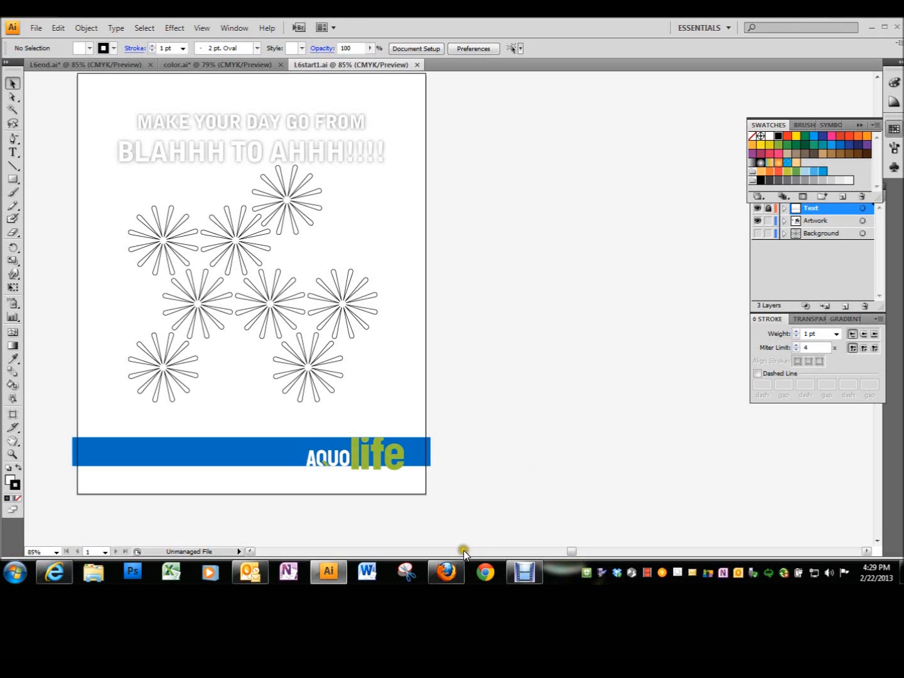
Mix a blue for the active stroke color with the CMYK values C=92, M=65, Y=0 and K=0.
drag(571, 551, 561, 556)
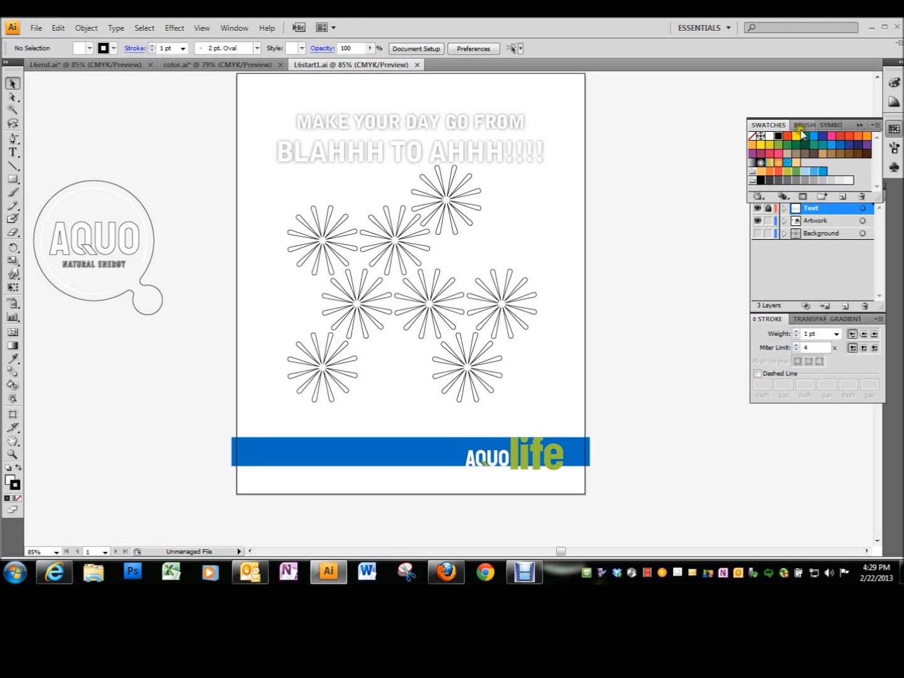
click(895, 101)
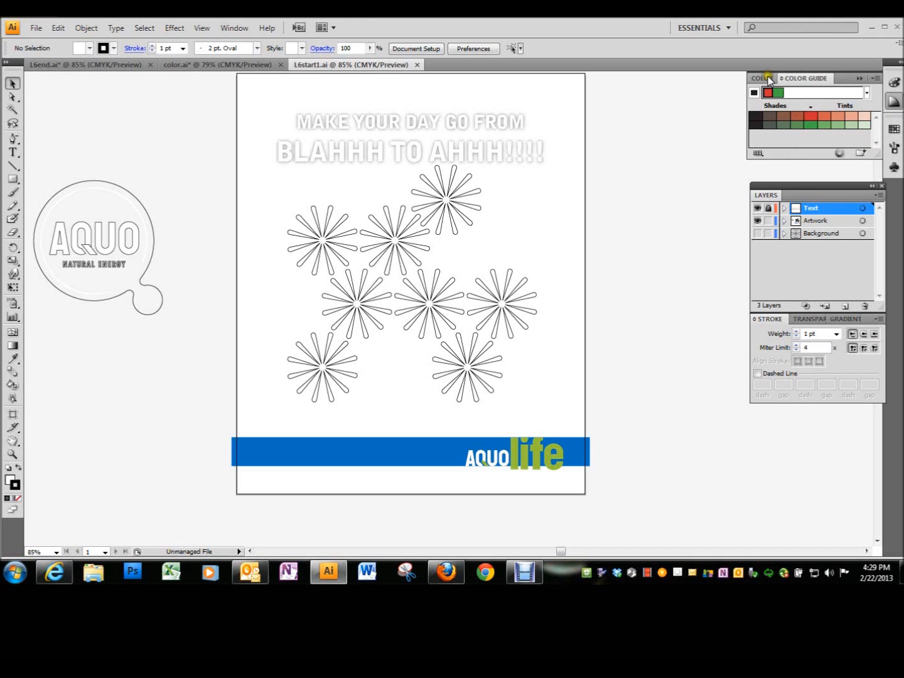
click(762, 77)
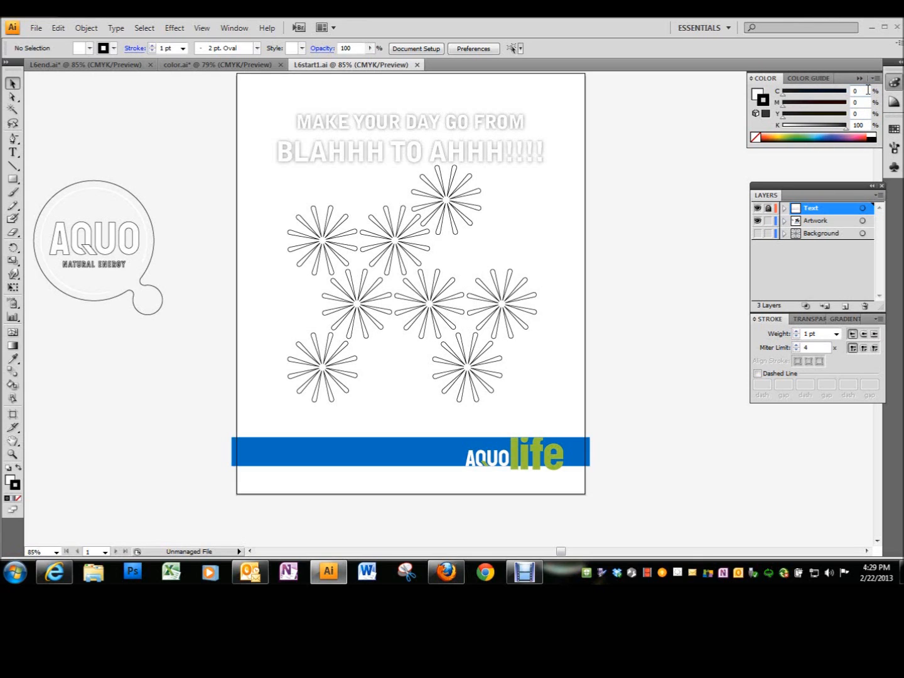
key(BackSpace)
text(9)
key(BackSpace)
text(2)
key(Tab)
text(65)
key(Tab)
key(Tab)
text(0)
key(Return)
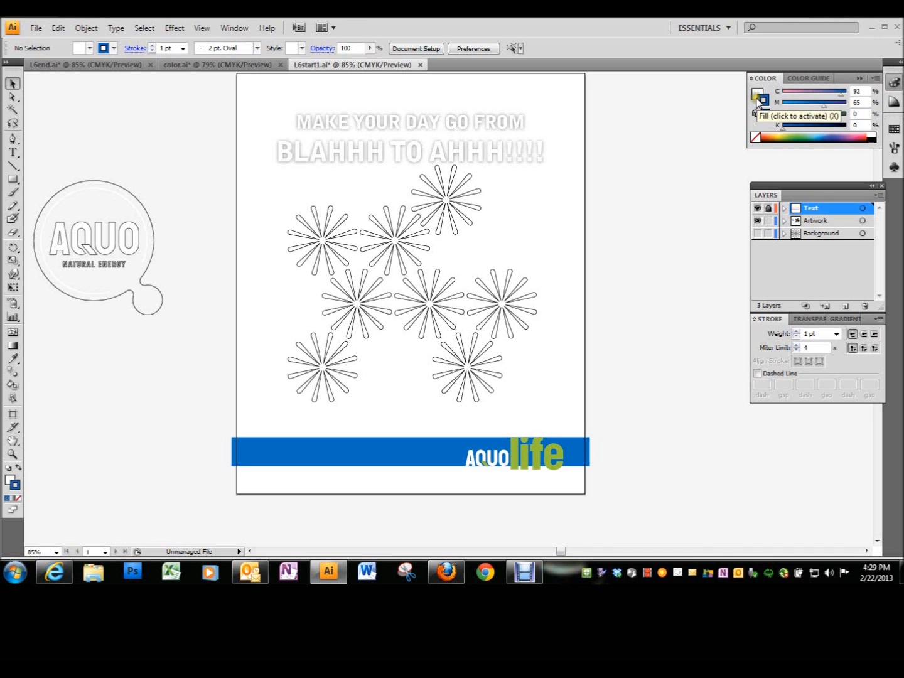
Save the mixed blue as a new process color swatch named "logo background".
click(873, 79)
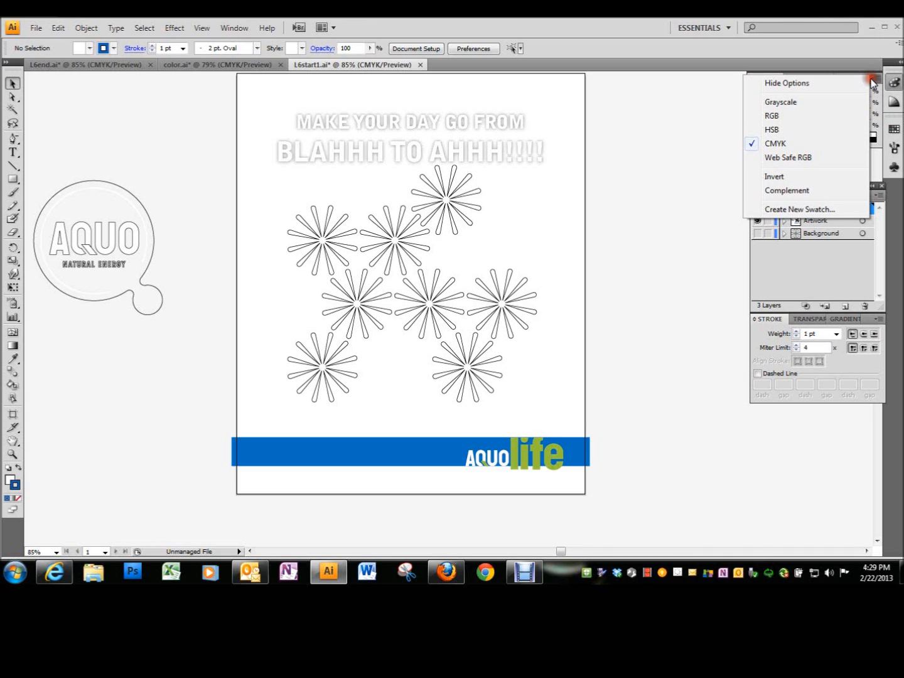
click(816, 210)
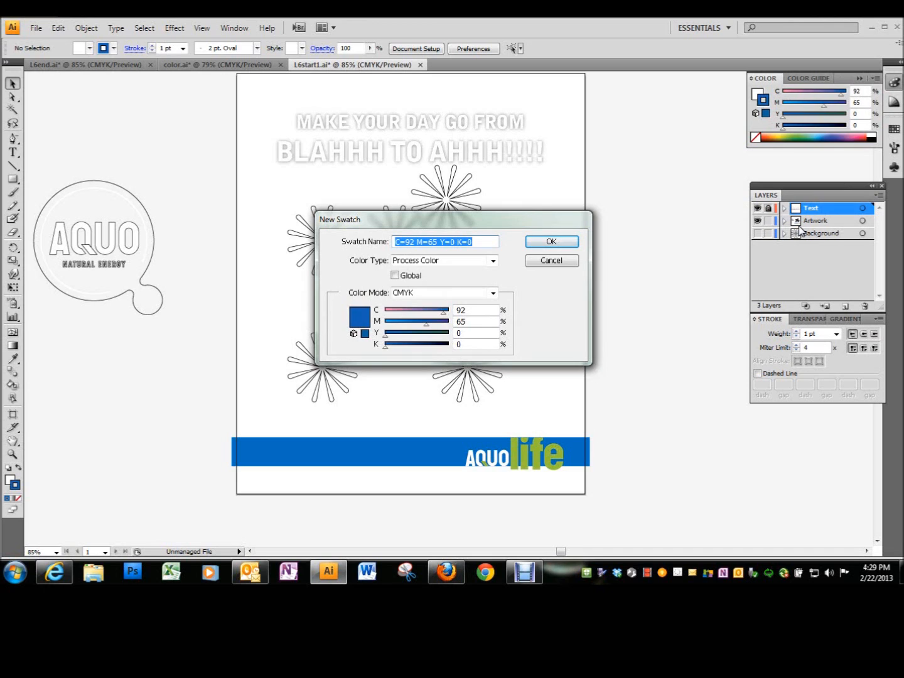
text(logo background)
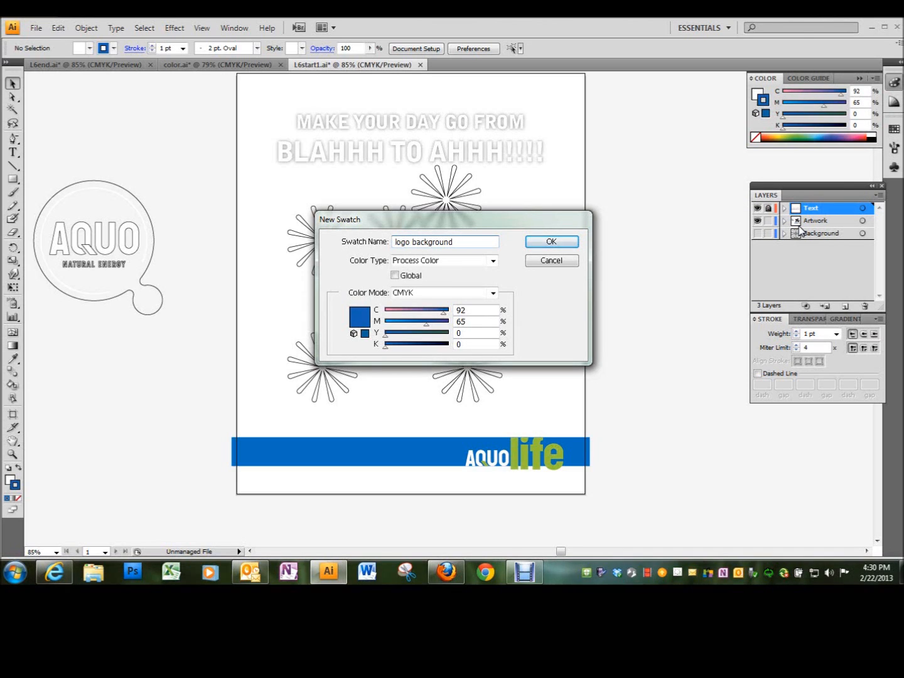
click(551, 241)
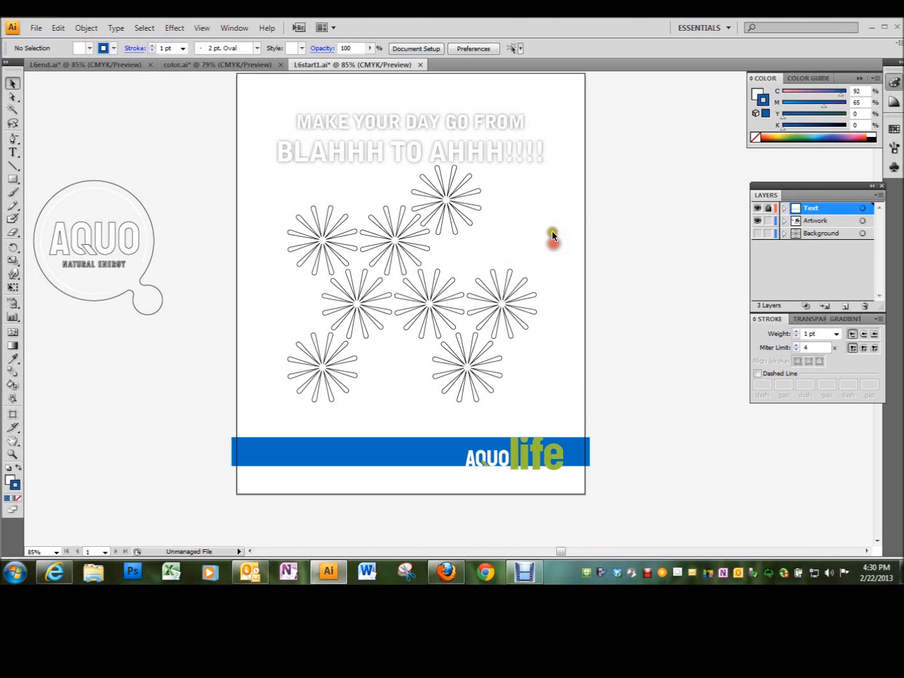
Fill the background shape of the round AQUO logo beside the artboard with the "logo background" swatch.
click(757, 94)
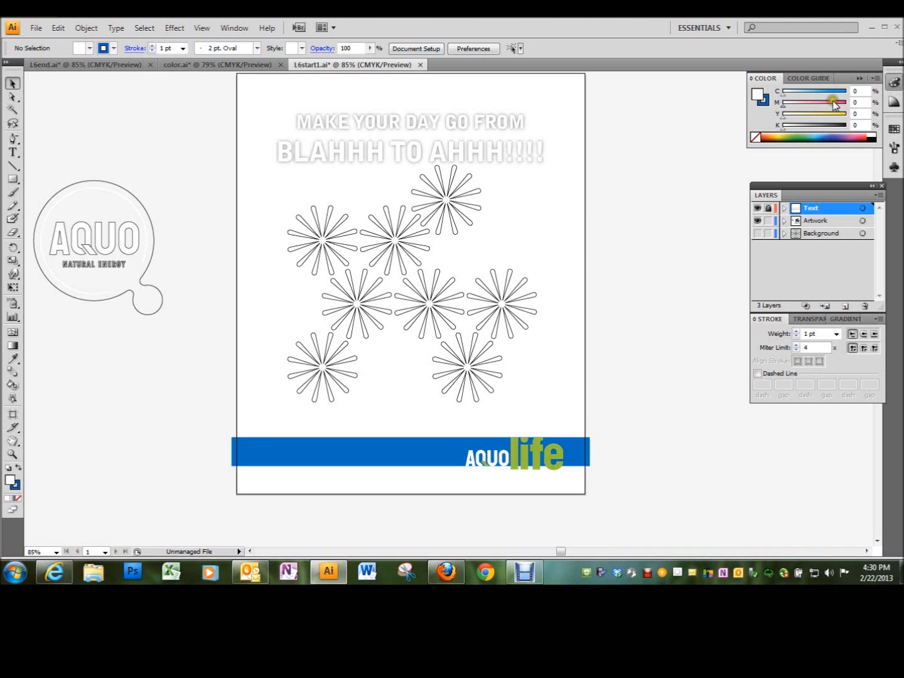
click(895, 128)
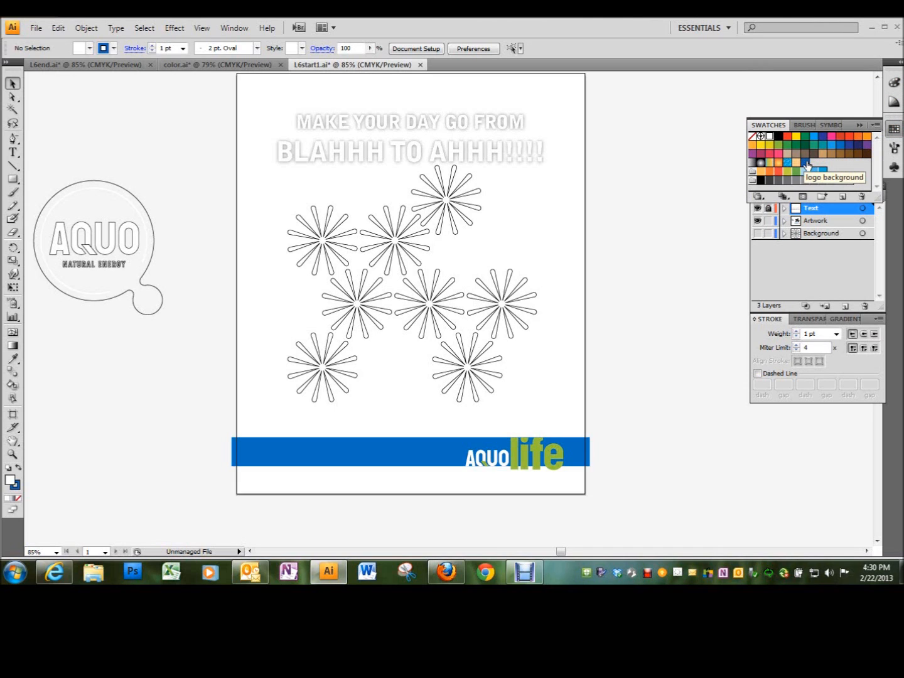
click(806, 163)
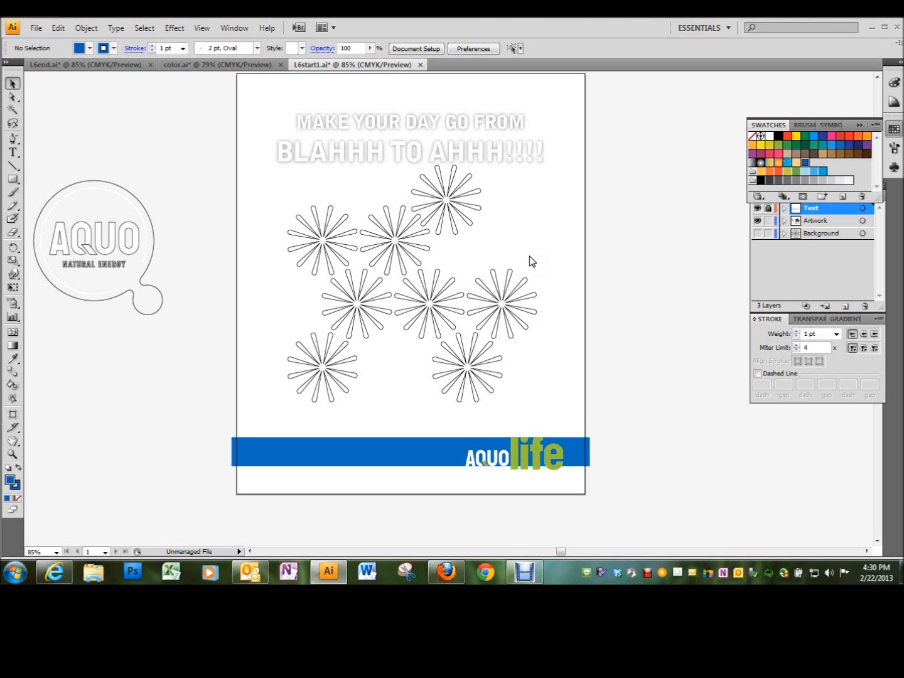
click(102, 184)
click(100, 181)
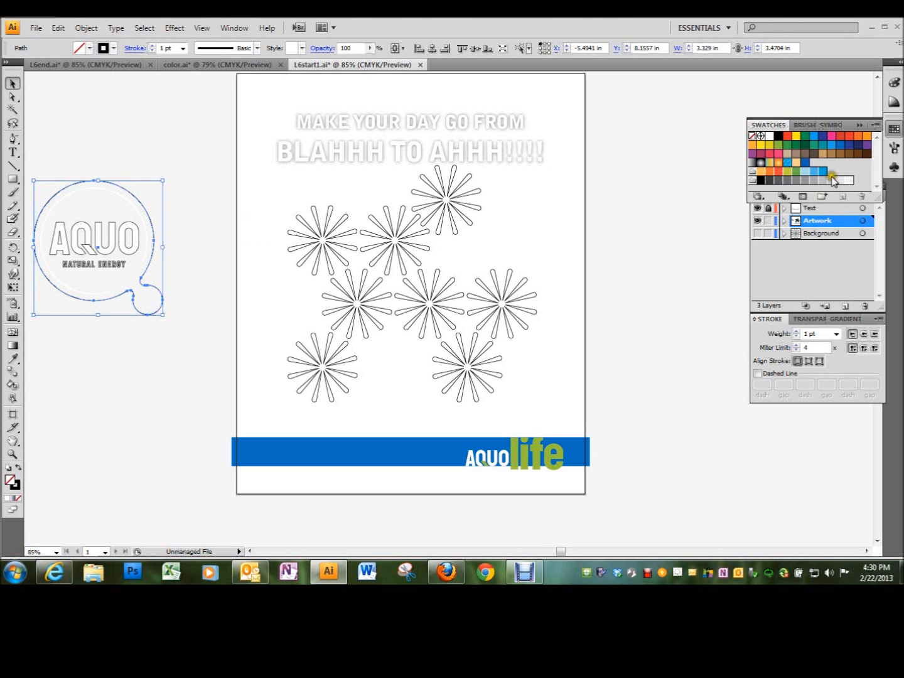
click(10, 479)
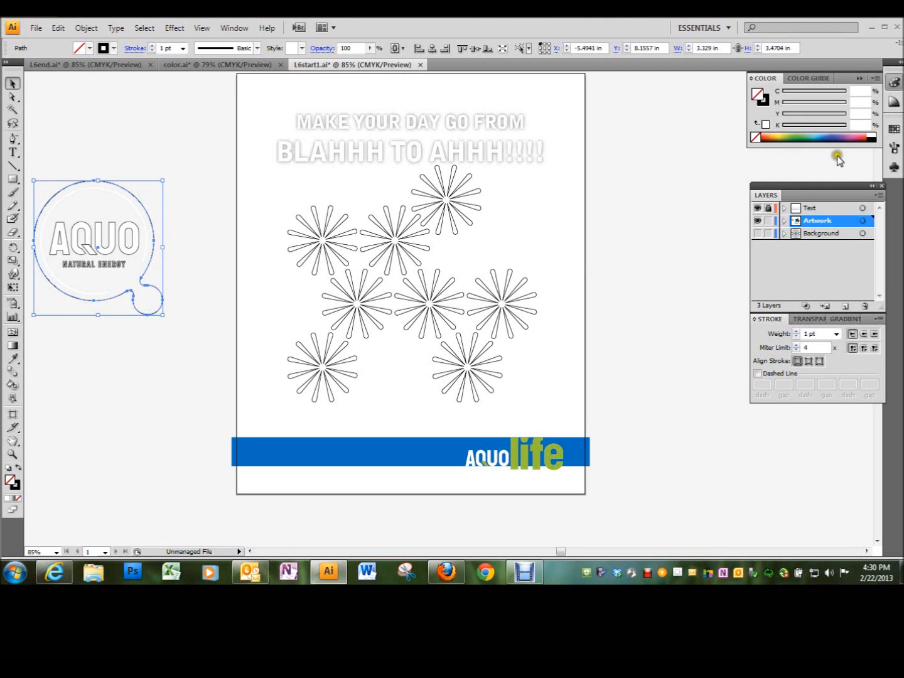
click(892, 130)
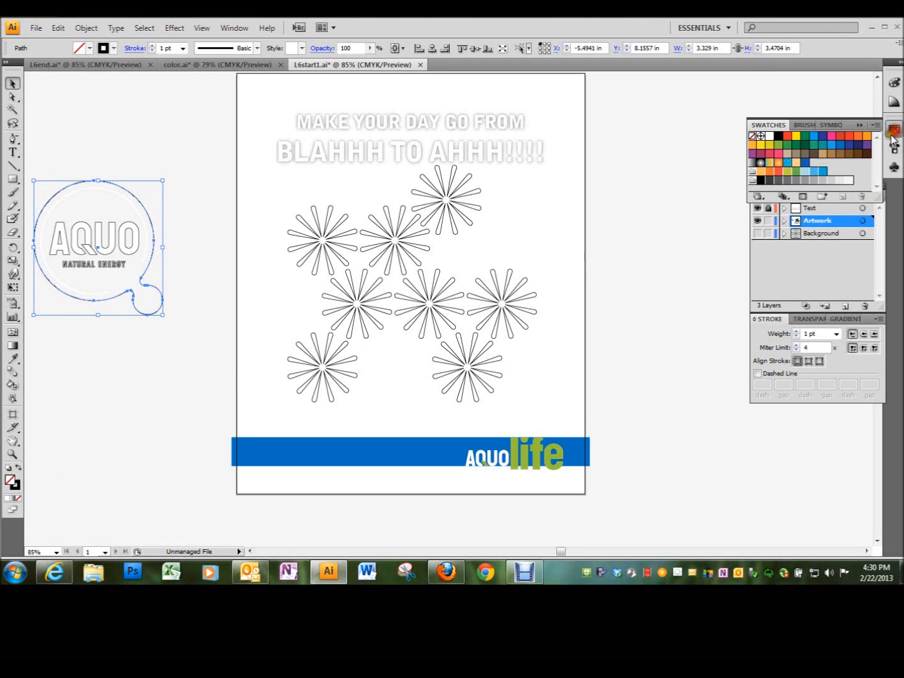
click(805, 165)
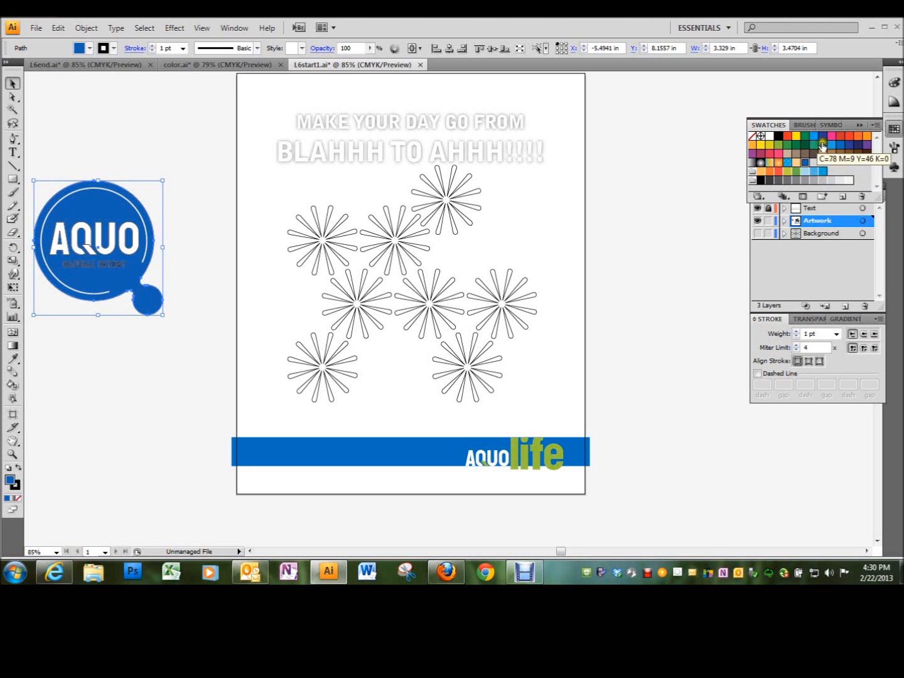
Open the PANTONE solid coated color book as a swatch library.
click(874, 126)
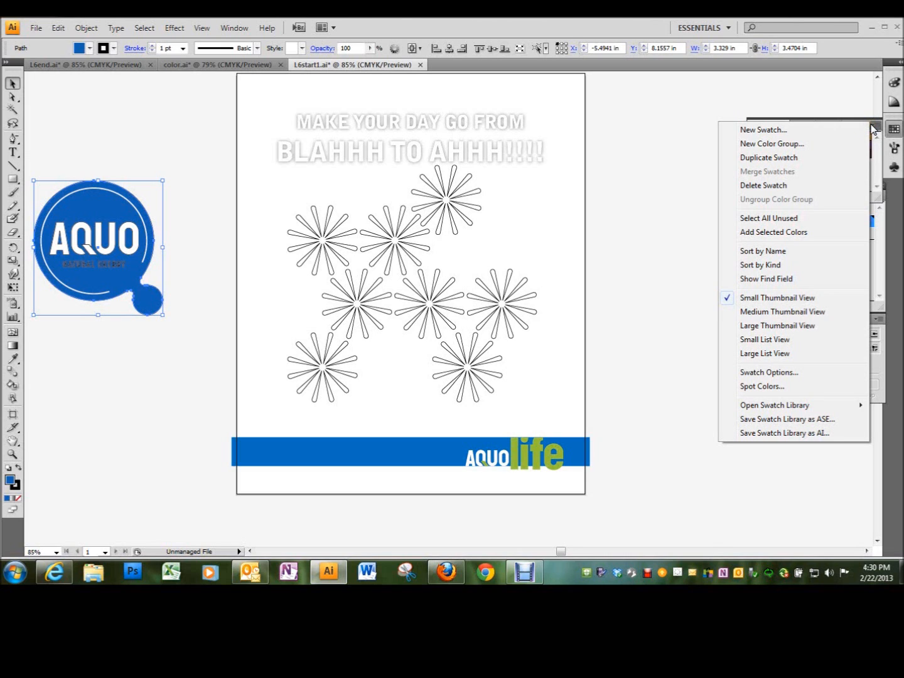
mouse_move(801, 407)
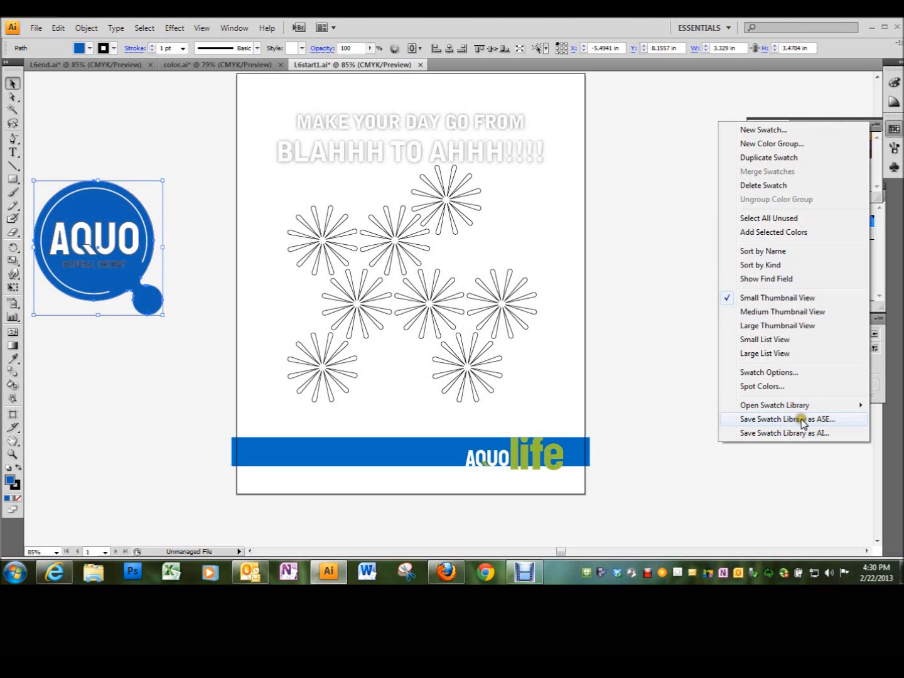
click(799, 407)
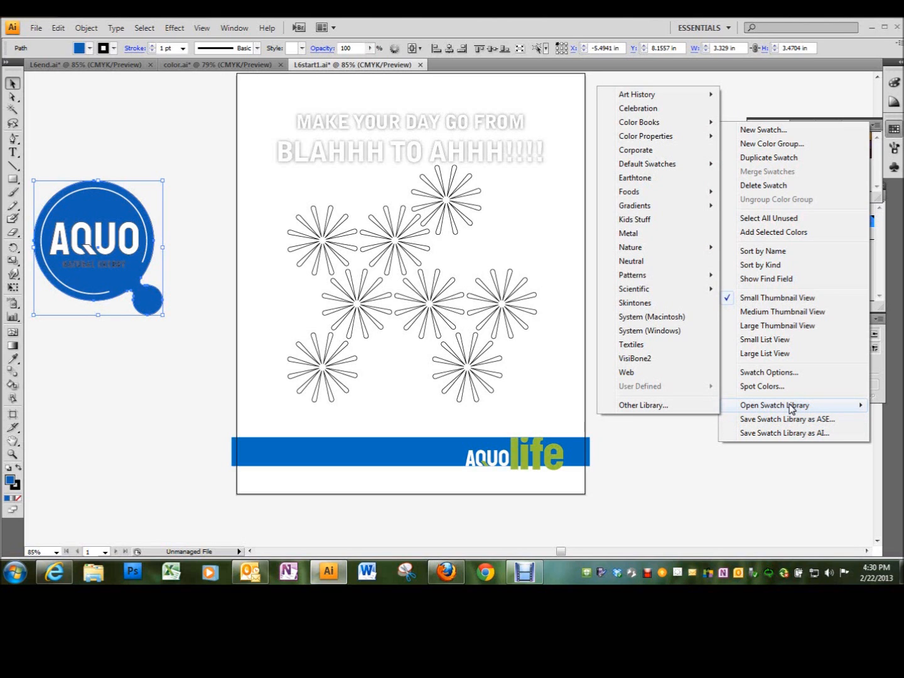
mouse_move(667, 128)
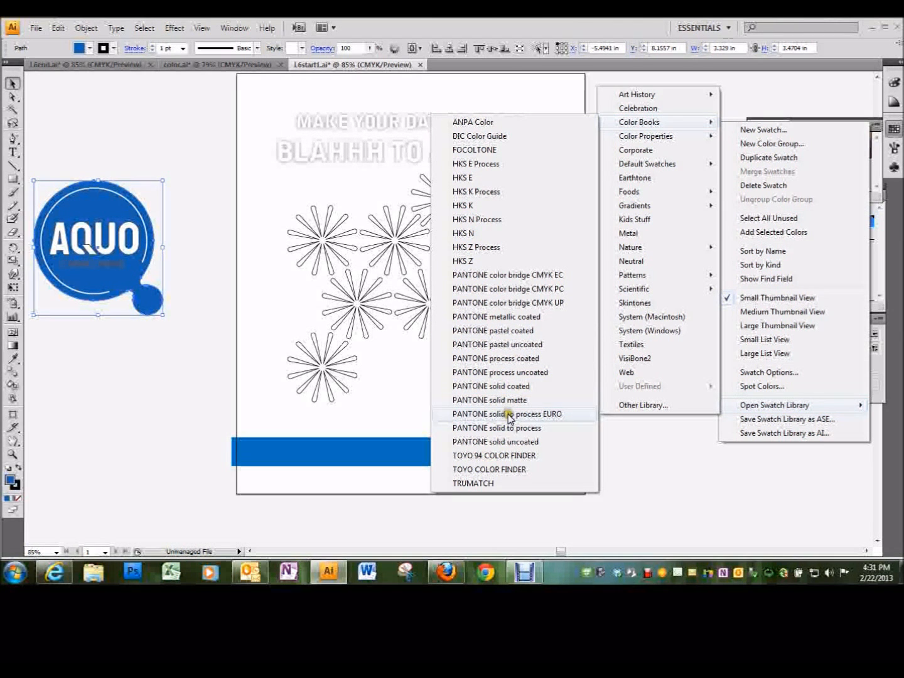
click(511, 387)
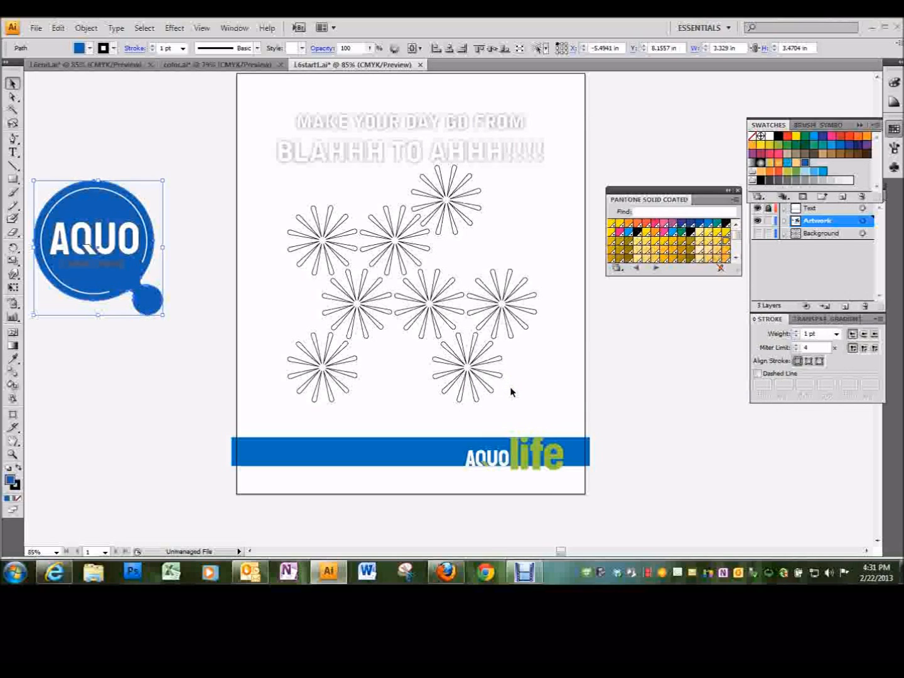
Try PANTONE 116 C from the solid coated library on the selected logo background shape, and undo the swatch application.
click(546, 368)
click(547, 367)
click(651, 211)
text(116 C)
click(726, 244)
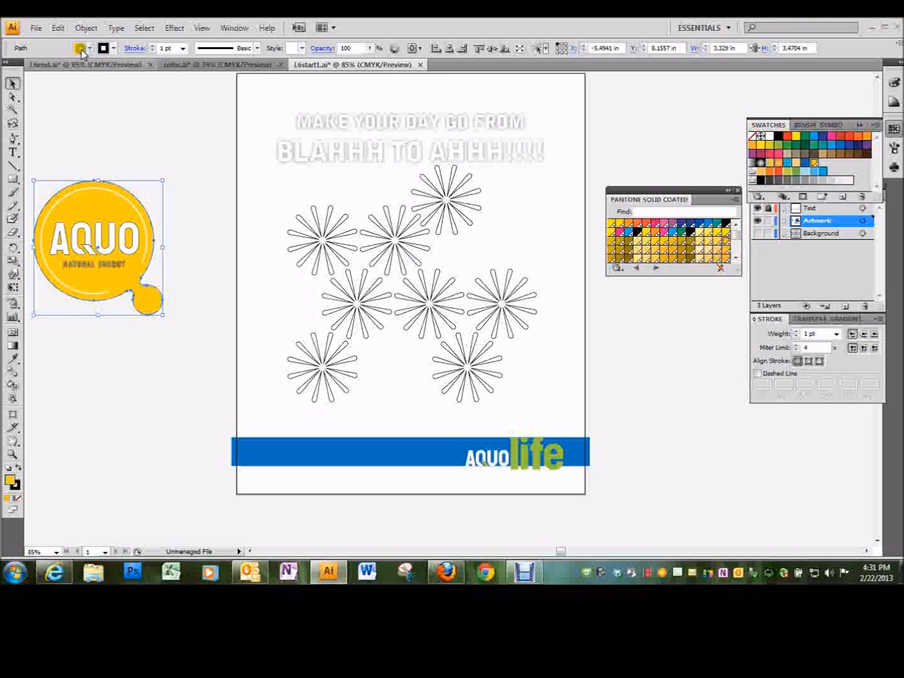
click(59, 28)
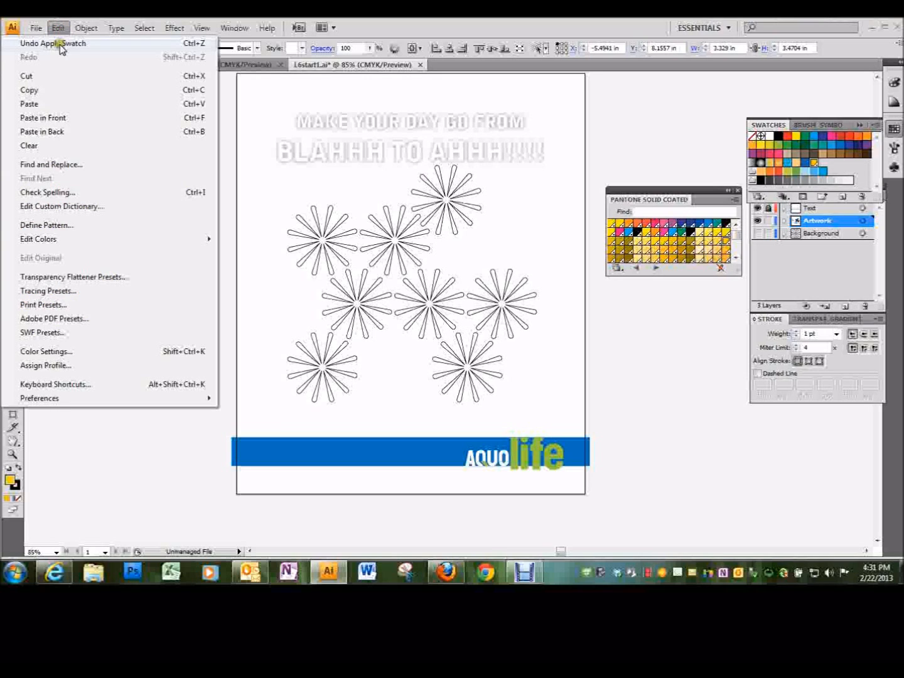
click(60, 40)
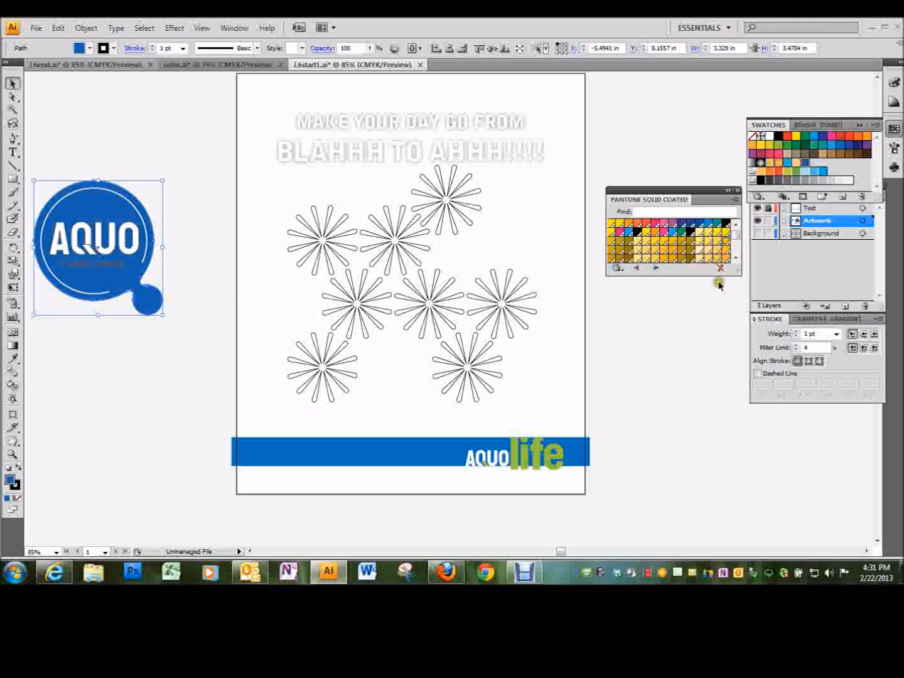
With nothing selected, add PANTONE 116 C to the document swatches, and fill the logo's Q tail and NATURAL ENERGY text with it.
click(224, 254)
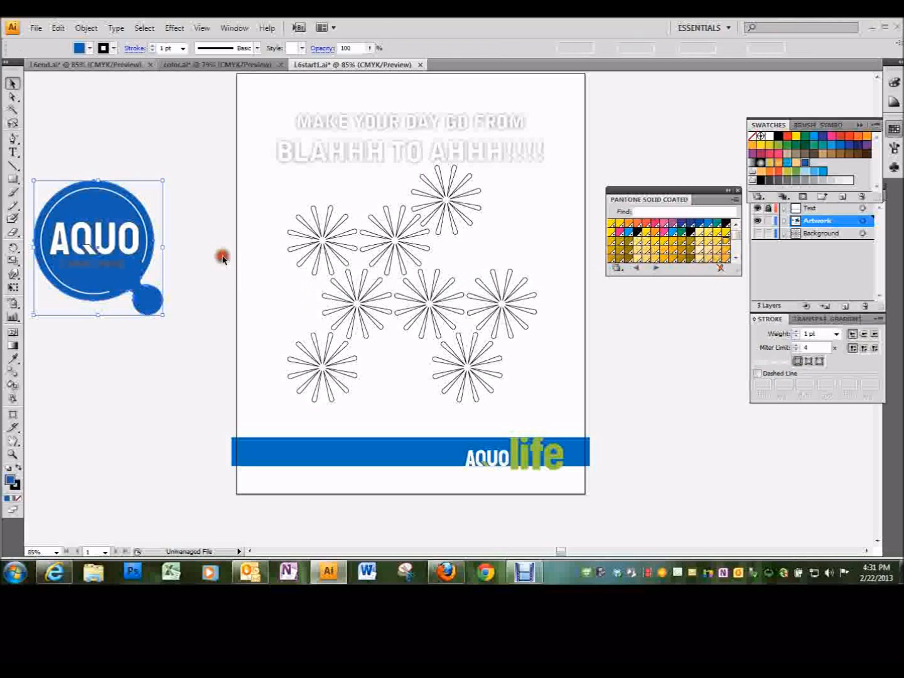
click(727, 243)
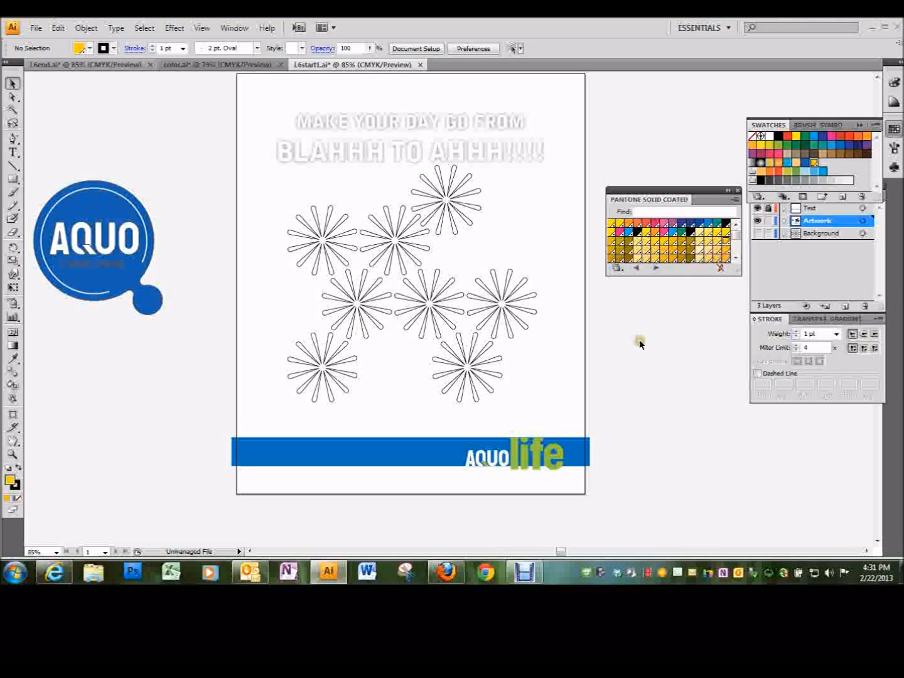
click(92, 254)
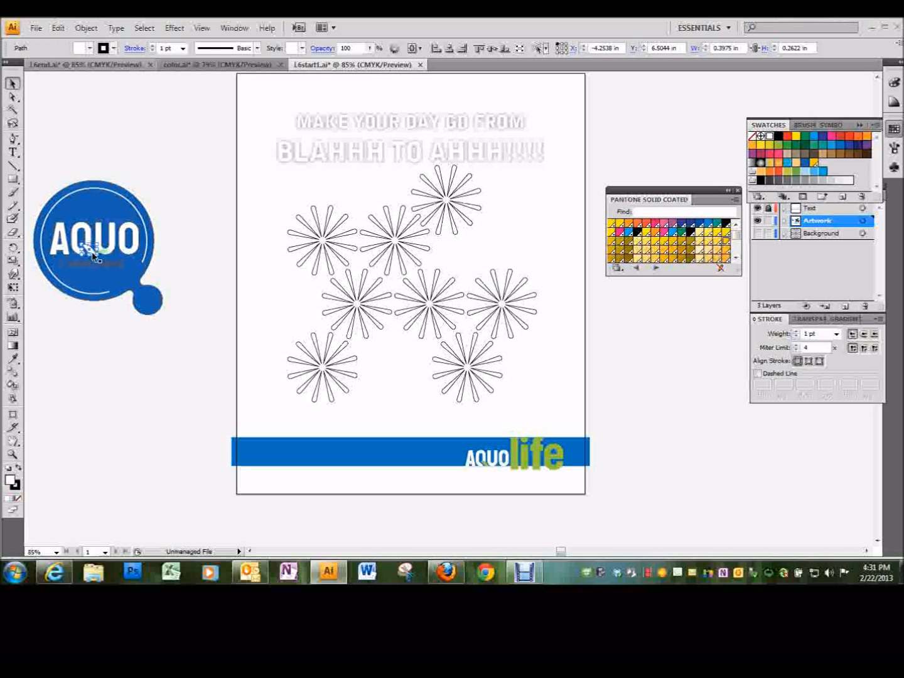
shift+click(79, 266)
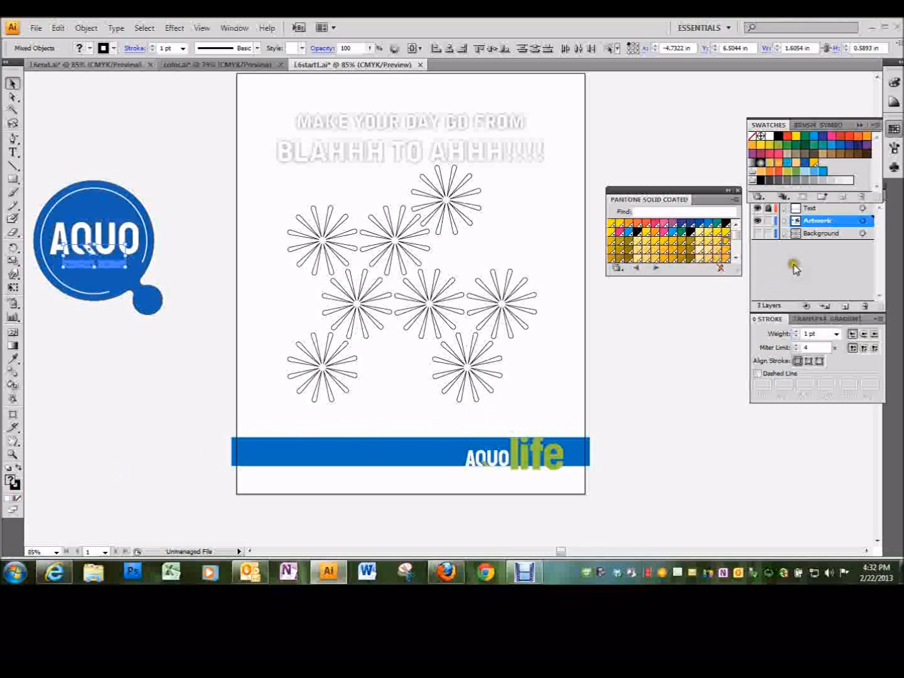
click(753, 136)
click(812, 164)
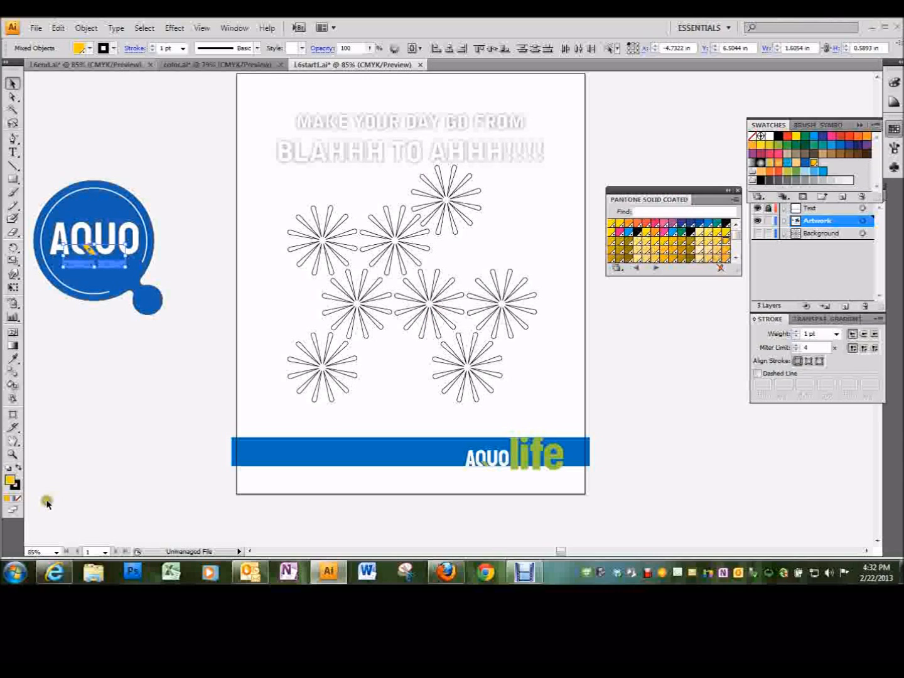
Remove the stroke from the logo's Q tail and NATURAL ENERGY text, and close the PANTONE solid coated library.
click(16, 488)
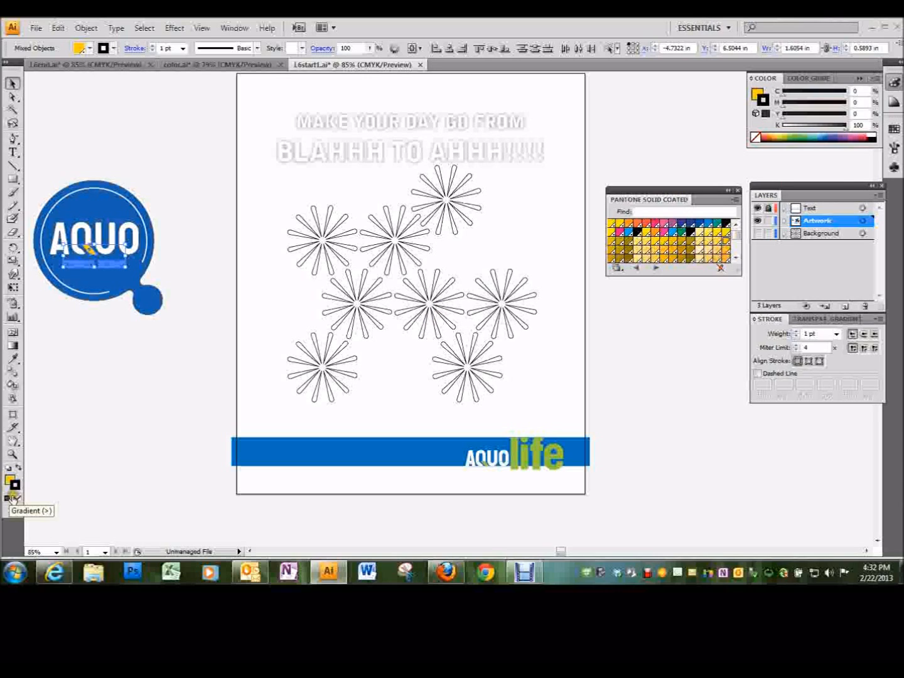
click(17, 501)
click(136, 338)
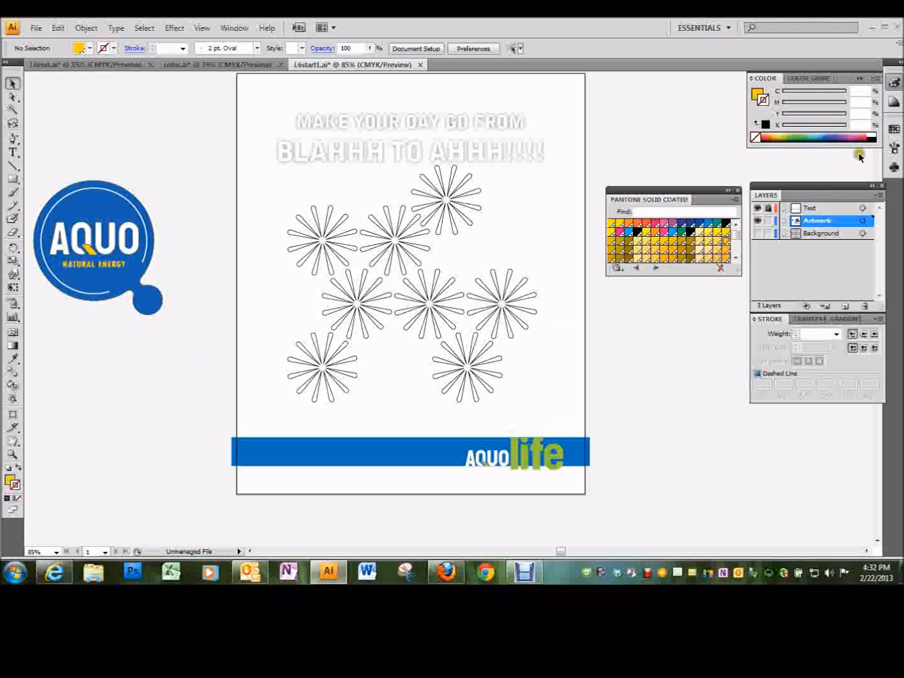
click(737, 191)
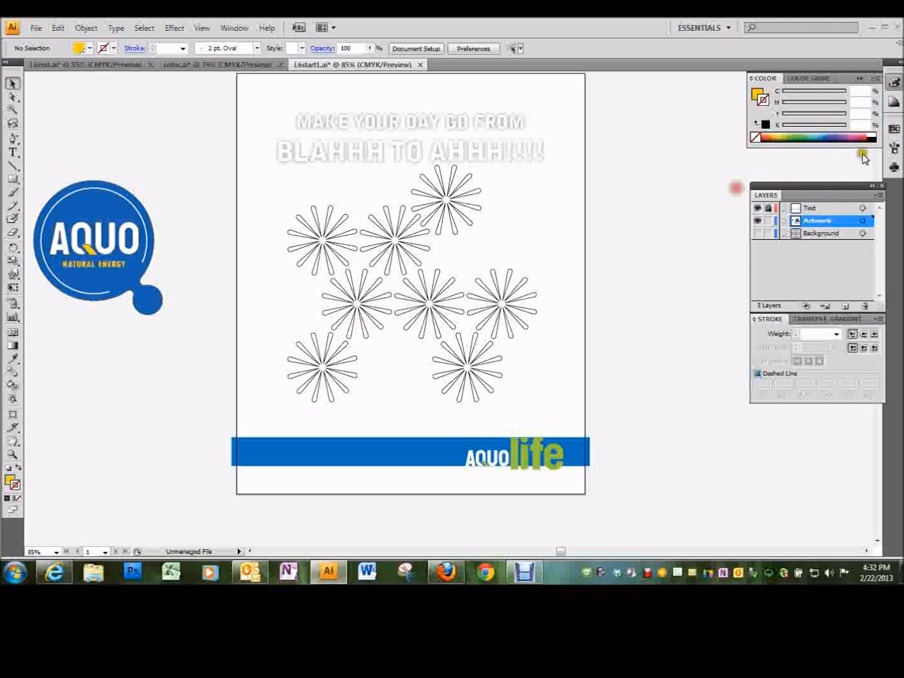
Group the logo background blue and PANTONE 116 C swatches into a new color group named Logo.
click(894, 128)
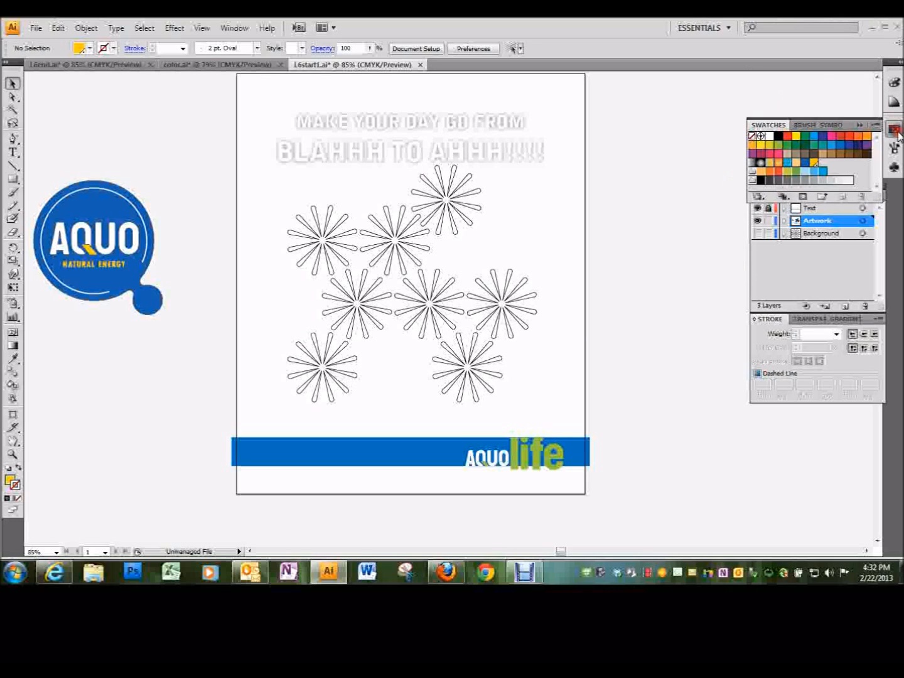
click(806, 165)
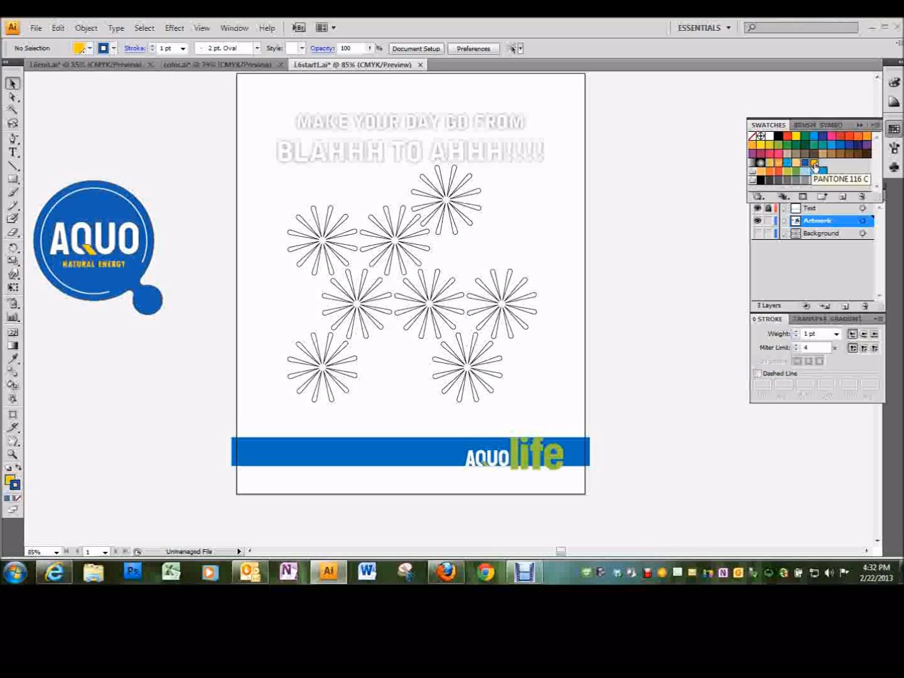
click(878, 128)
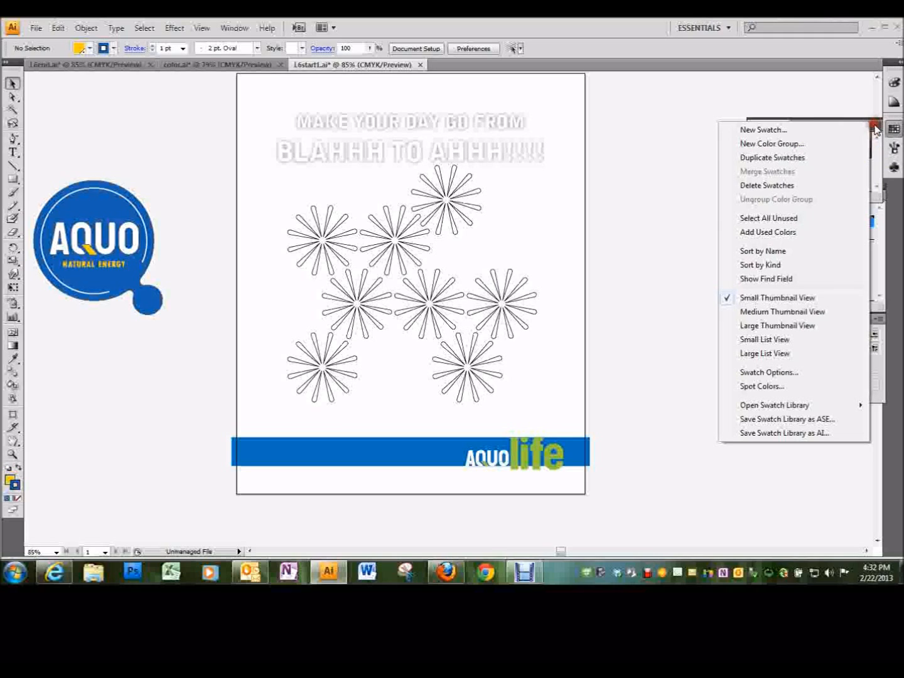
click(789, 144)
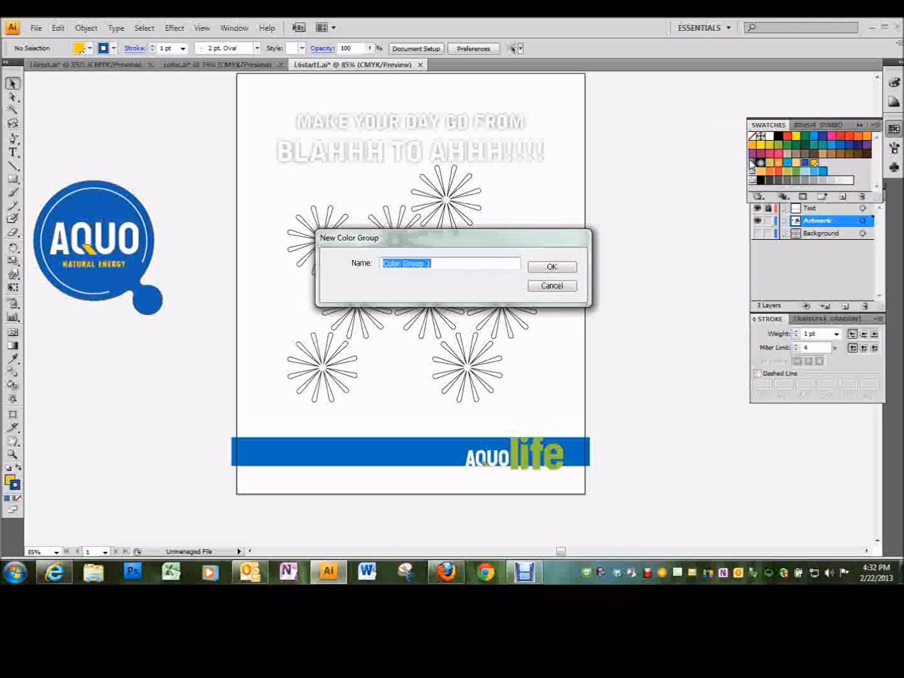
text(Logo)
click(538, 269)
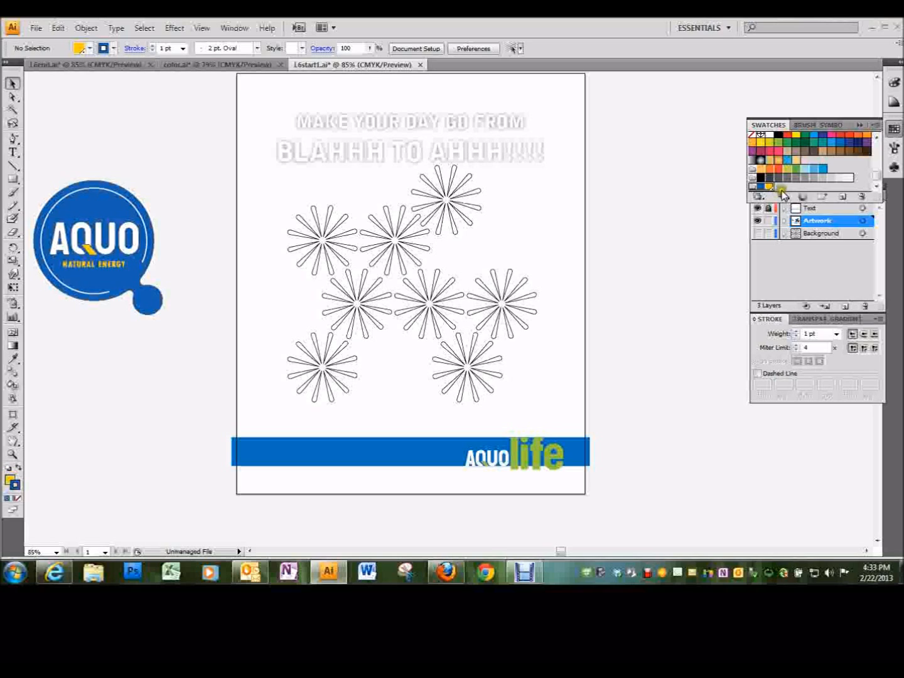
Make the logo background swatch in the Logo group a global color and set its K value to 20%.
click(767, 188)
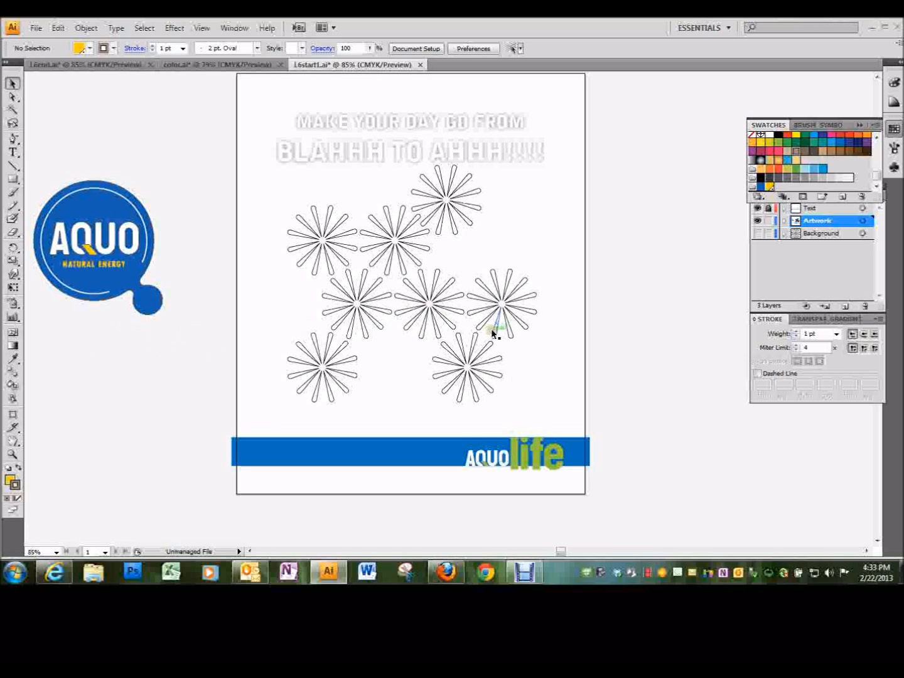
double_click(763, 188)
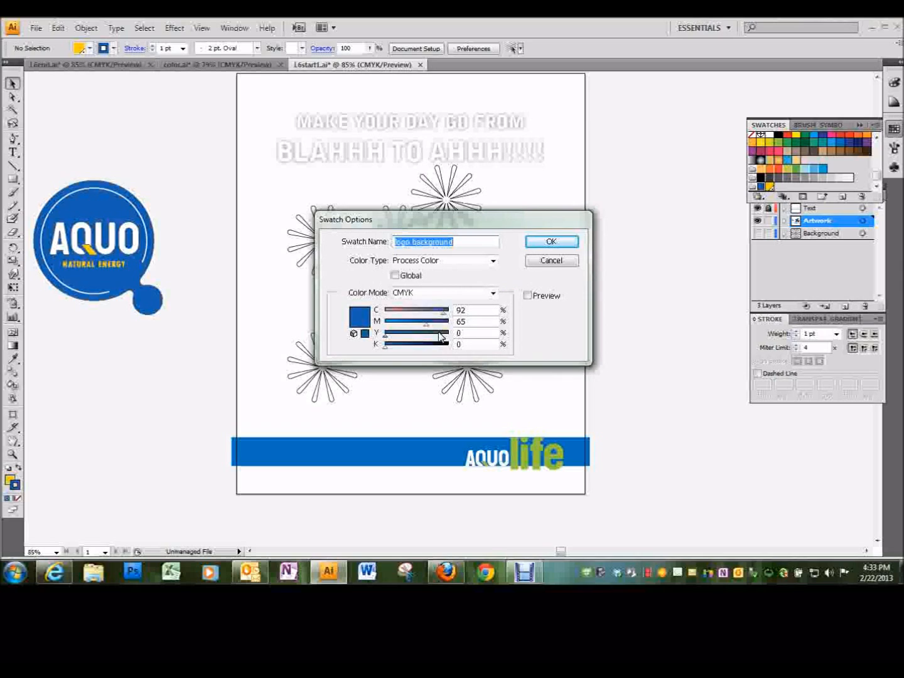
click(396, 276)
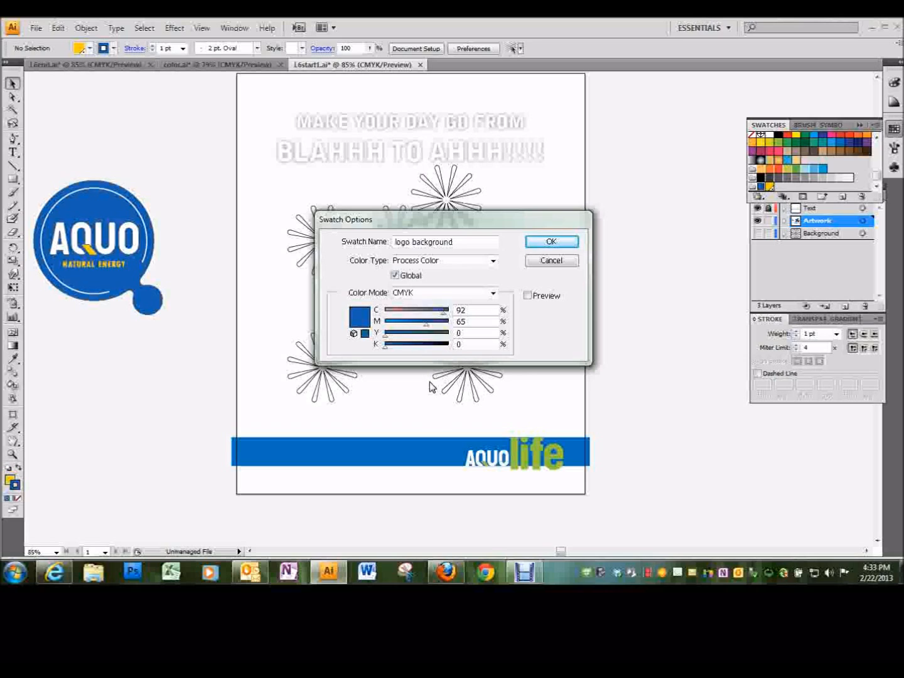
drag(385, 347, 399, 350)
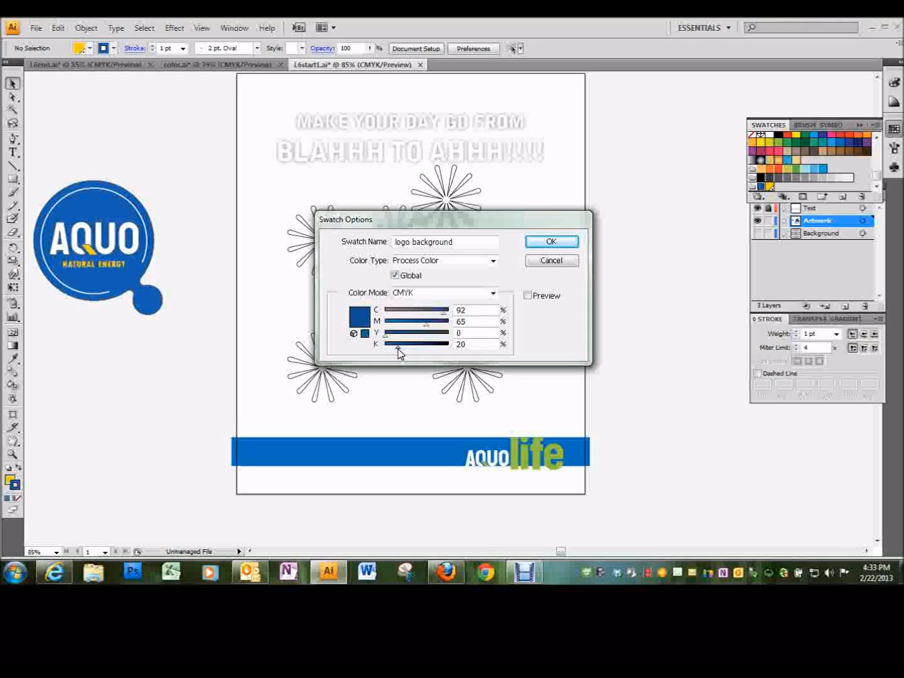
click(546, 243)
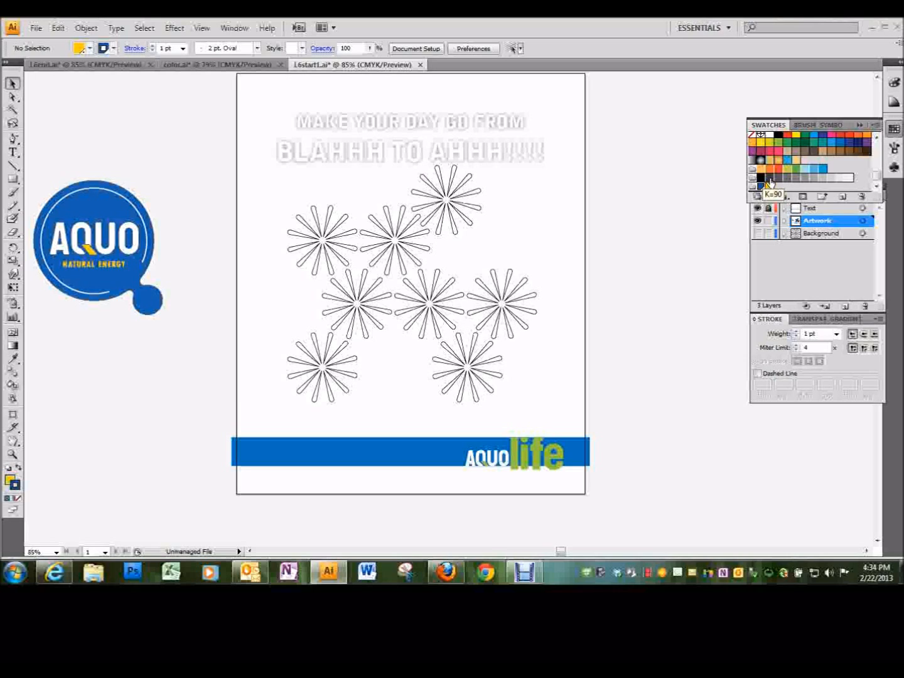
Add the K=90 gray swatch to the end of the Logo color group, undoing the stray move of the blue swatch.
mouse_move(770, 180)
mouse_down()
mouse_move(766, 188)
mouse_move(786, 190)
mouse_move(802, 168)
mouse_move(780, 191)
mouse_up()
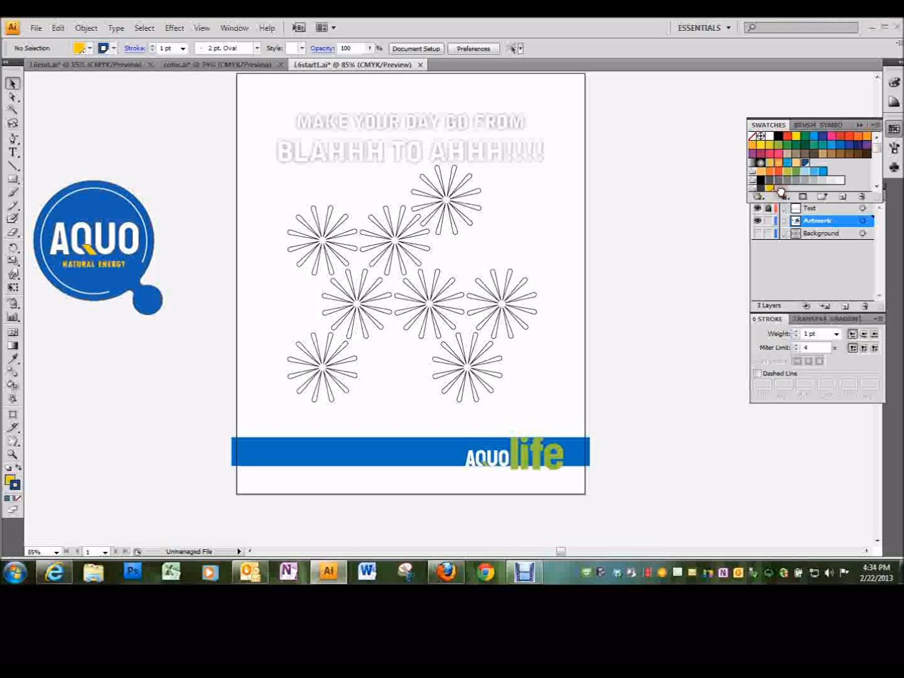
click(58, 28)
click(59, 41)
click(57, 28)
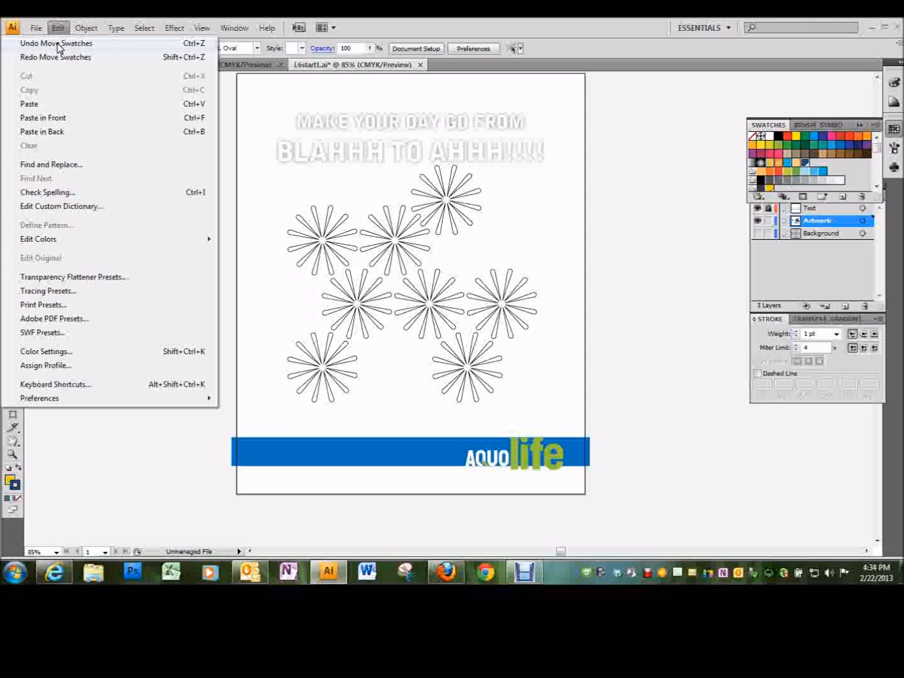
click(57, 43)
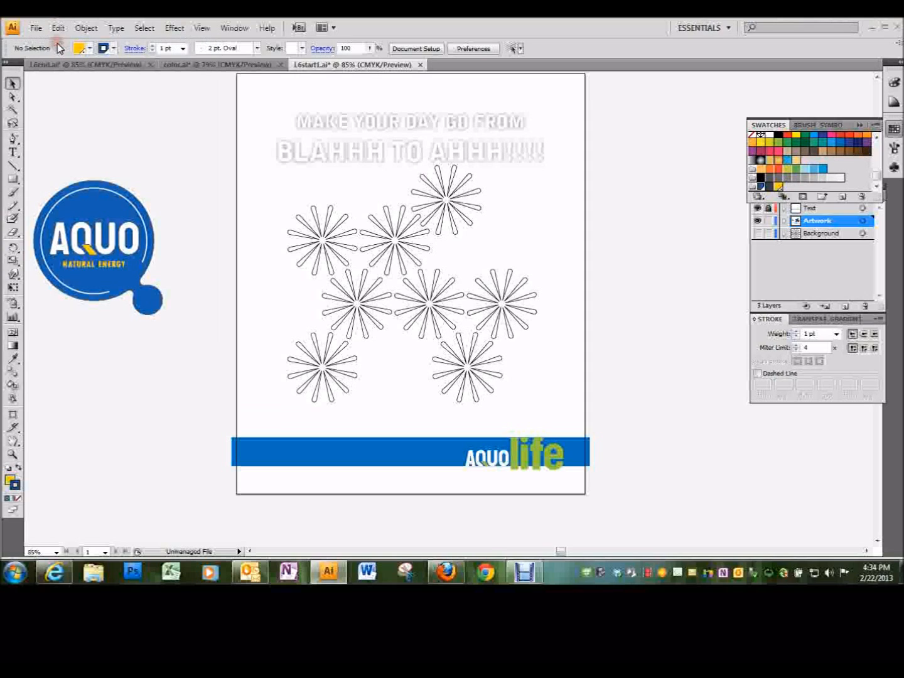
click(771, 188)
drag(770, 189, 783, 188)
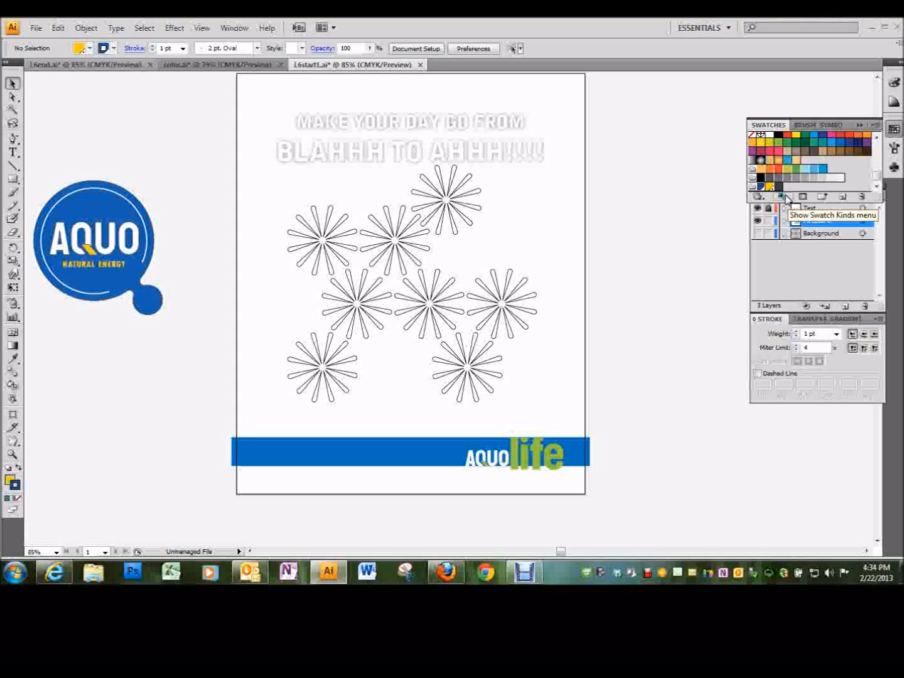
Duplicate the entire AQUO logo and place the copy directly below the original, outside the artboard.
drag(42, 166, 183, 348)
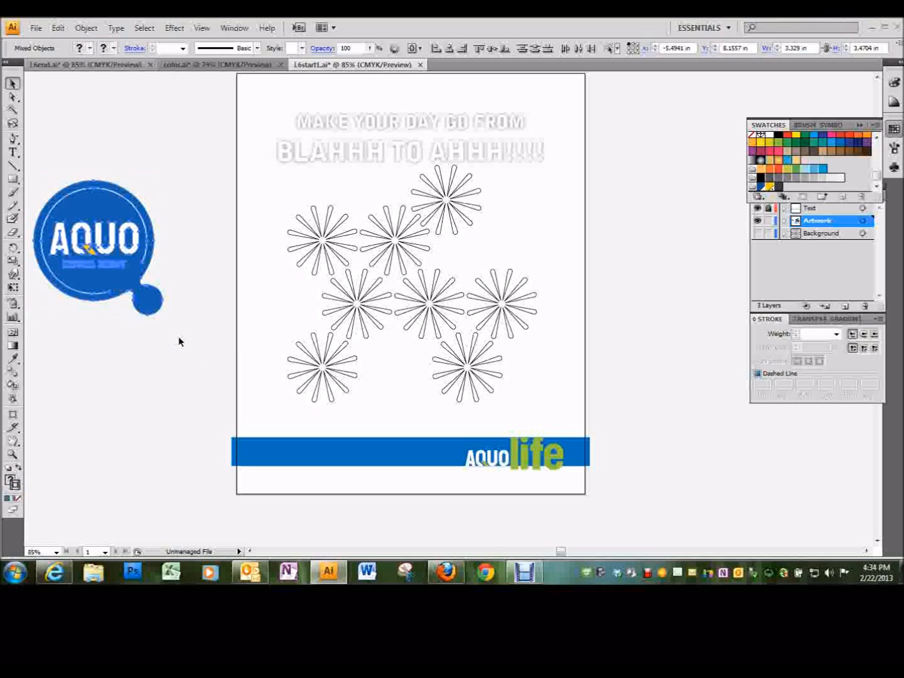
key(ctrl+v)
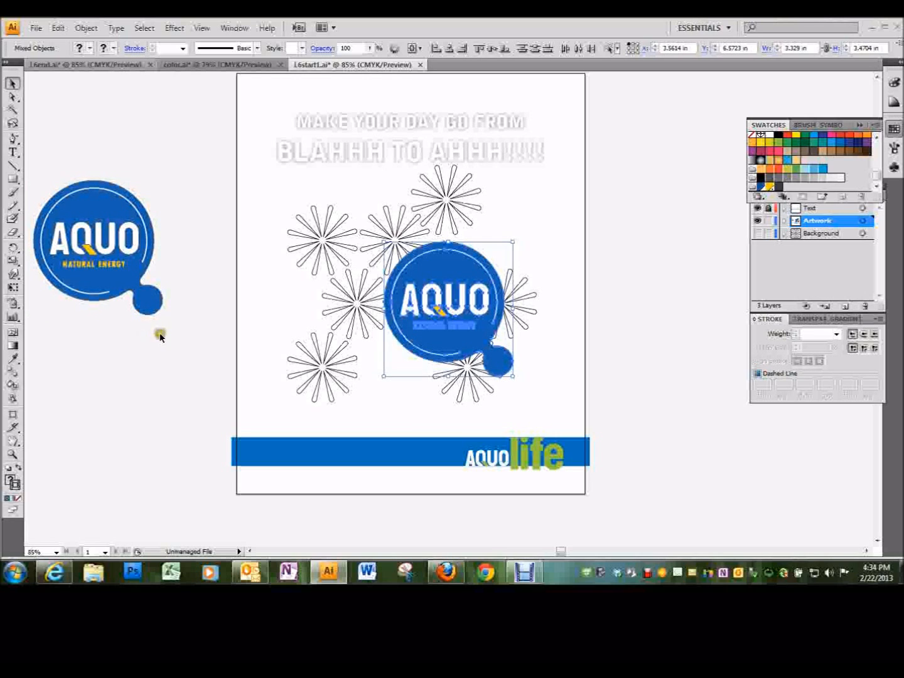
drag(429, 306, 87, 392)
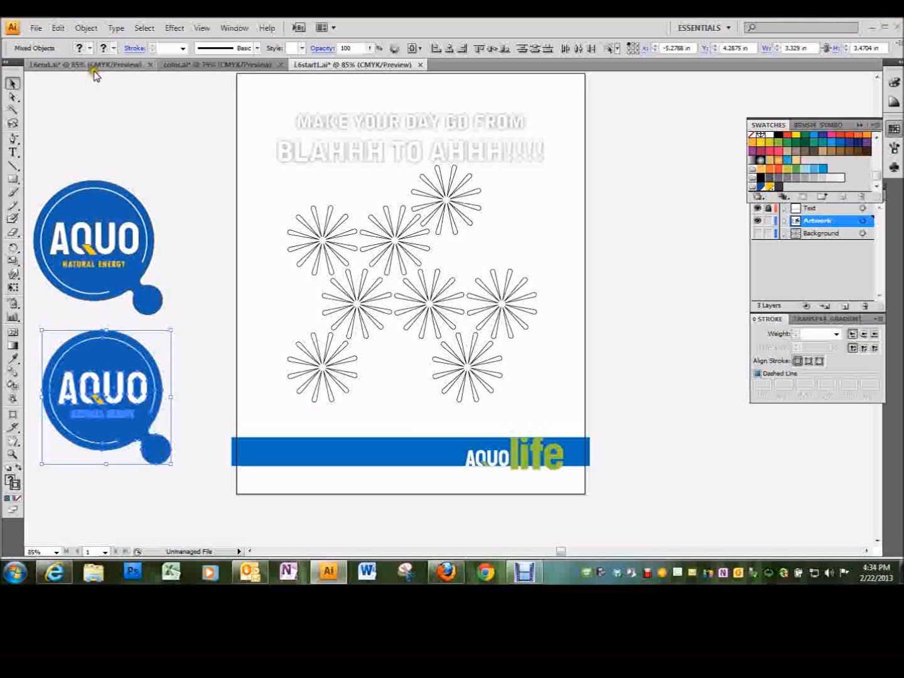
Convert the colors of the duplicated logo to CMYK.
click(60, 30)
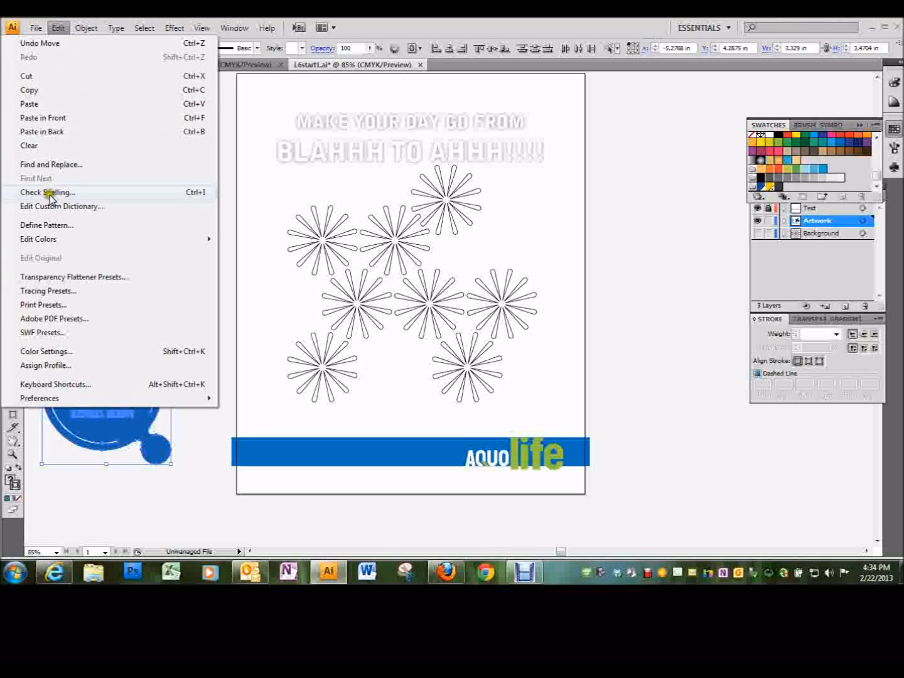
mouse_move(52, 243)
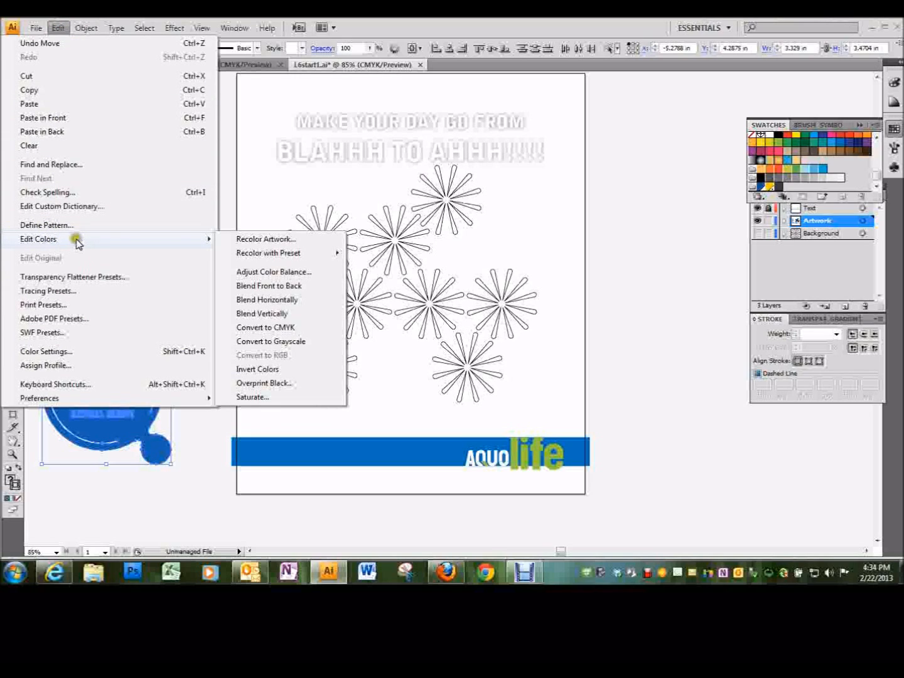
click(282, 328)
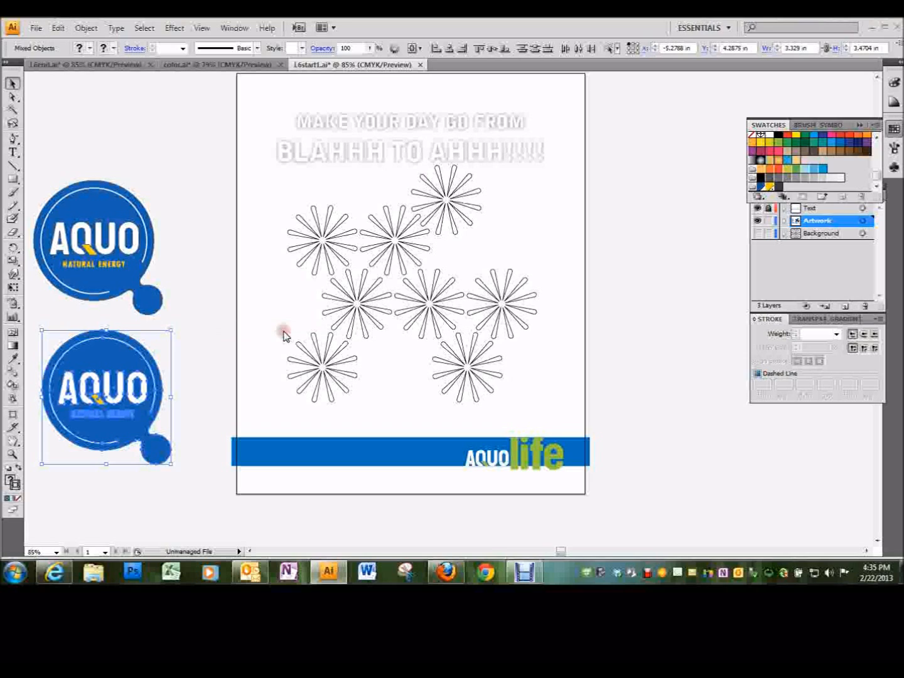
Open Recolor Artwork for the duplicated logo and hide the color group storage.
click(57, 27)
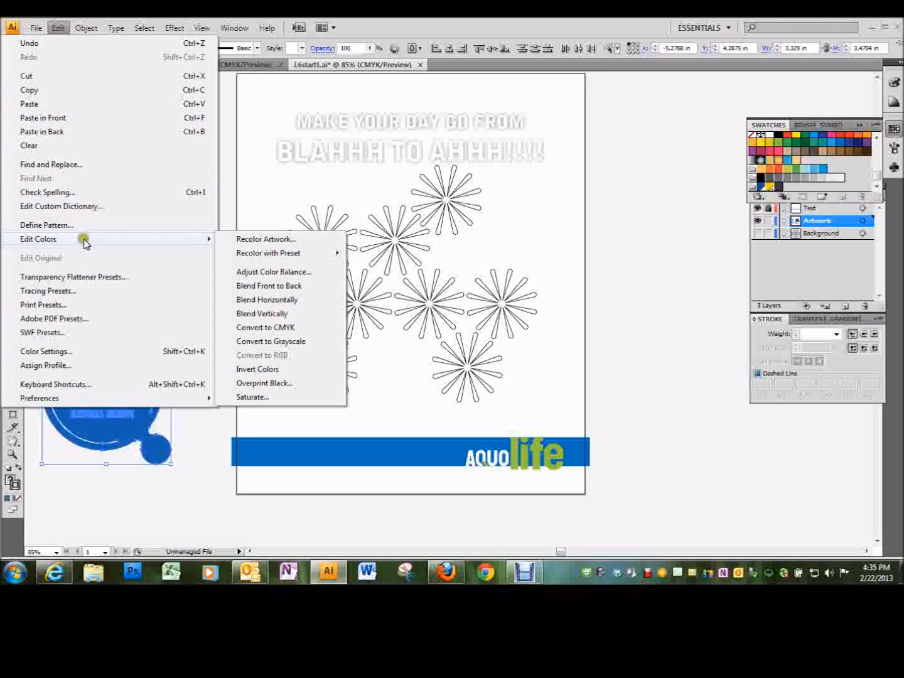
click(256, 239)
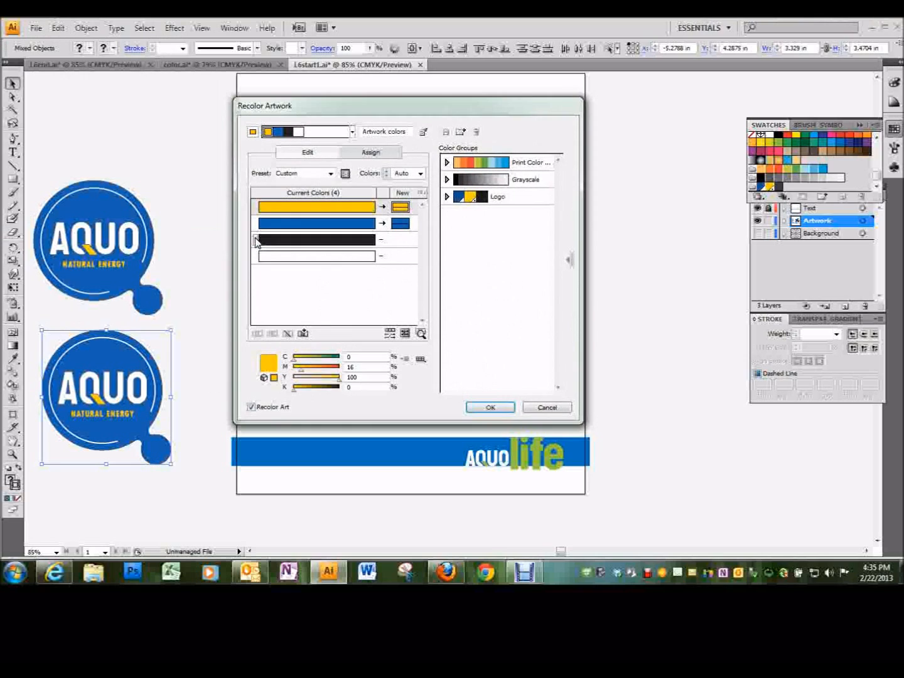
click(509, 364)
click(568, 261)
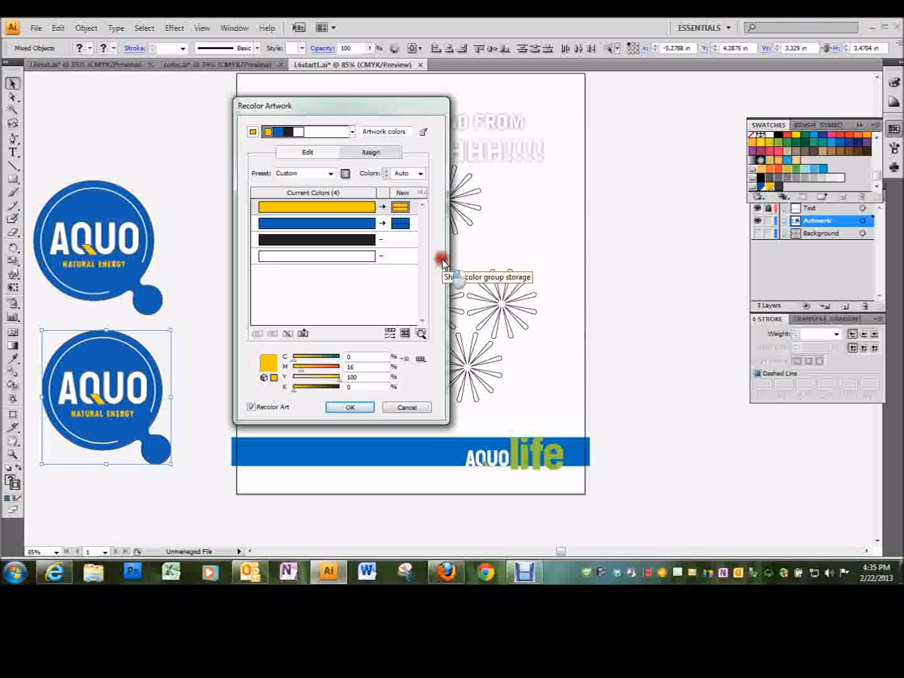
Switch the recoloring to color wheel editing in CMYK mode, and link the harmony colors.
click(302, 152)
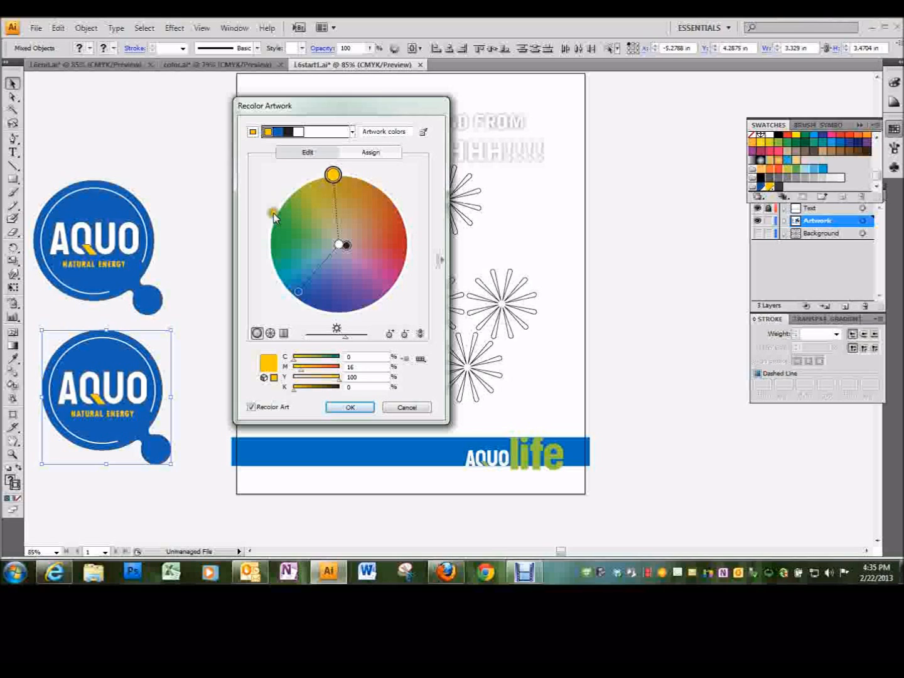
click(404, 358)
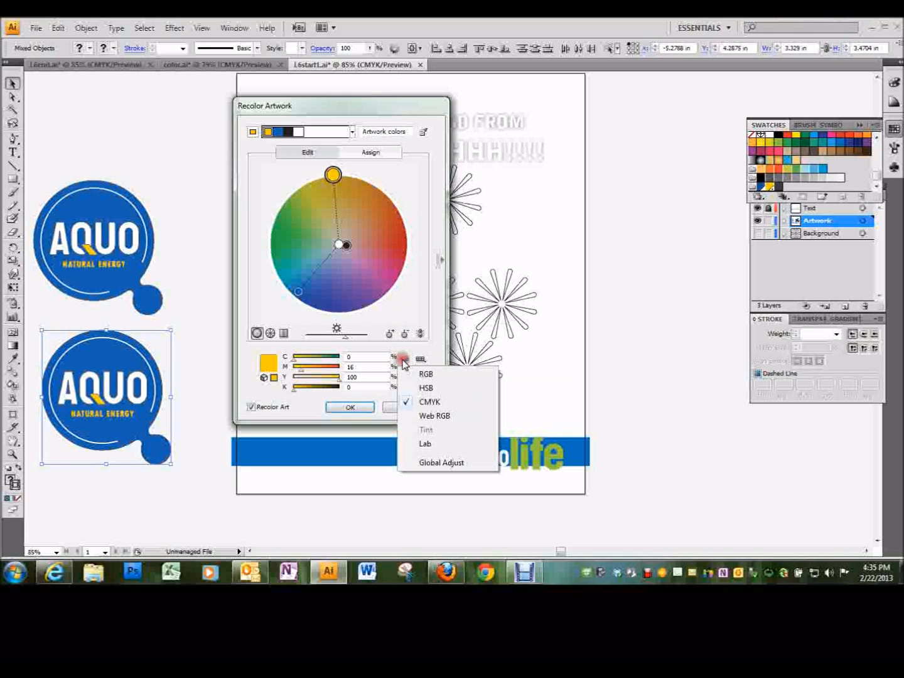
click(430, 403)
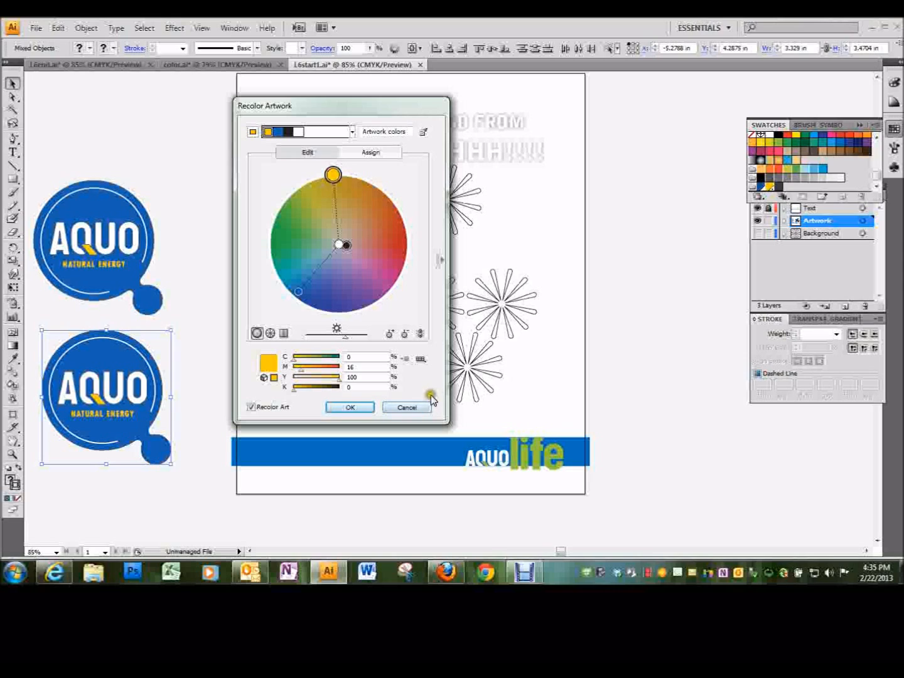
click(421, 337)
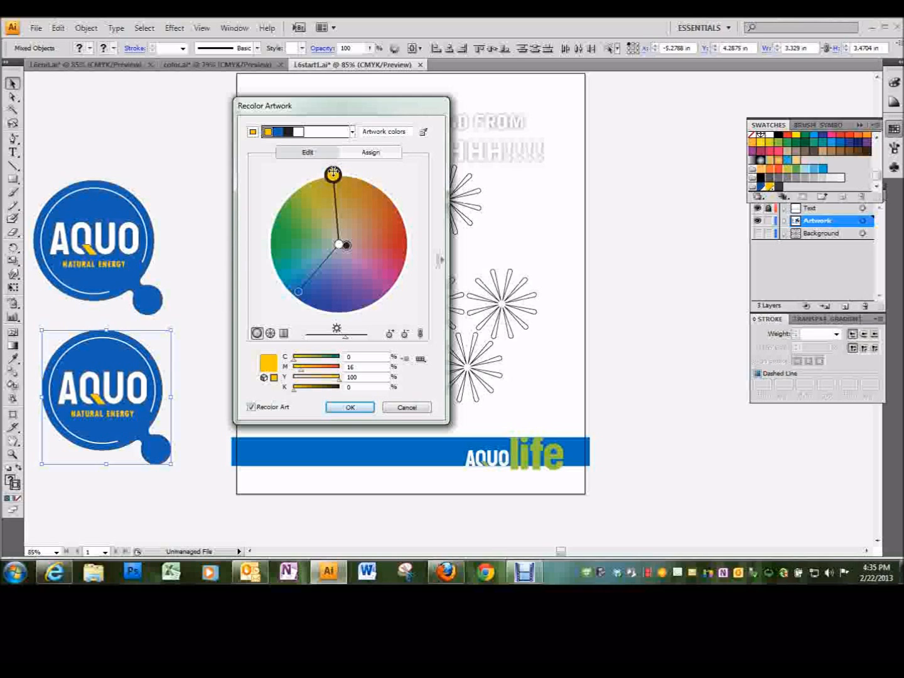
Rotate the linked colors on the wheel so yellow becomes green and blue becomes purple, and slightly reduce the brightness.
drag(333, 172, 295, 246)
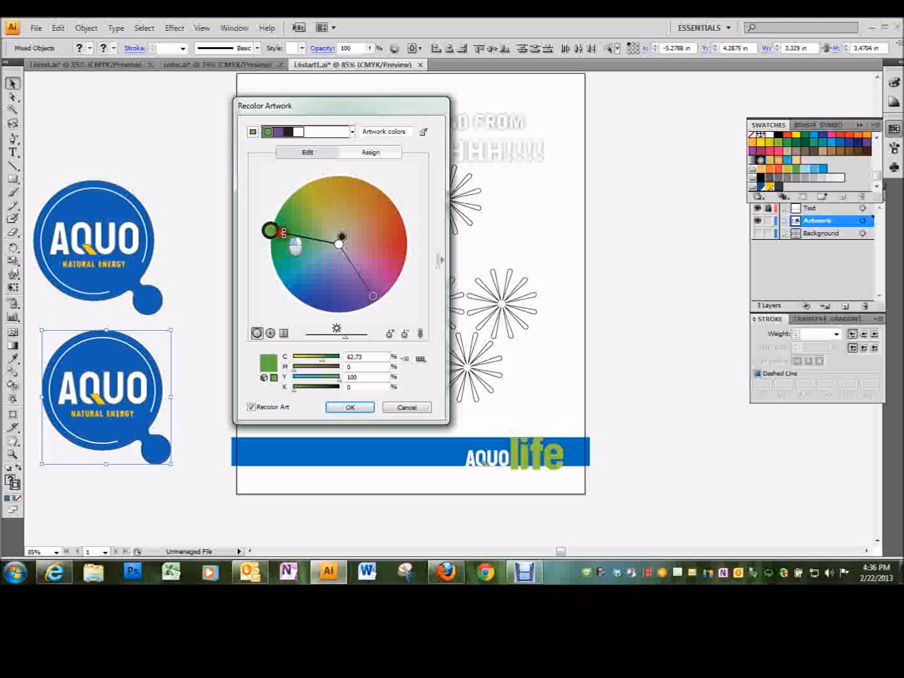
drag(284, 234, 283, 236)
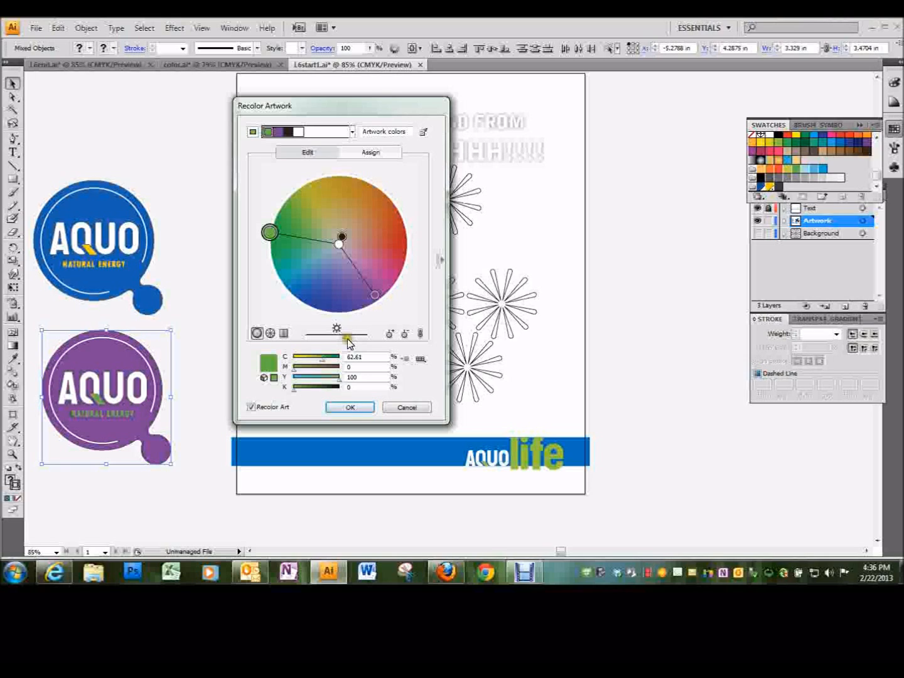
click(346, 339)
Show the color group storage and save the edited artwork colors as a new color group.
click(444, 260)
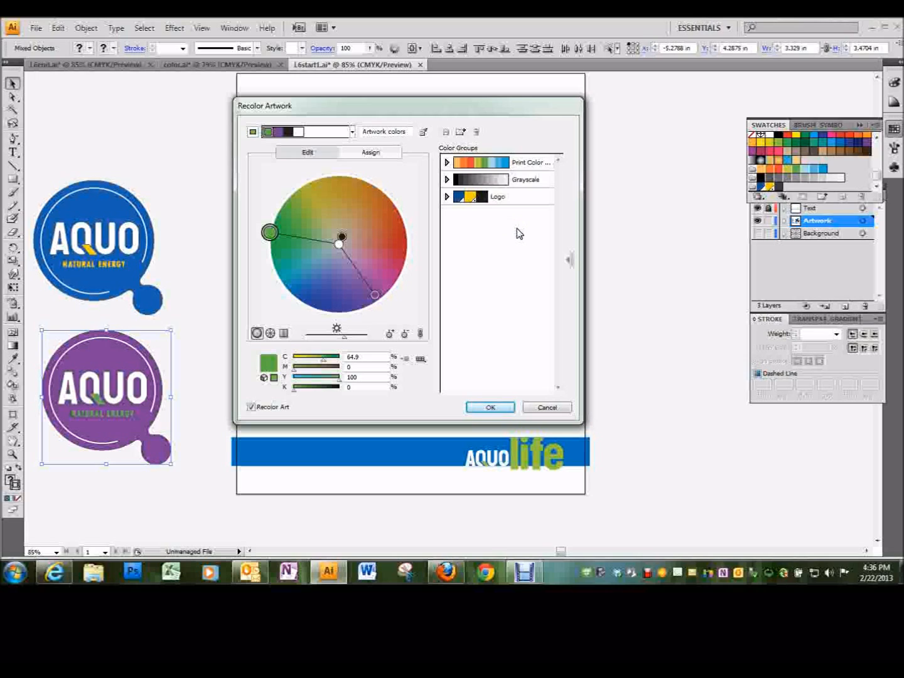
click(473, 159)
click(505, 224)
click(549, 166)
click(461, 132)
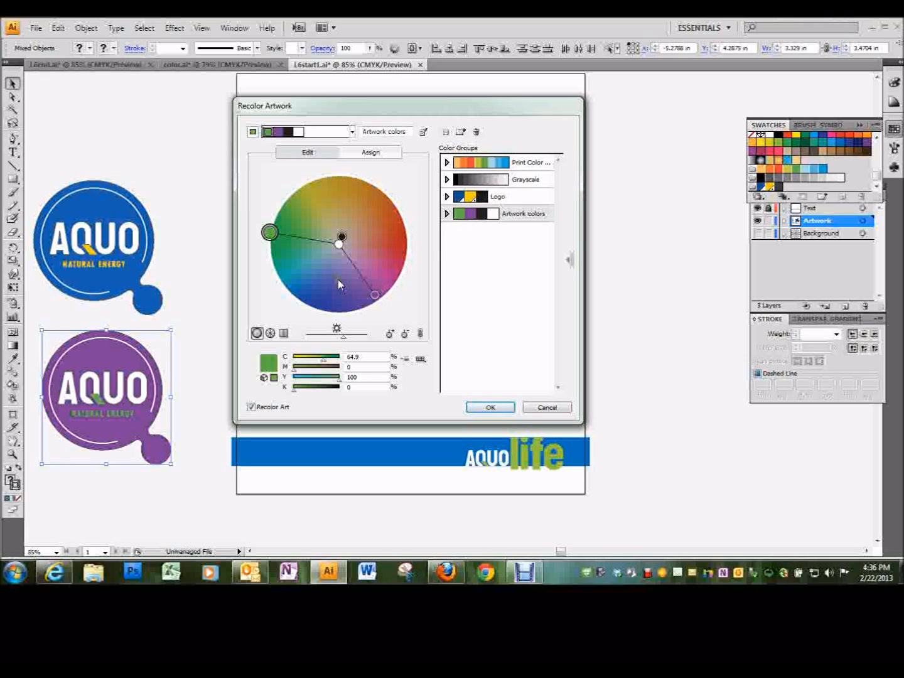
Rename the new color group Logo2, and apply the recoloring with the swatch group changes saved.
double_click(518, 220)
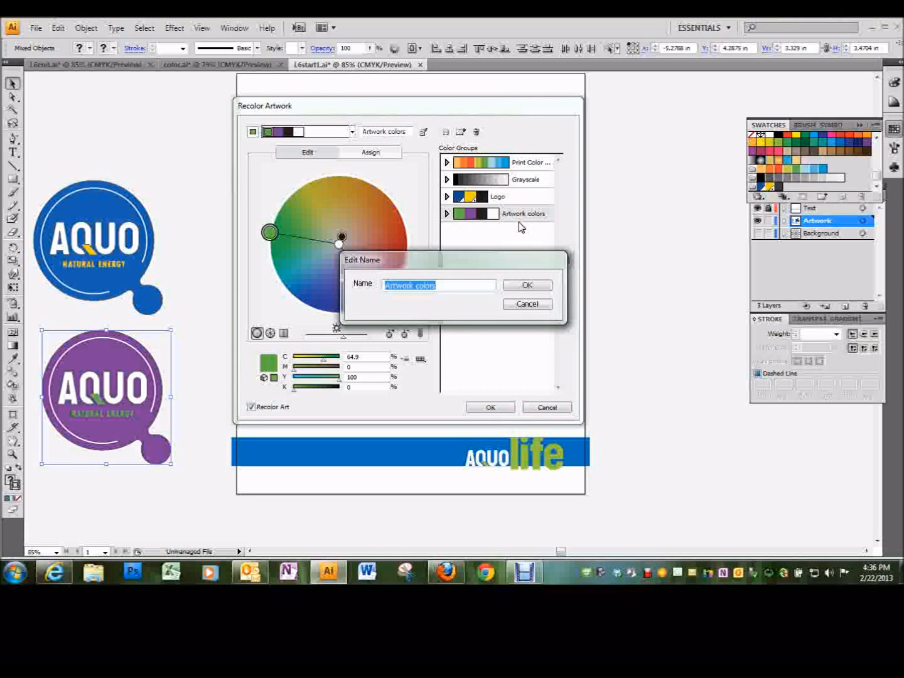
text(Logo2)
click(548, 290)
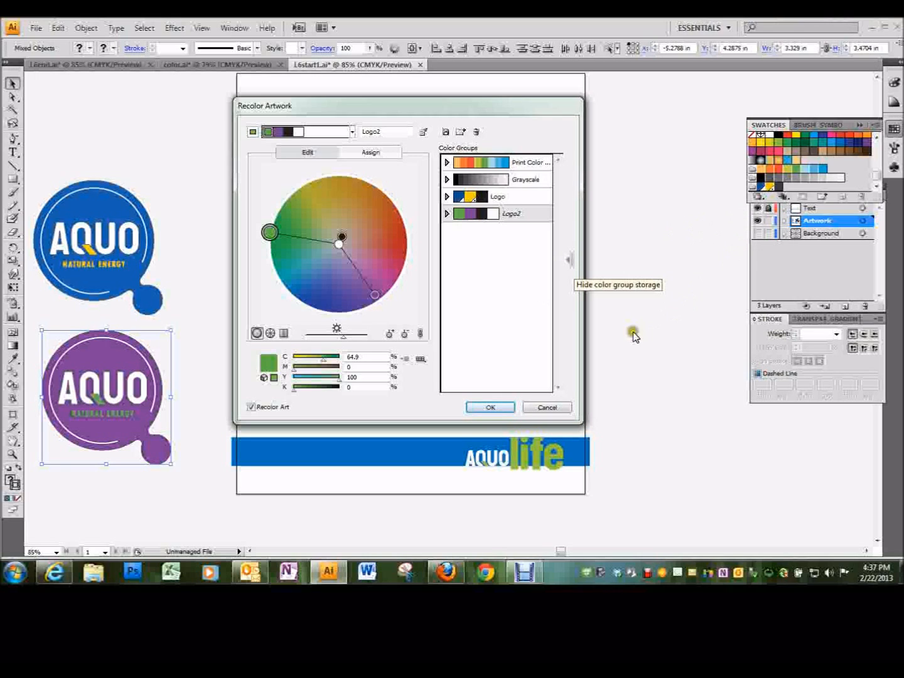
click(502, 412)
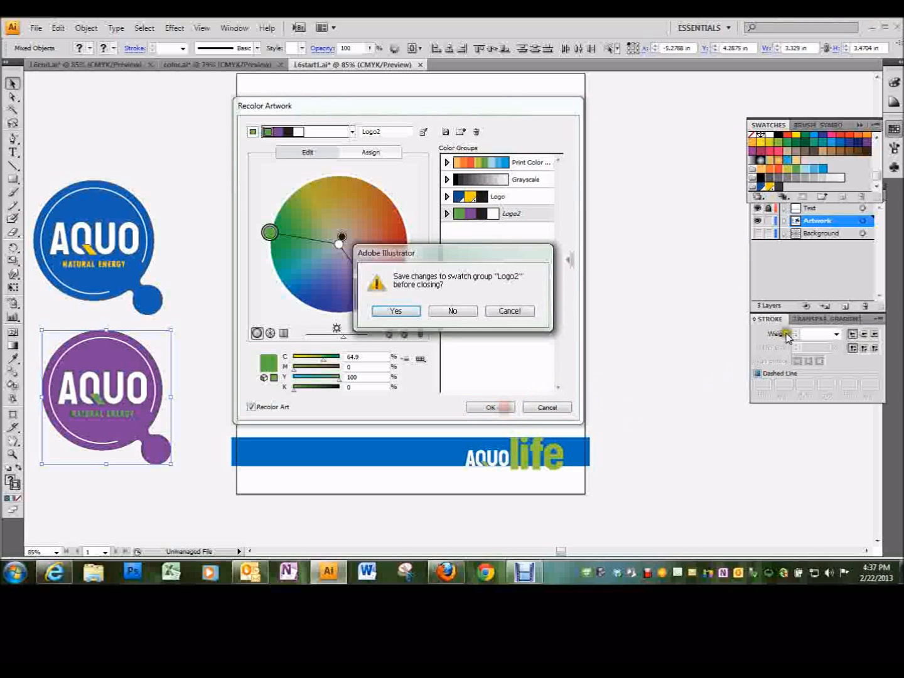
click(396, 312)
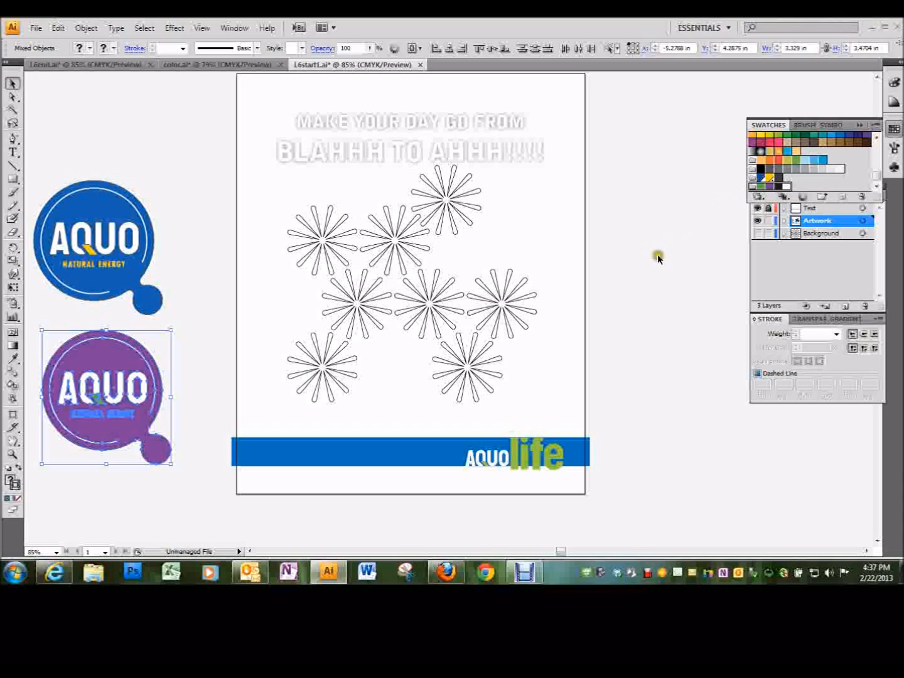
Select the blue bar together with the AQUOlife logo at the bottom of the artboard and start Recolor Artwork on them.
click(117, 475)
click(162, 499)
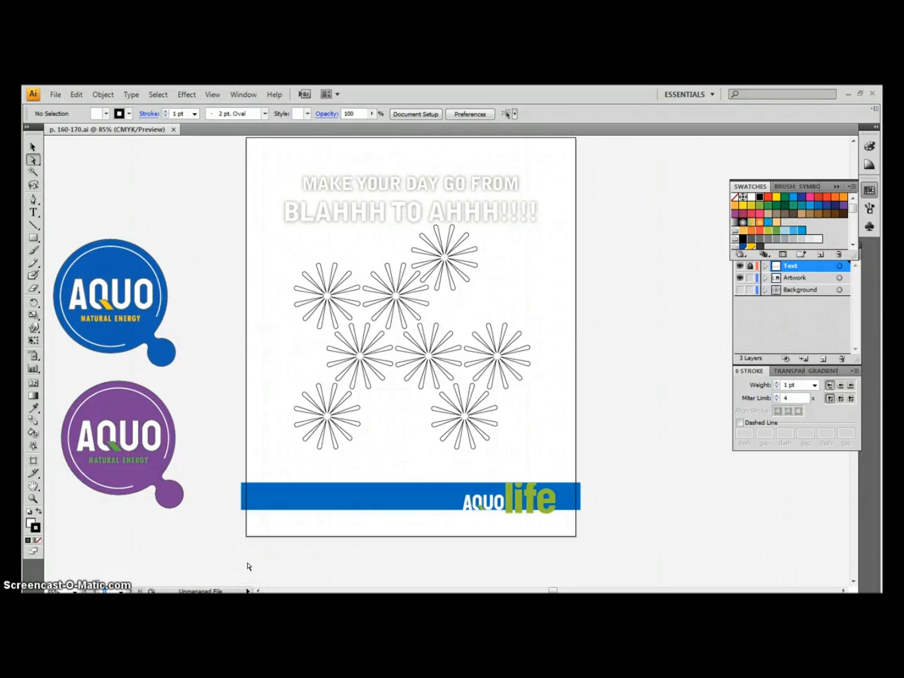
click(236, 487)
click(32, 147)
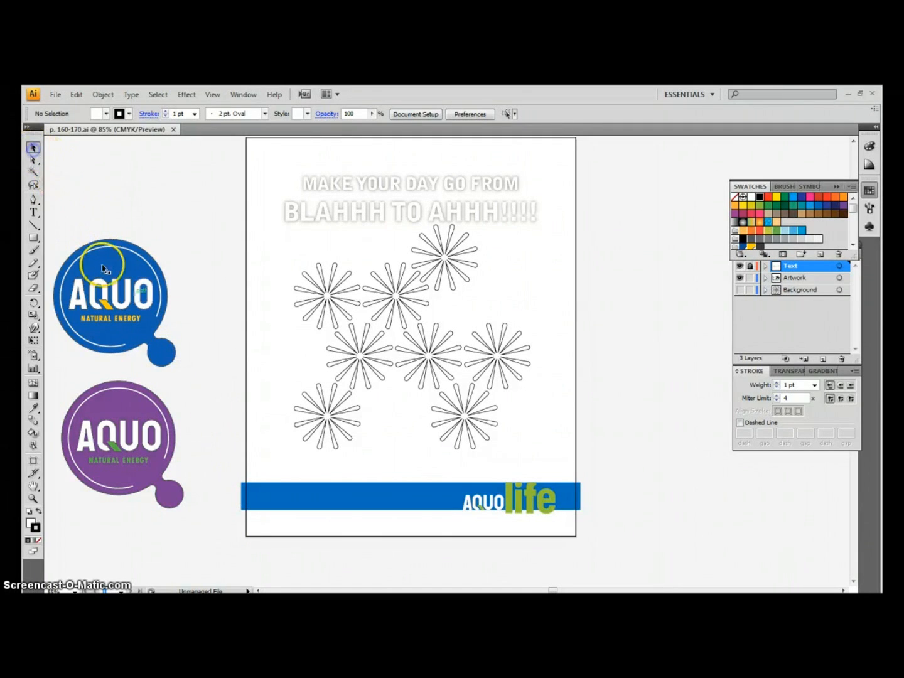
drag(232, 456, 596, 546)
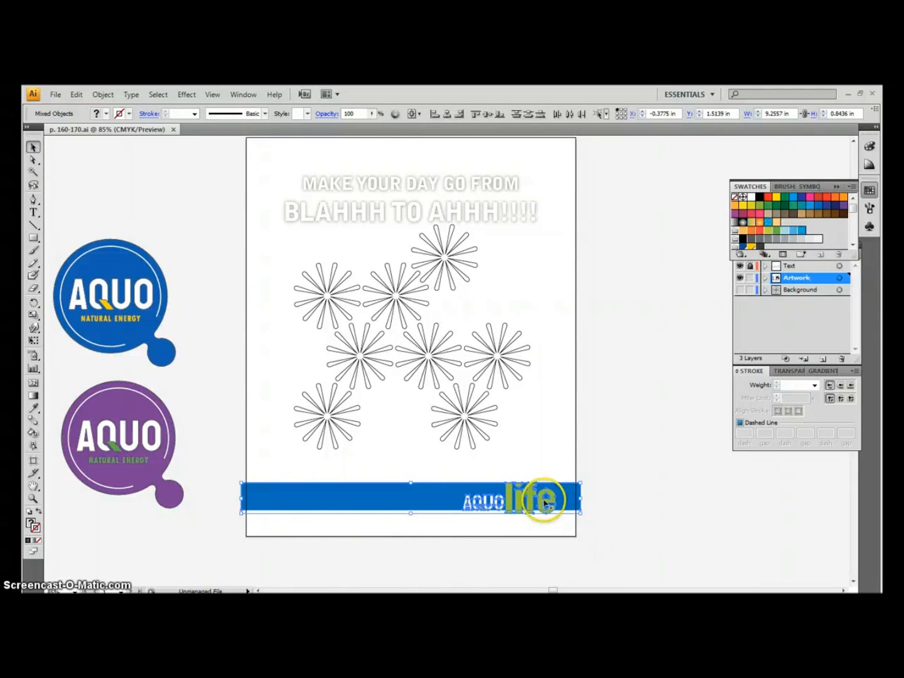
click(76, 97)
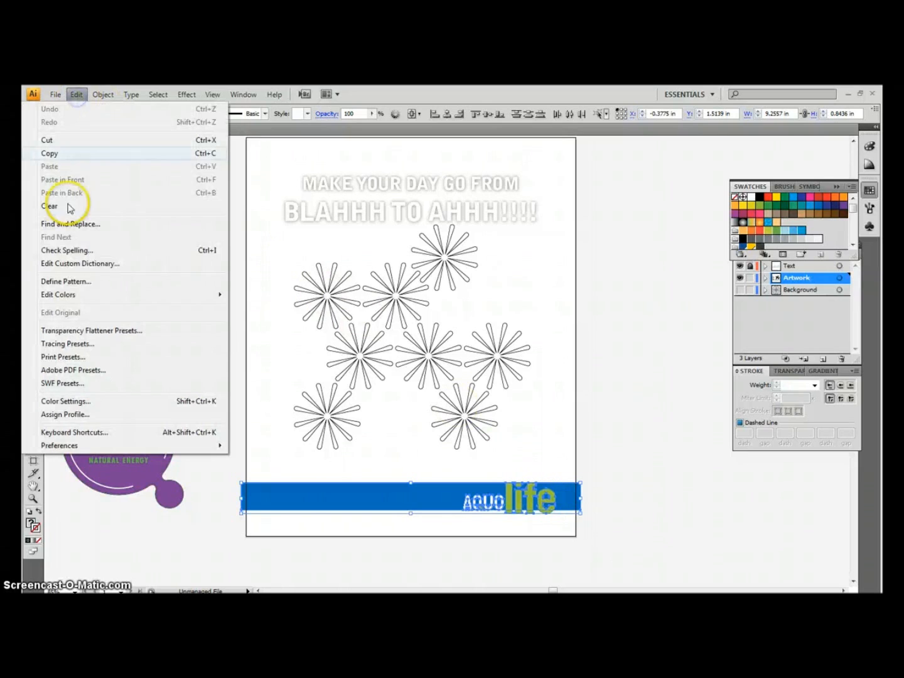
mouse_move(67, 297)
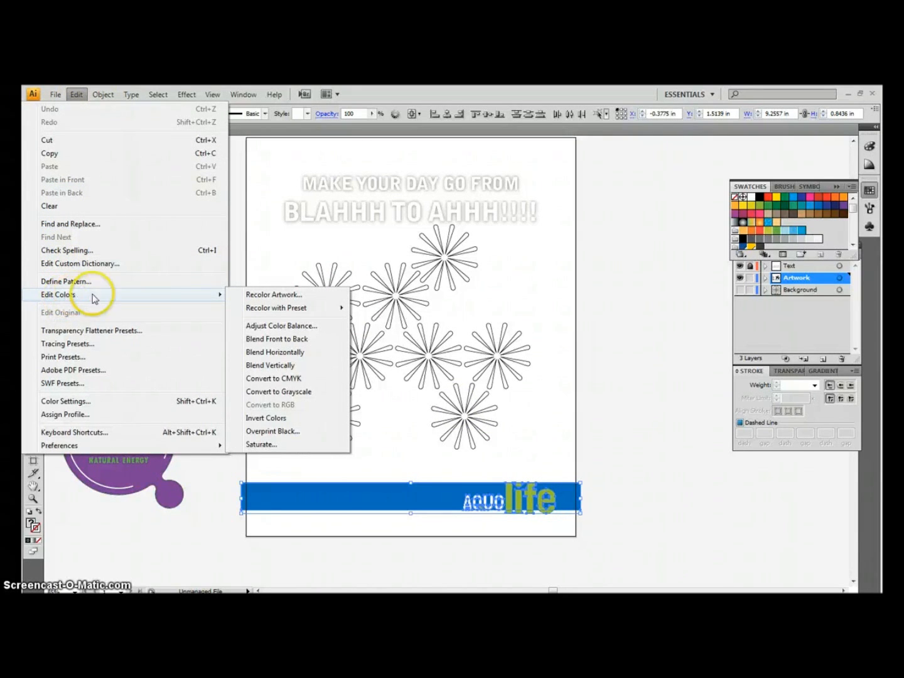
click(258, 295)
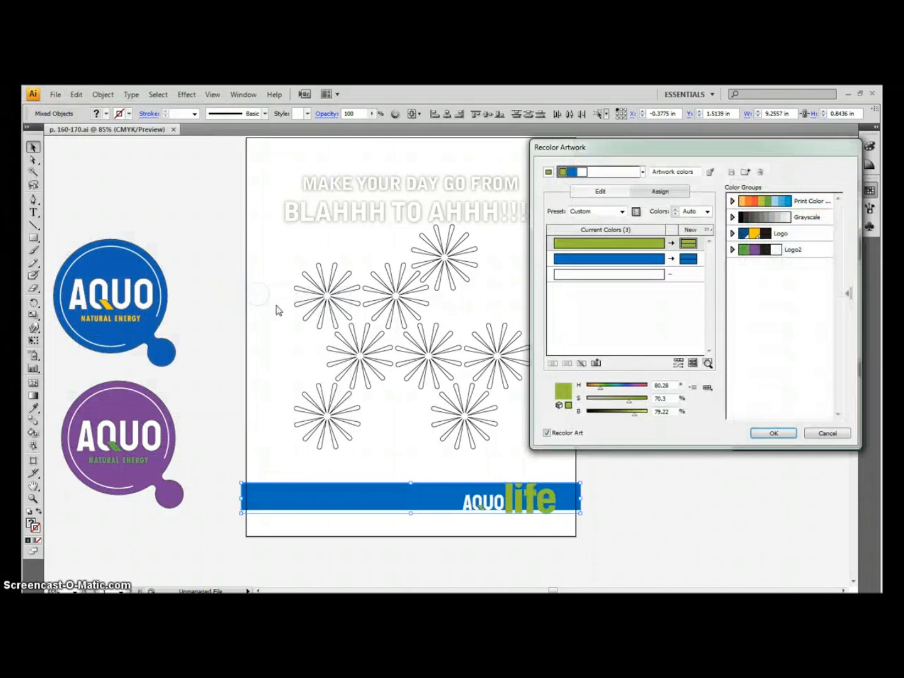
drag(647, 153, 490, 157)
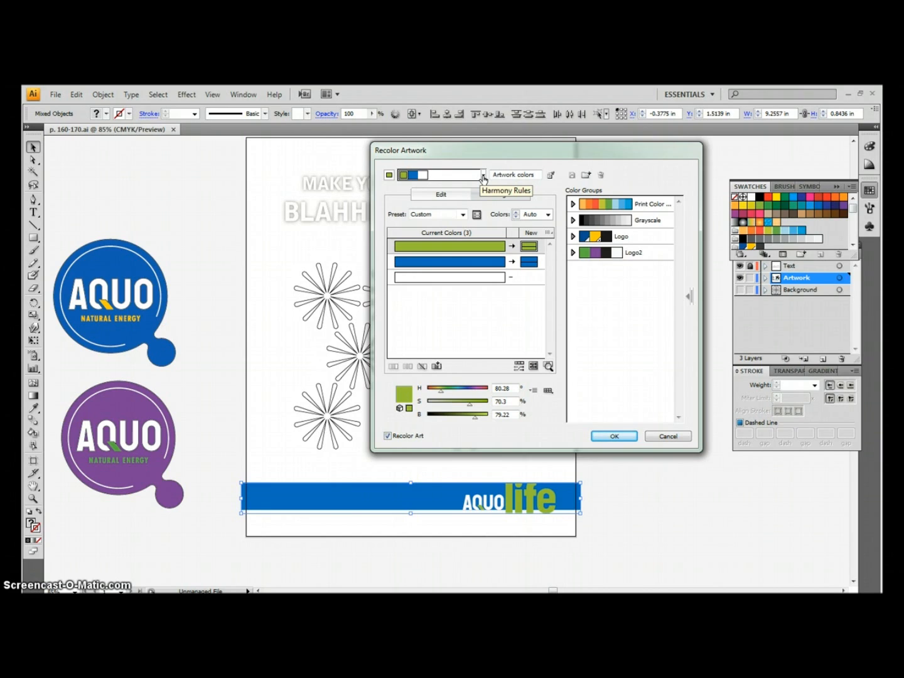
Apply the Complementary harmony rule and swap the two new colors so the bar is green and the word life is purple.
click(483, 179)
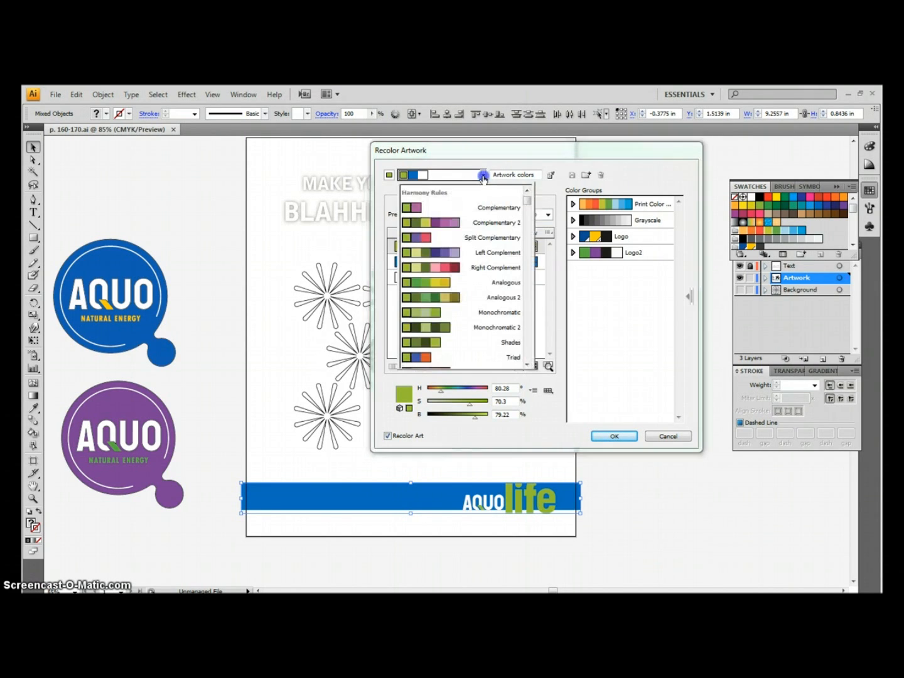
click(420, 208)
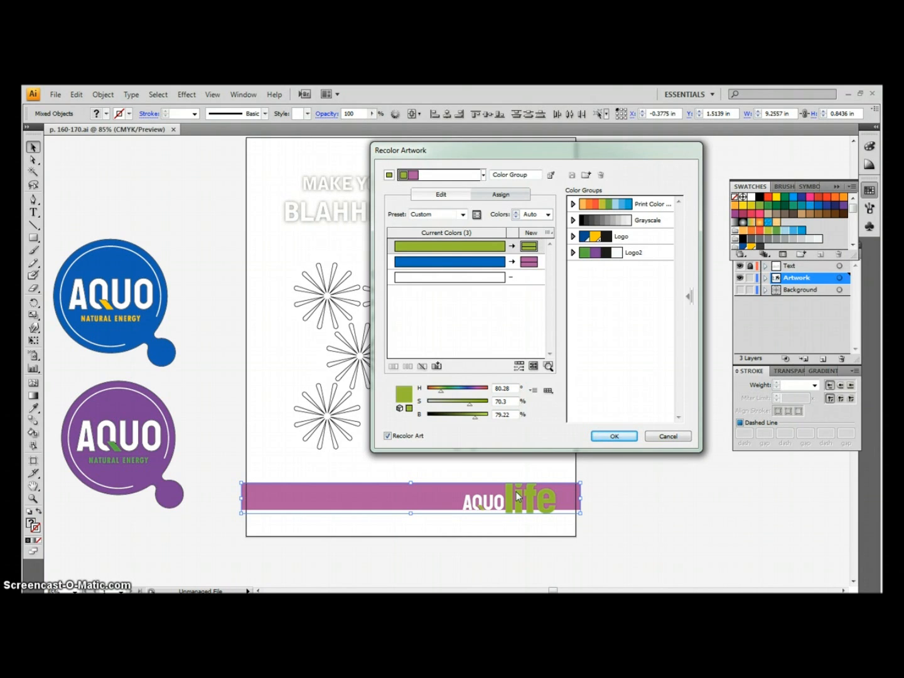
click(531, 263)
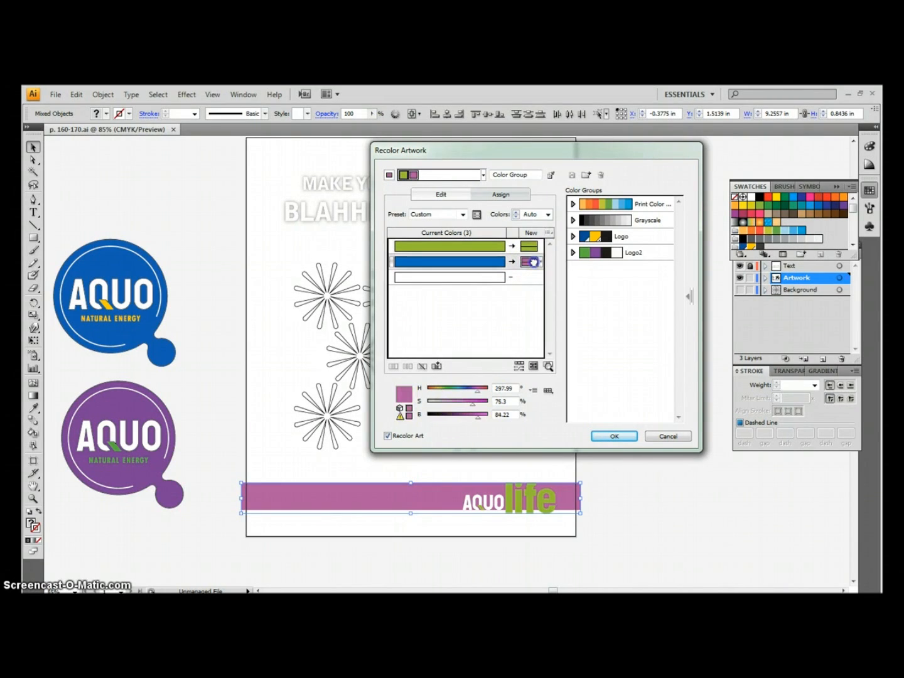
drag(533, 263, 531, 248)
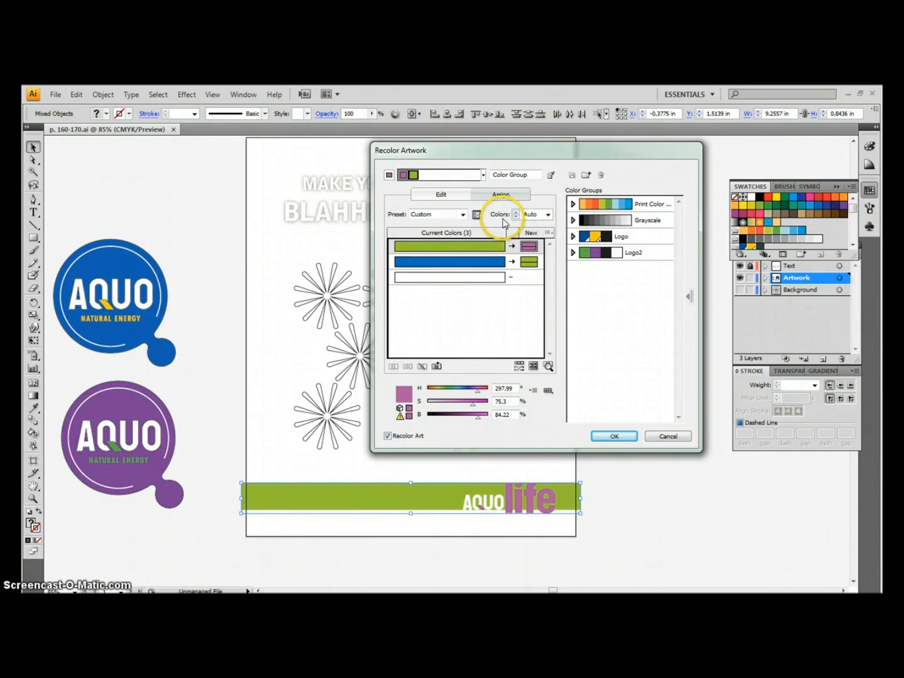
Limit the recolored artwork to 1 color and keep the color values in HSB mode.
click(548, 214)
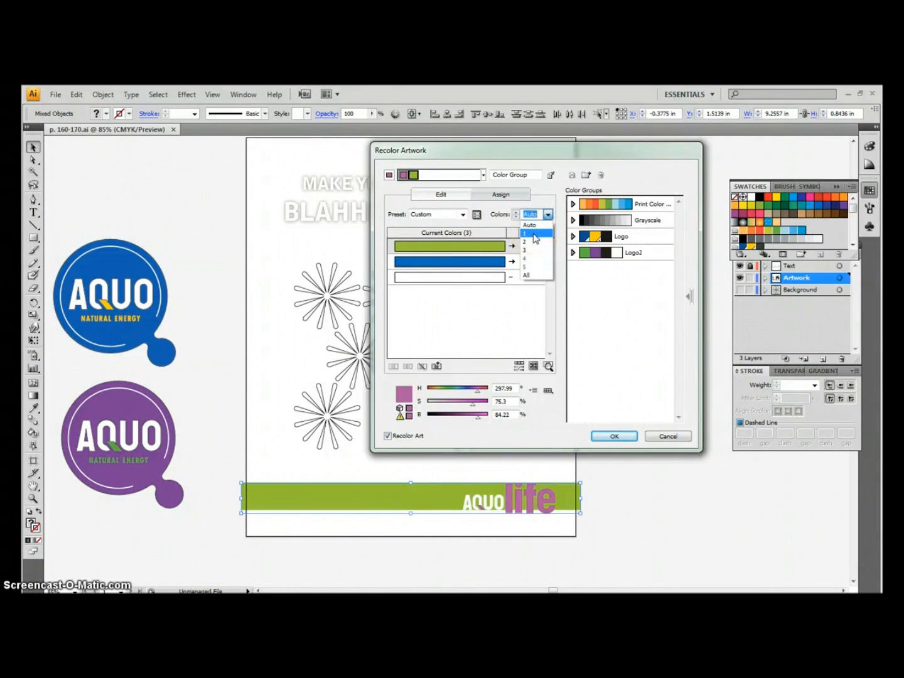
click(534, 235)
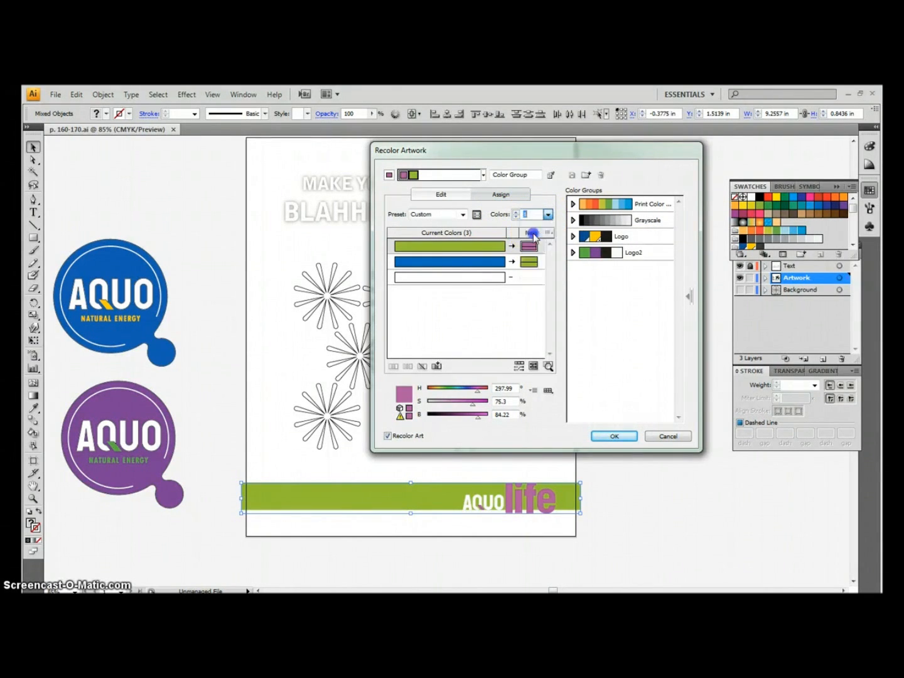
click(534, 391)
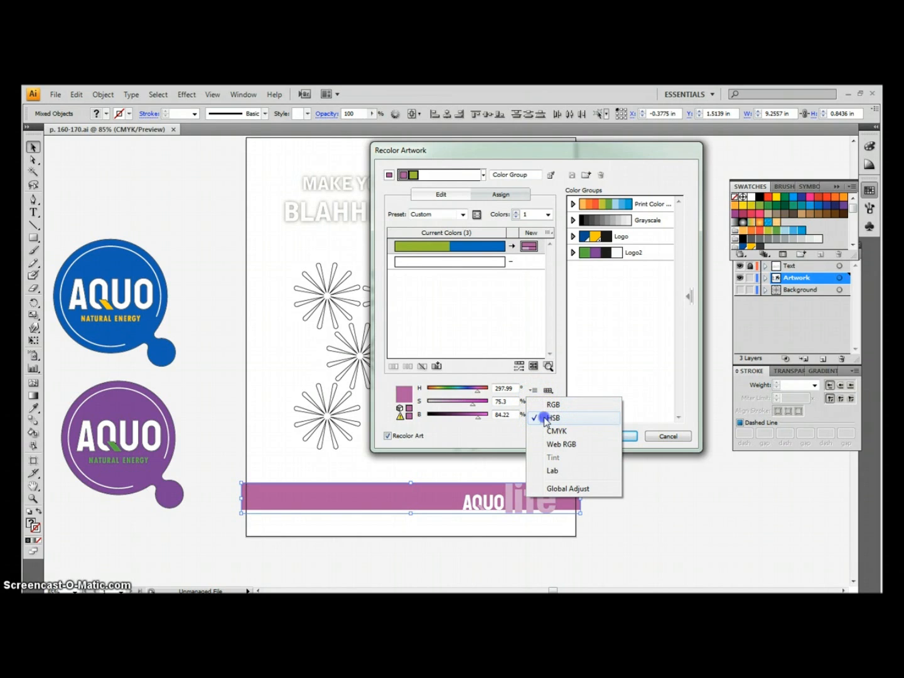
click(544, 418)
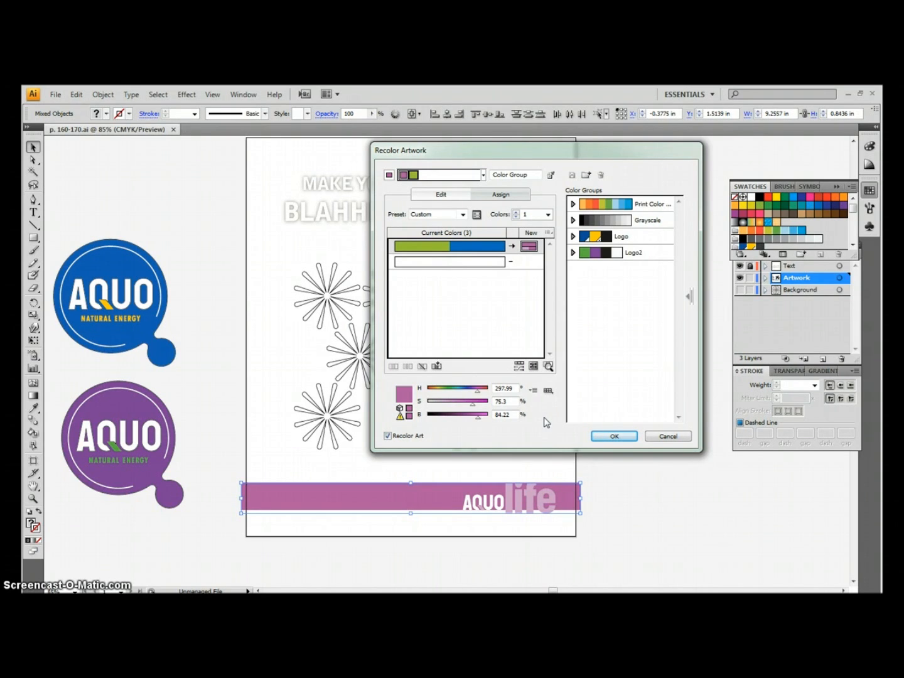
Set the new color's hue to 360, saturation to 87% and brightness to 84%.
double_click(496, 389)
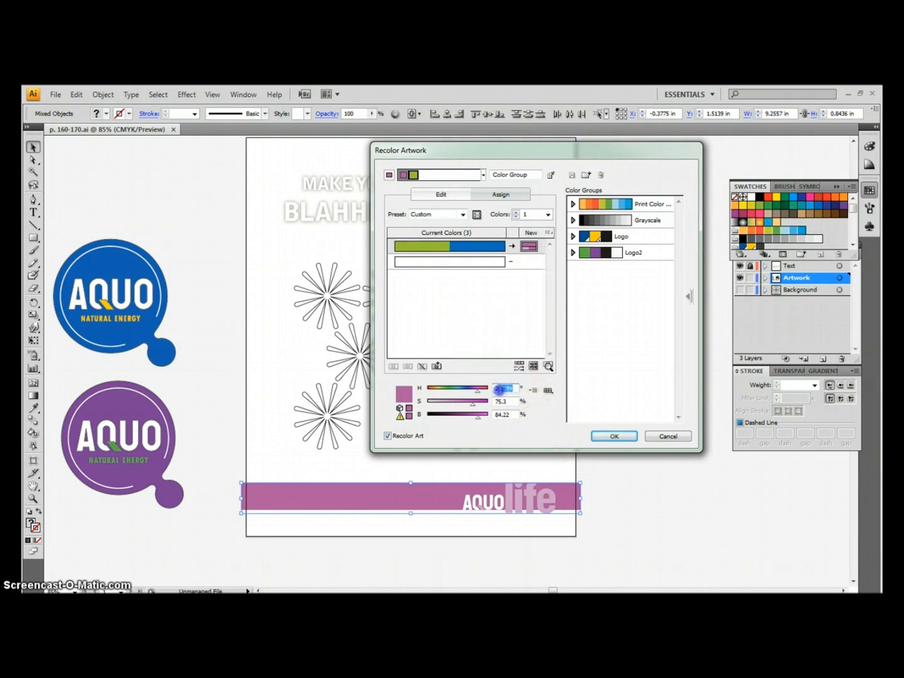
text(360)
double_click(497, 401)
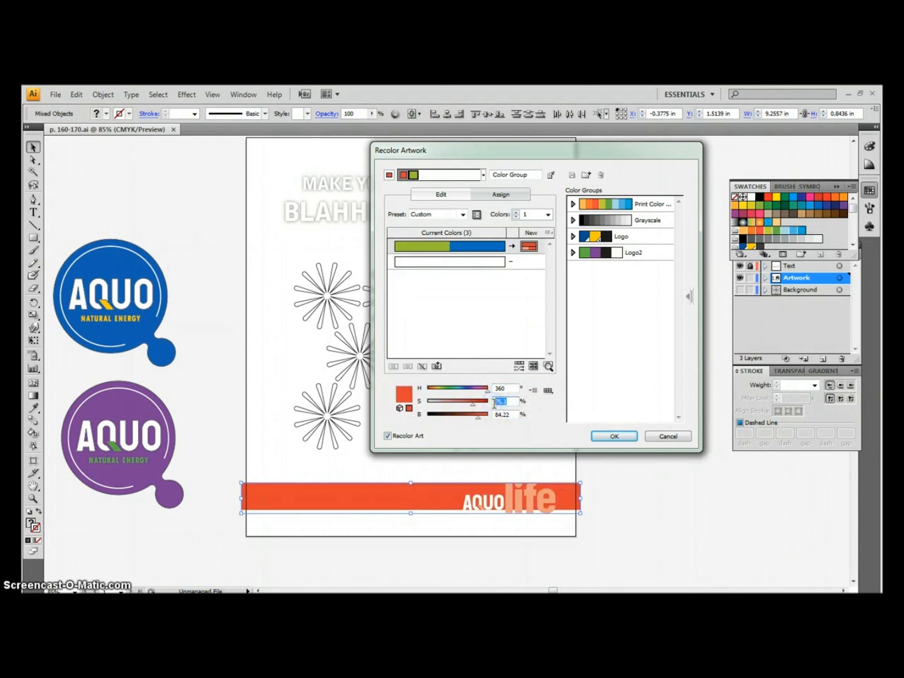
text(87)
double_click(502, 414)
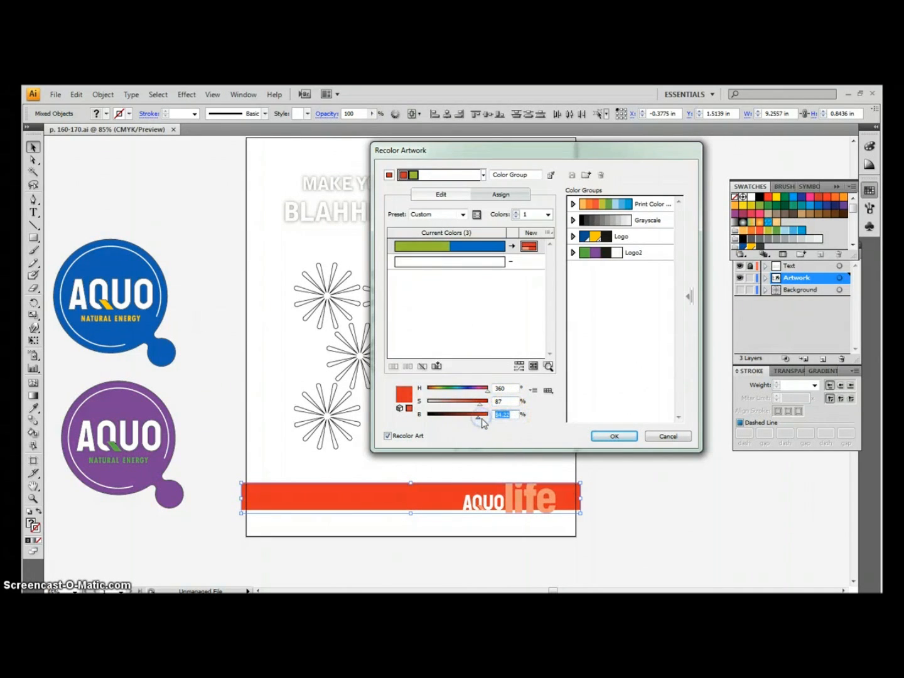
text(84)
click(516, 302)
Save the edited colors as a new color group and name it LogoBar.
click(588, 177)
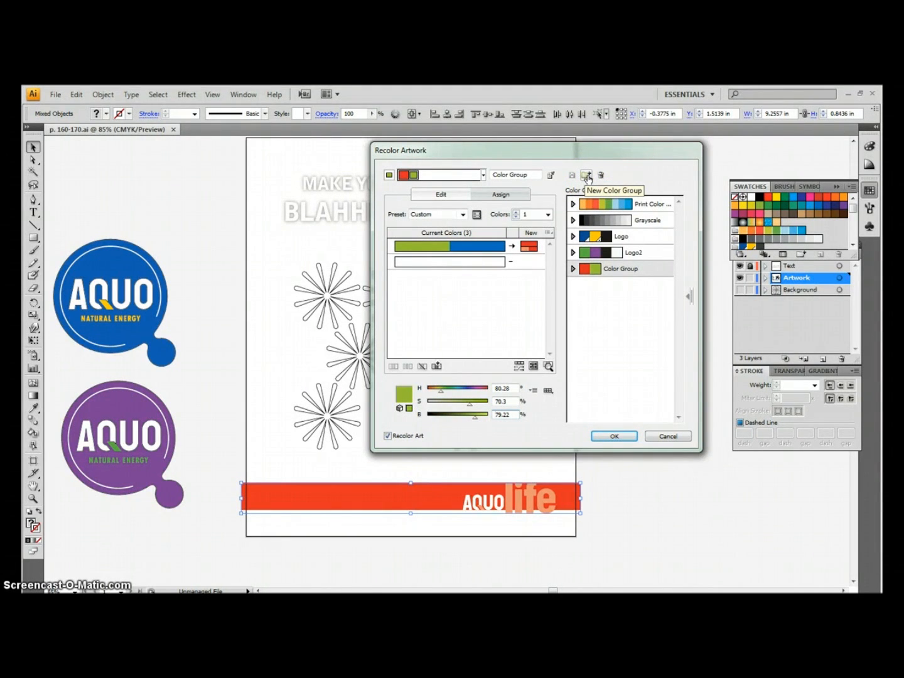
double_click(621, 268)
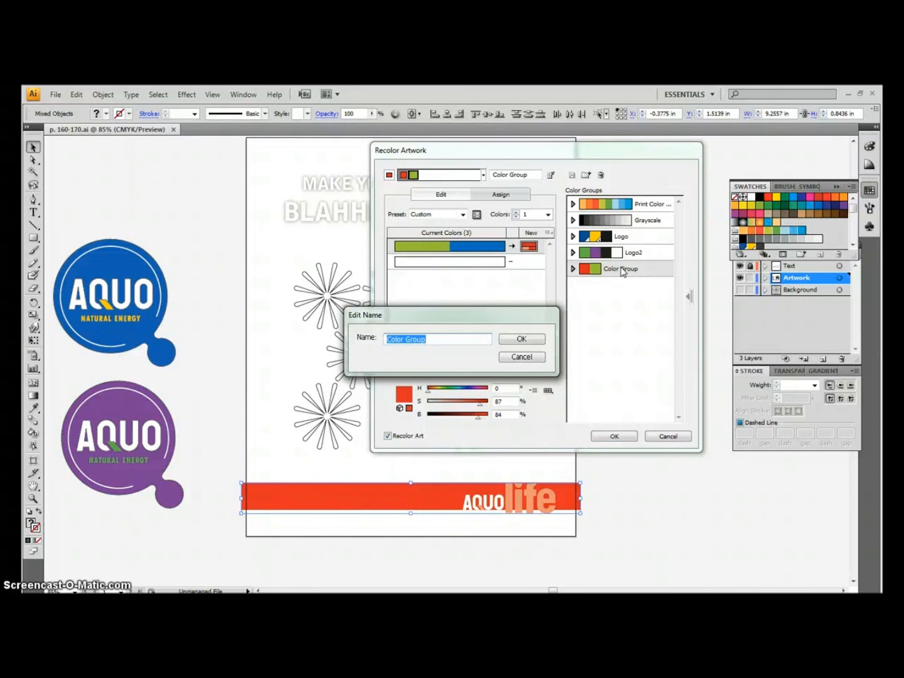
text(LogoBar)
click(534, 339)
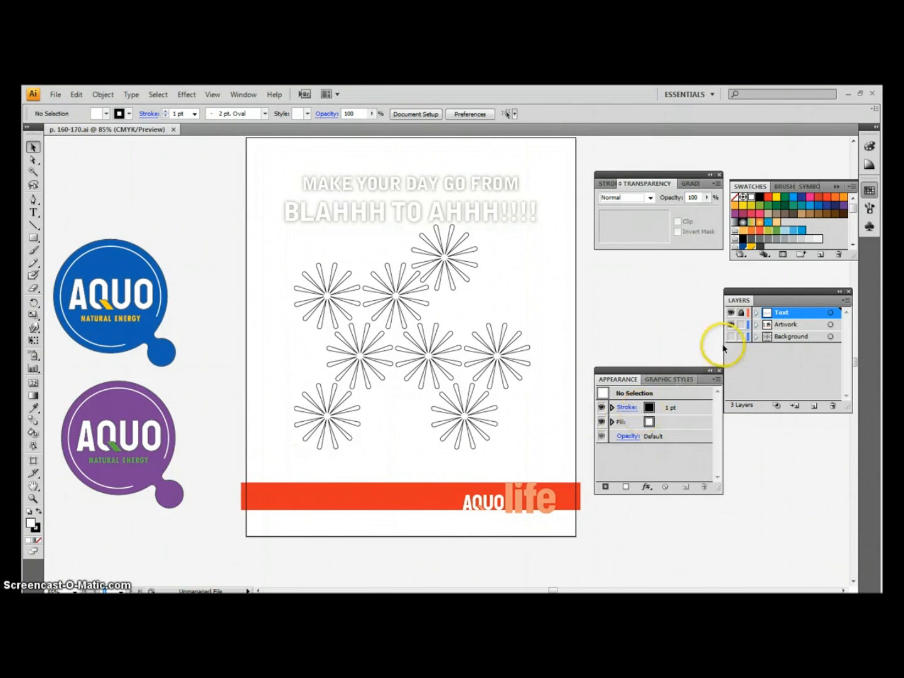
Show only the color swatches, and display the Gradient panel.
click(764, 254)
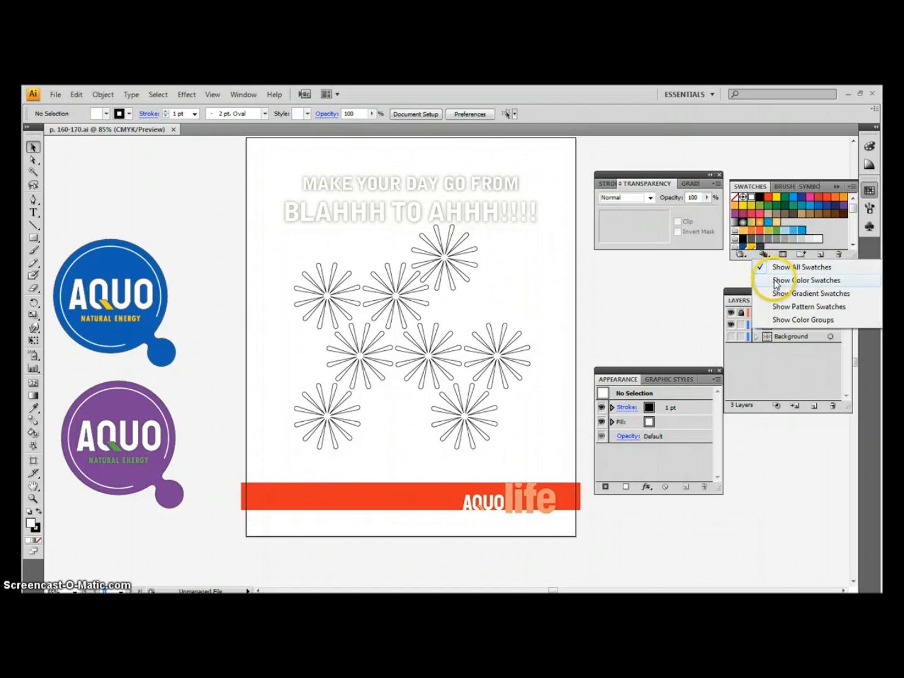
click(777, 283)
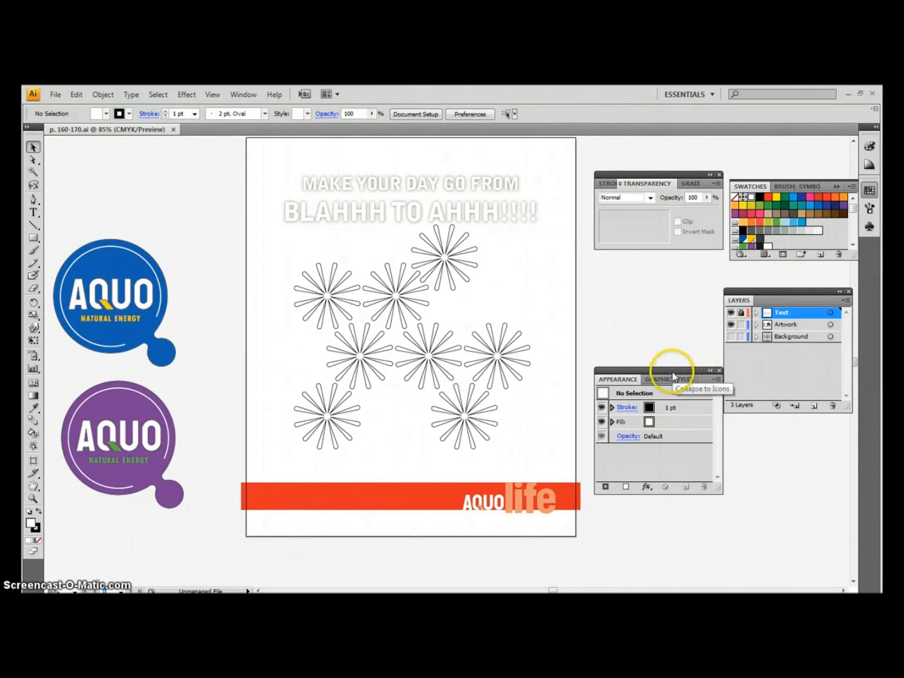
click(250, 100)
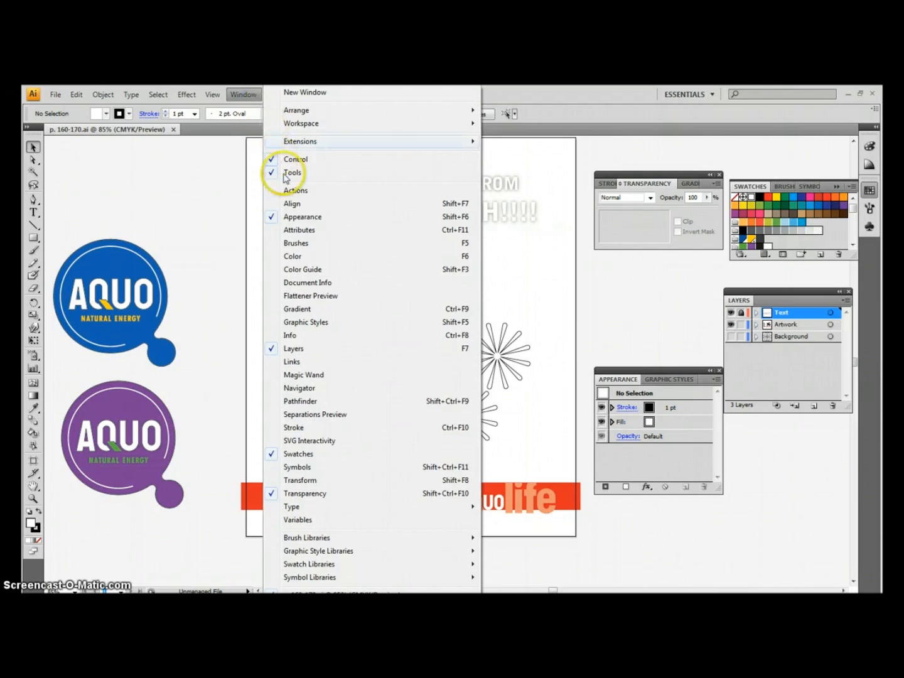
click(298, 308)
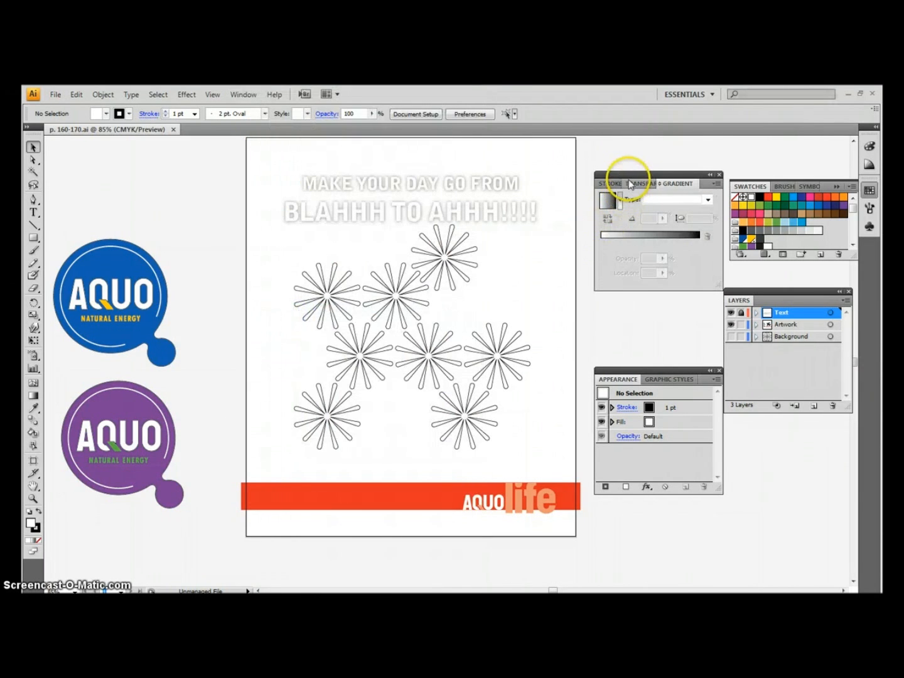
Detach the Transparency panel from its group, and regroup it behind the Stroke and Gradient panels.
drag(627, 213, 598, 244)
mouse_move(753, 180)
mouse_down()
mouse_move(651, 257)
mouse_move(515, 238)
mouse_move(556, 241)
mouse_up()
click(601, 245)
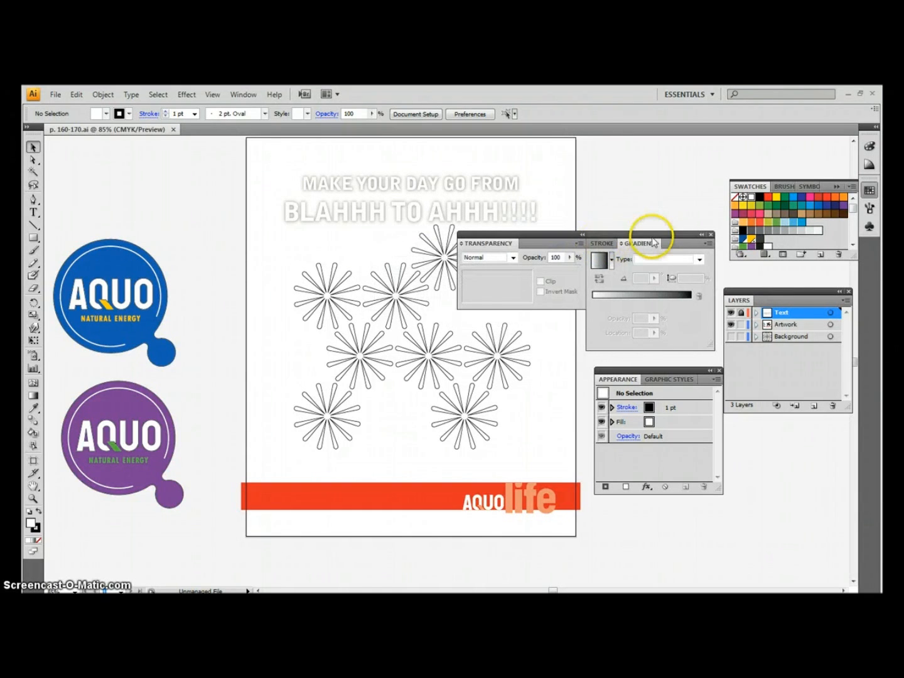
mouse_move(500, 242)
mouse_down()
mouse_move(635, 251)
mouse_move(676, 241)
mouse_up()
mouse_move(531, 237)
mouse_down()
mouse_move(652, 228)
mouse_move(670, 218)
mouse_up()
click(613, 237)
Create a gradient fill from yellow to the Dark Orange swatch and set its type to Radial.
click(631, 279)
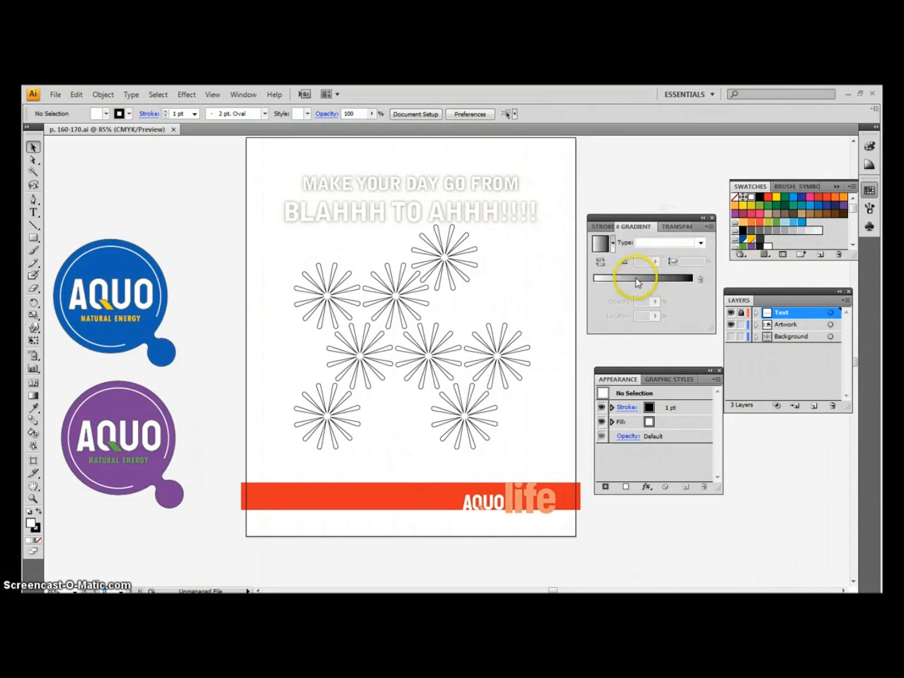
click(636, 284)
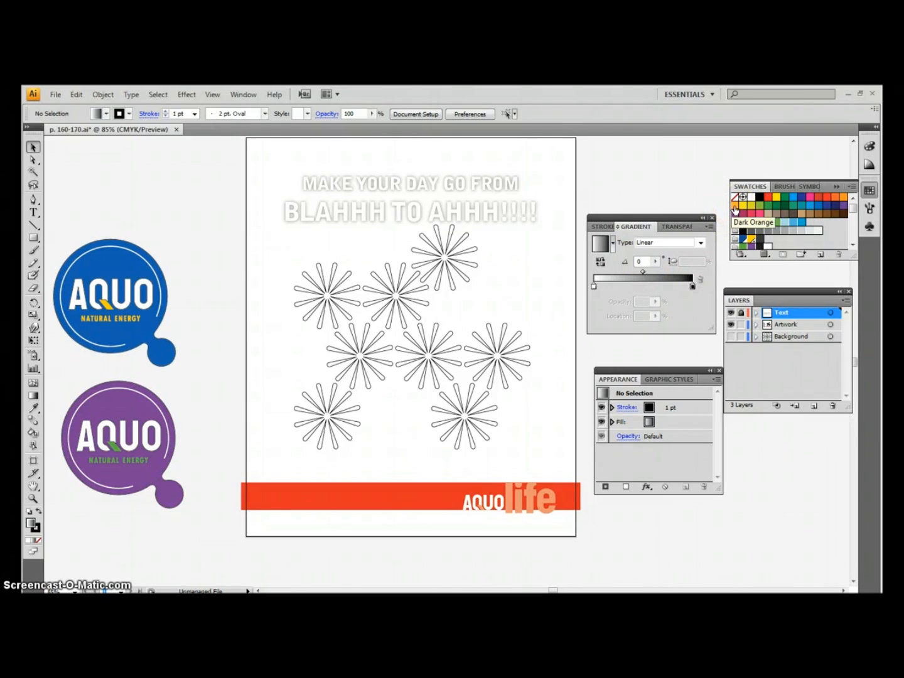
drag(734, 209, 694, 291)
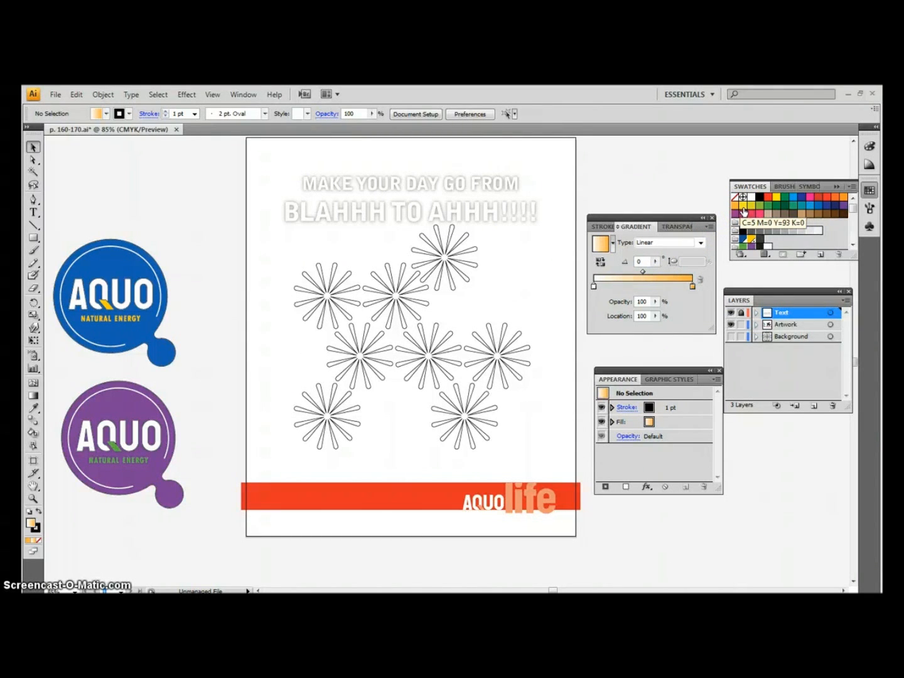
click(594, 288)
drag(594, 288, 594, 287)
click(700, 244)
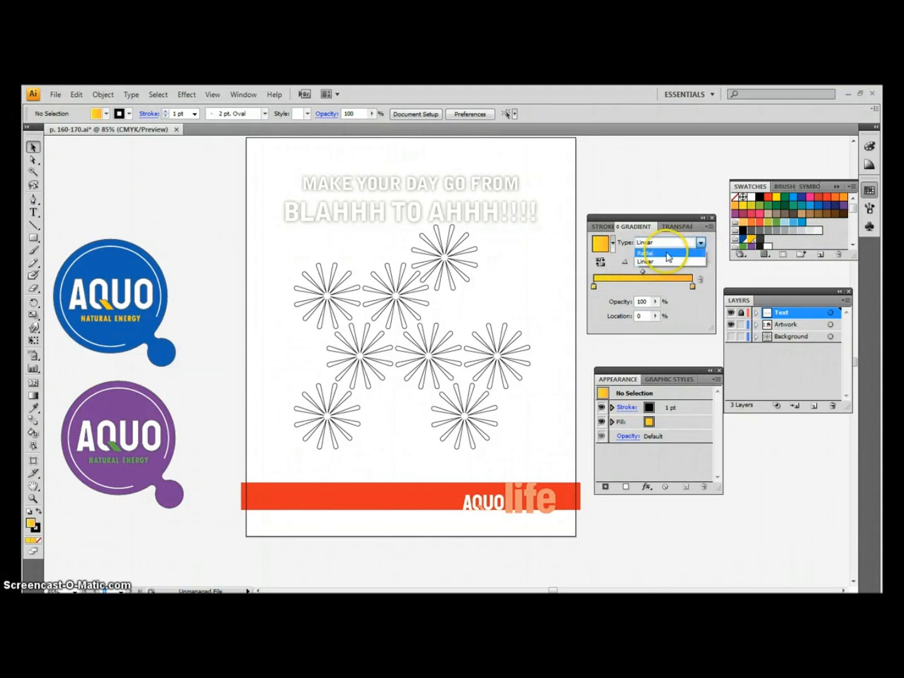
click(666, 252)
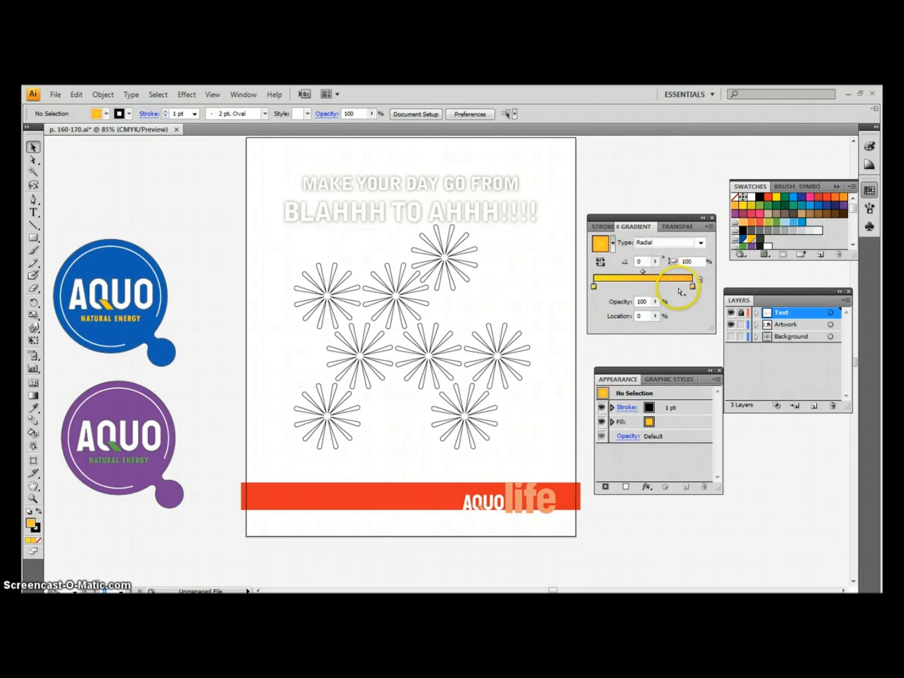
Save the radial gradient as a new swatch named background gradient, and show only the gradient swatches.
click(613, 245)
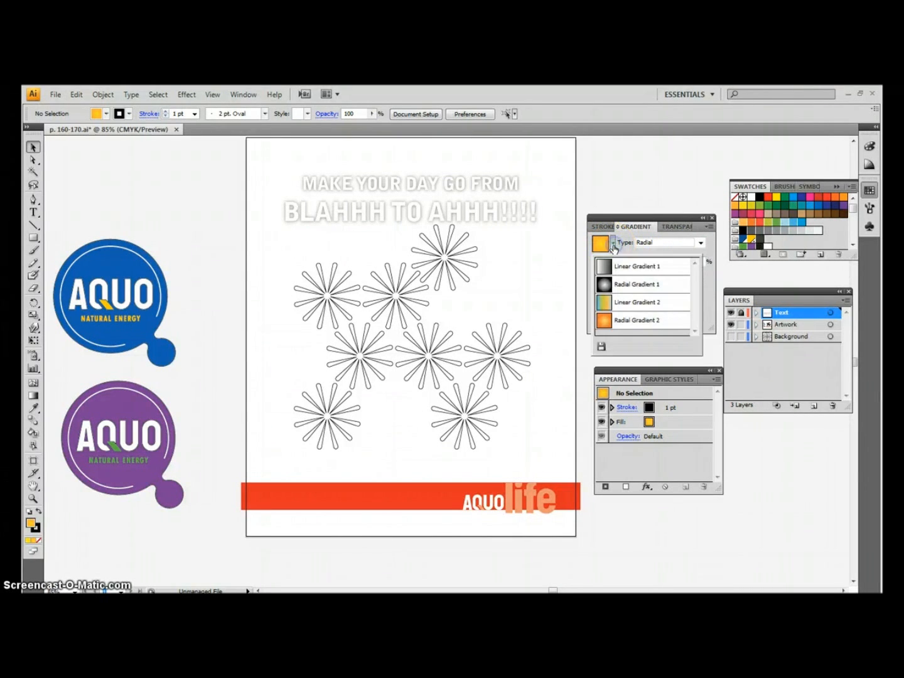
click(820, 255)
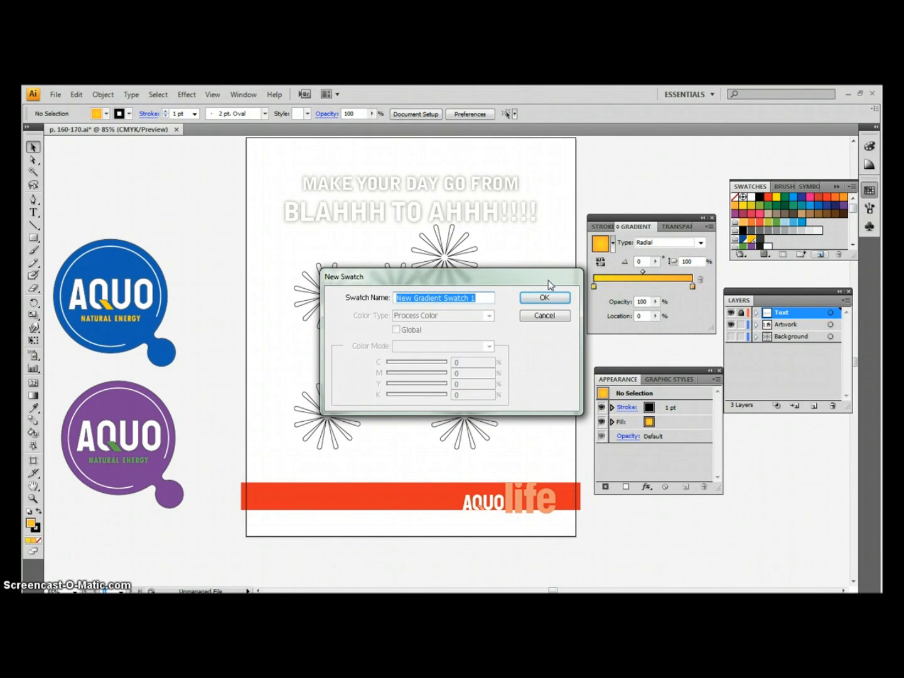
text(background gradient)
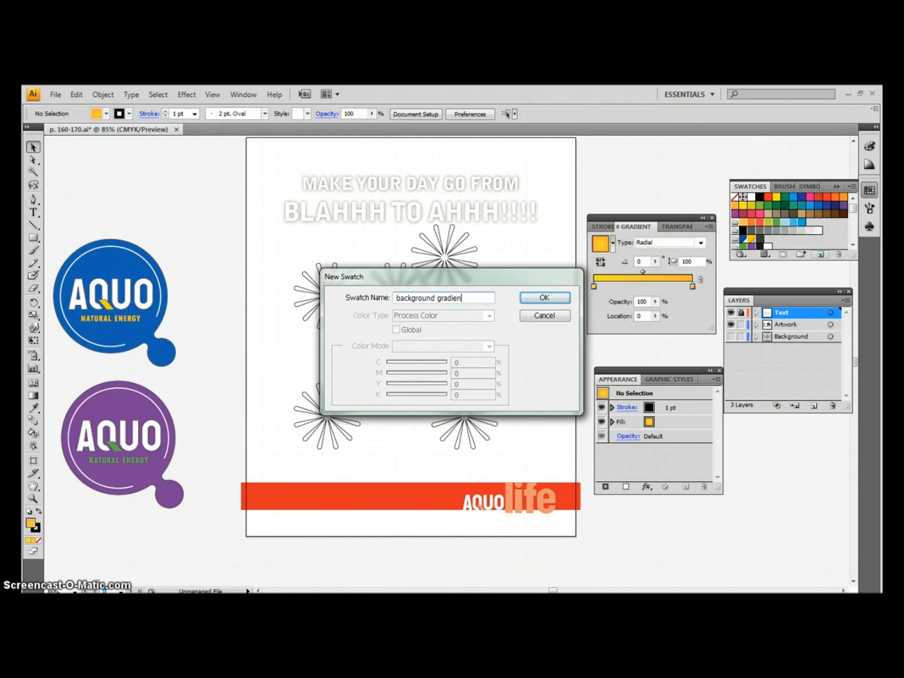
click(540, 299)
click(758, 234)
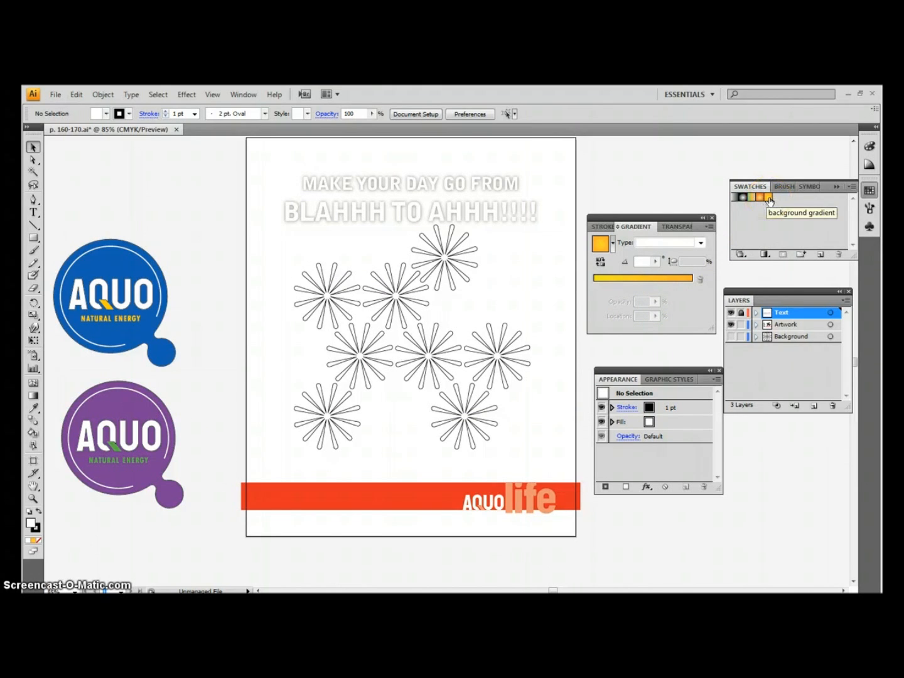
Show all swatch types together in the swatch list again.
click(764, 257)
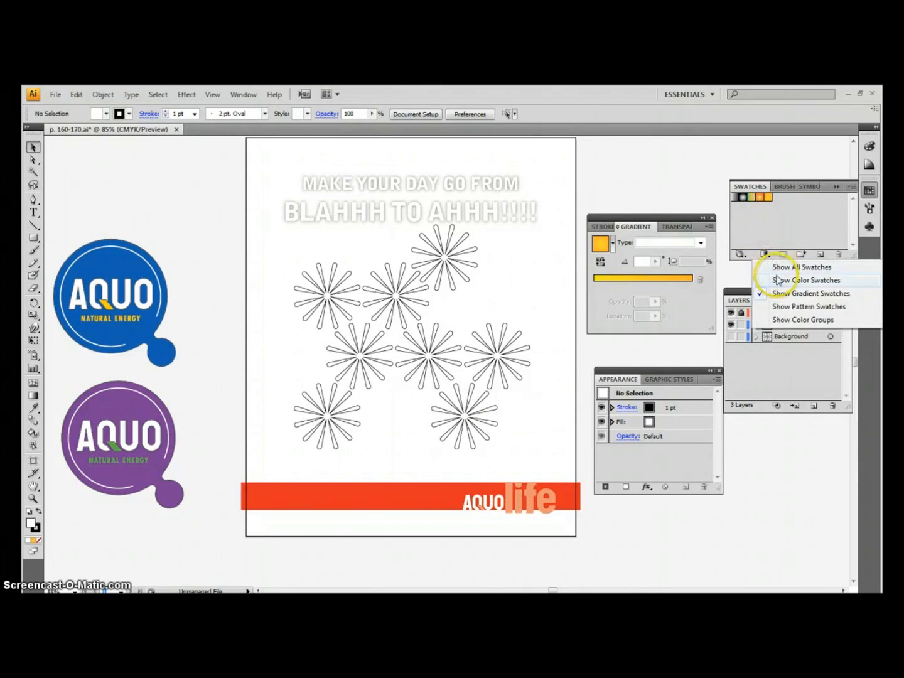
click(779, 266)
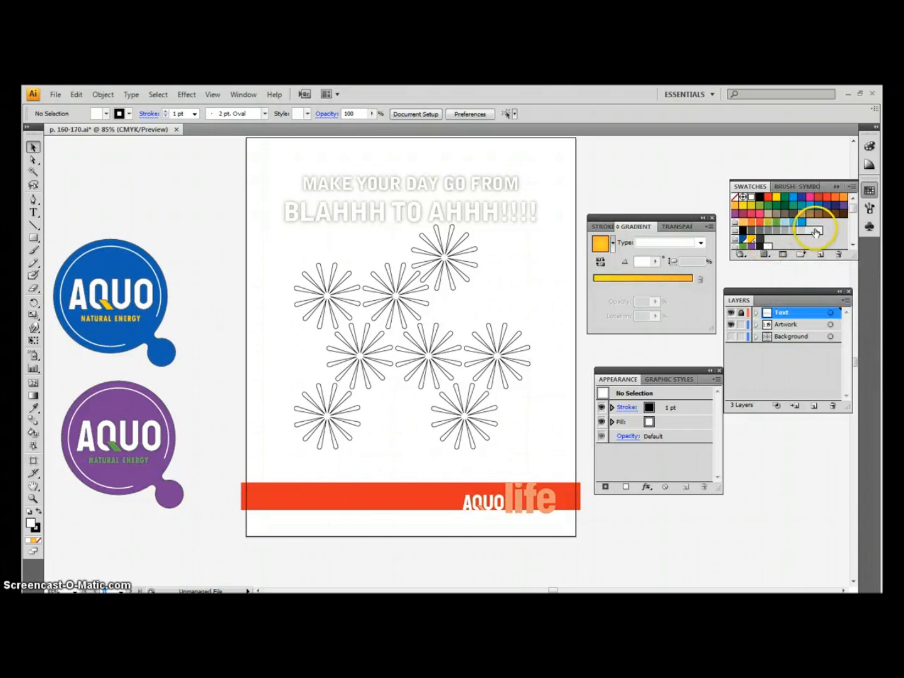
click(764, 255)
click(779, 268)
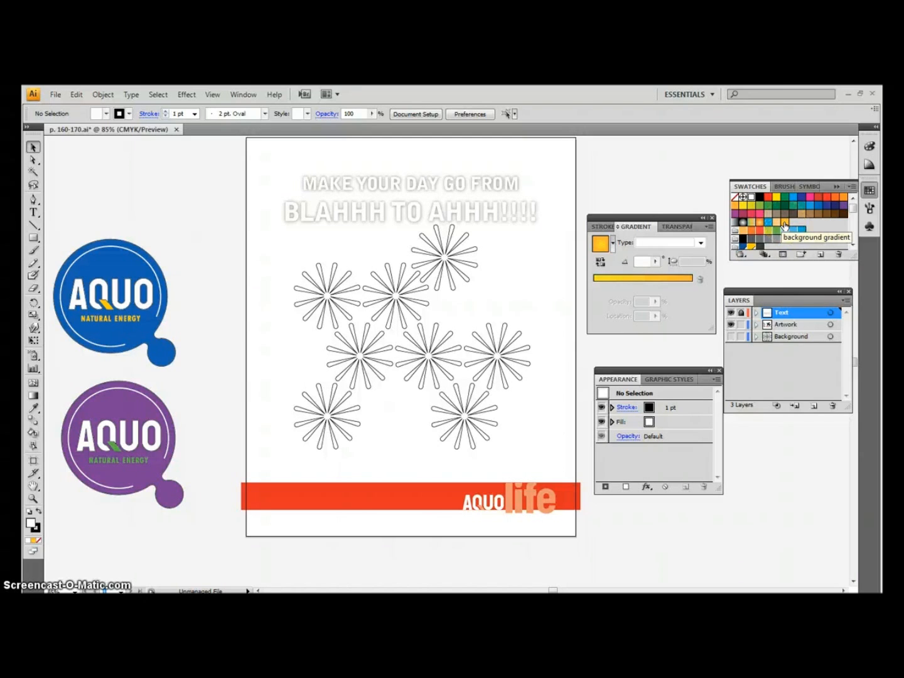
Make the Background layer visible, expand it, and fill the poster's background rectangle with the background gradient swatch.
click(730, 336)
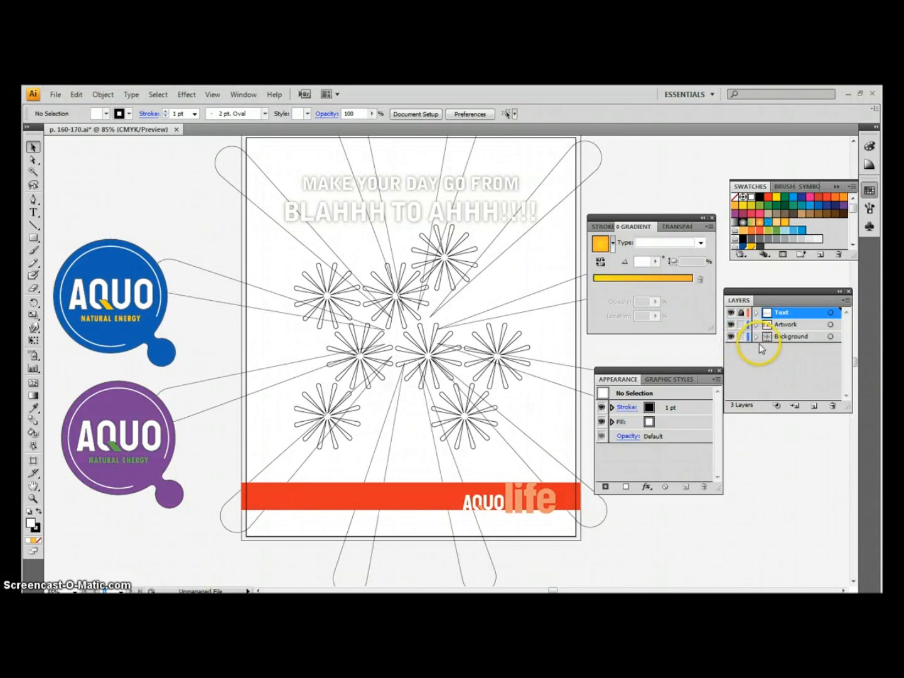
click(756, 337)
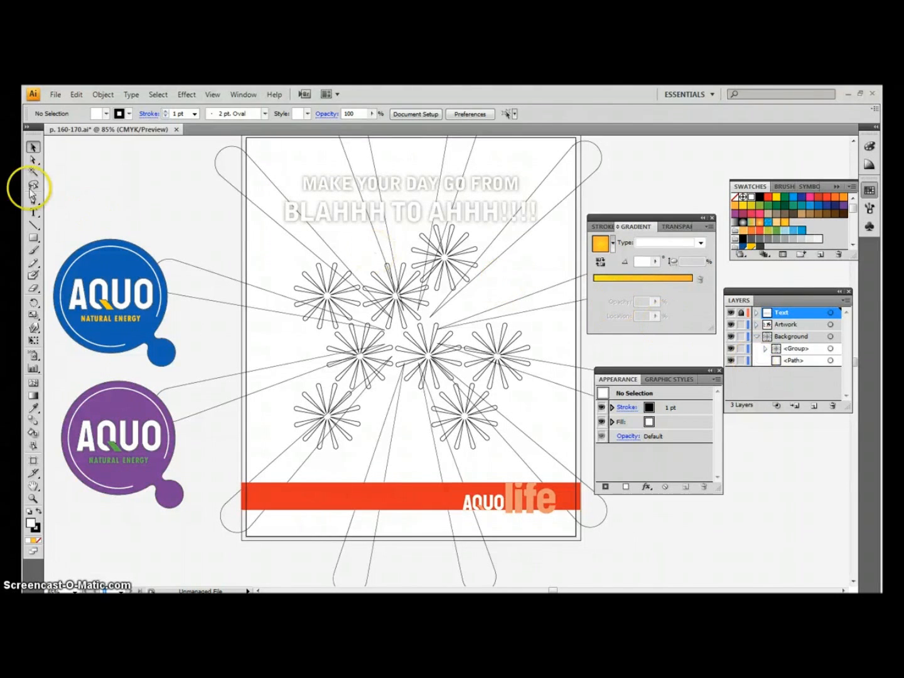
click(244, 202)
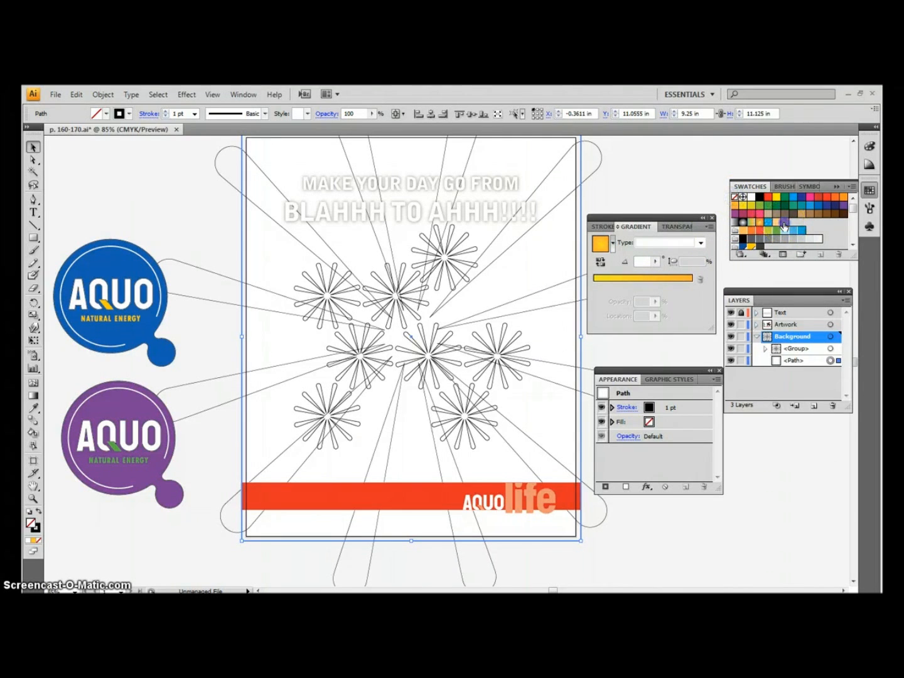
click(782, 222)
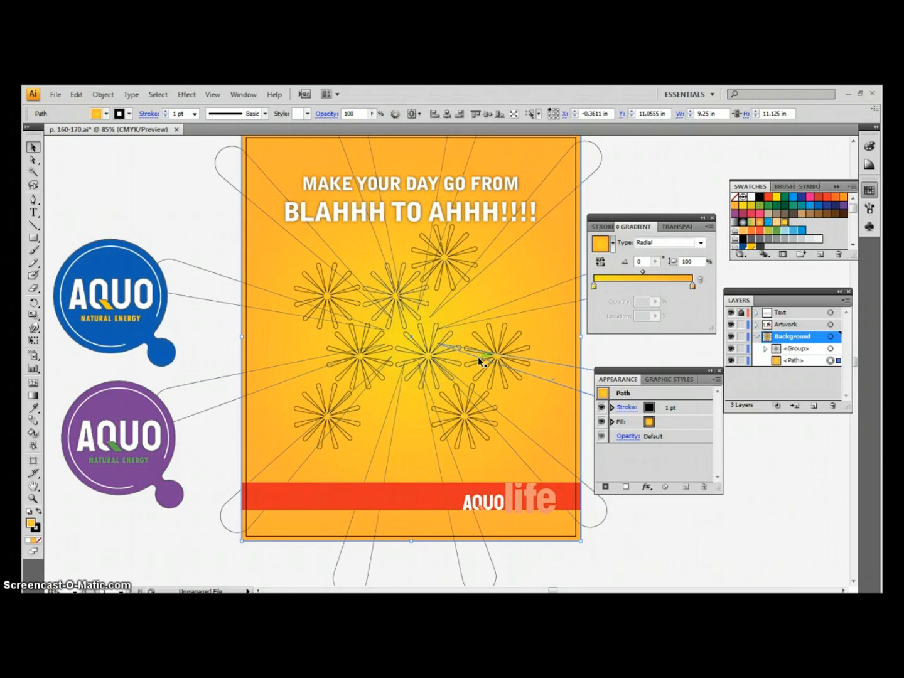
Fill the group of small starbursts with the background gradient swatch, and move its yellow gradient stop to a location of about 43.6%.
click(453, 229)
click(454, 230)
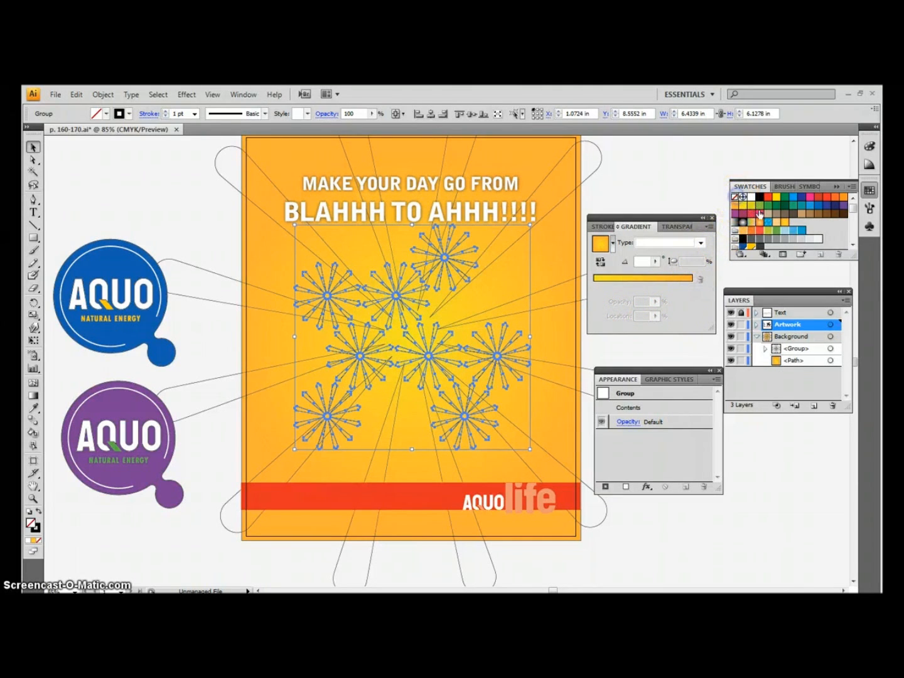
click(783, 223)
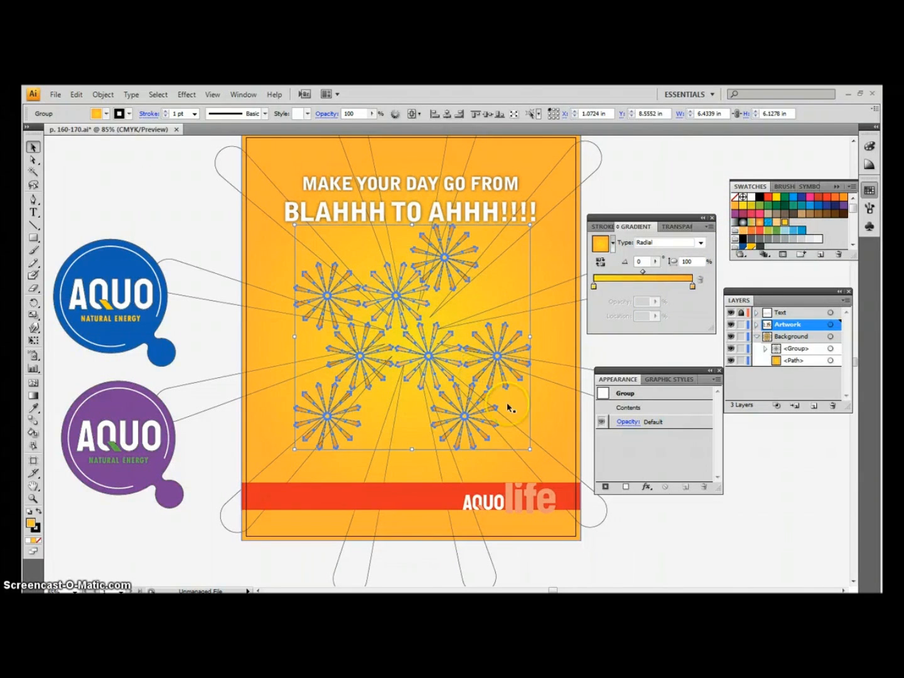
click(534, 407)
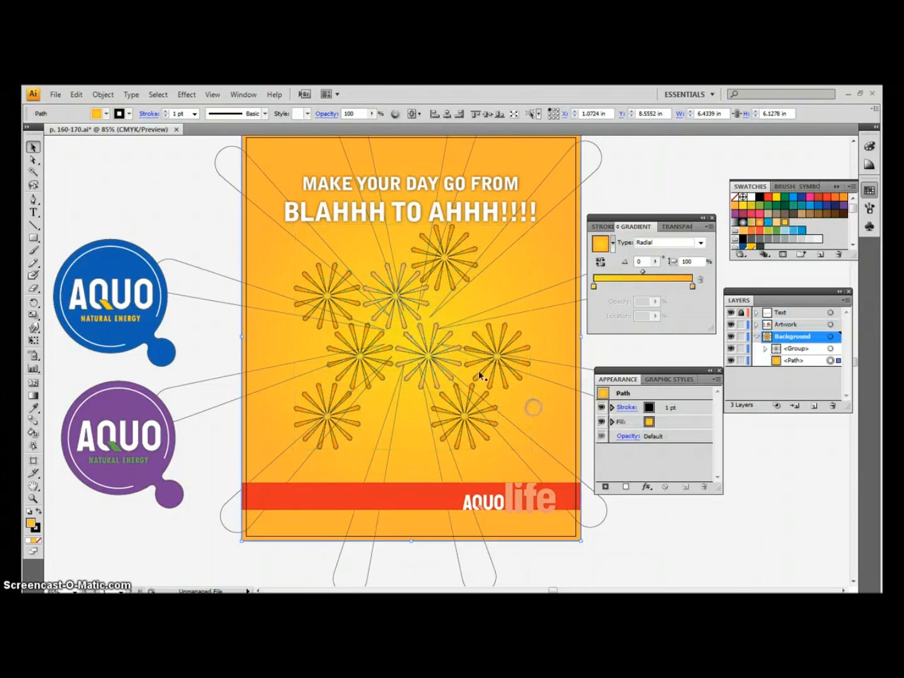
click(452, 337)
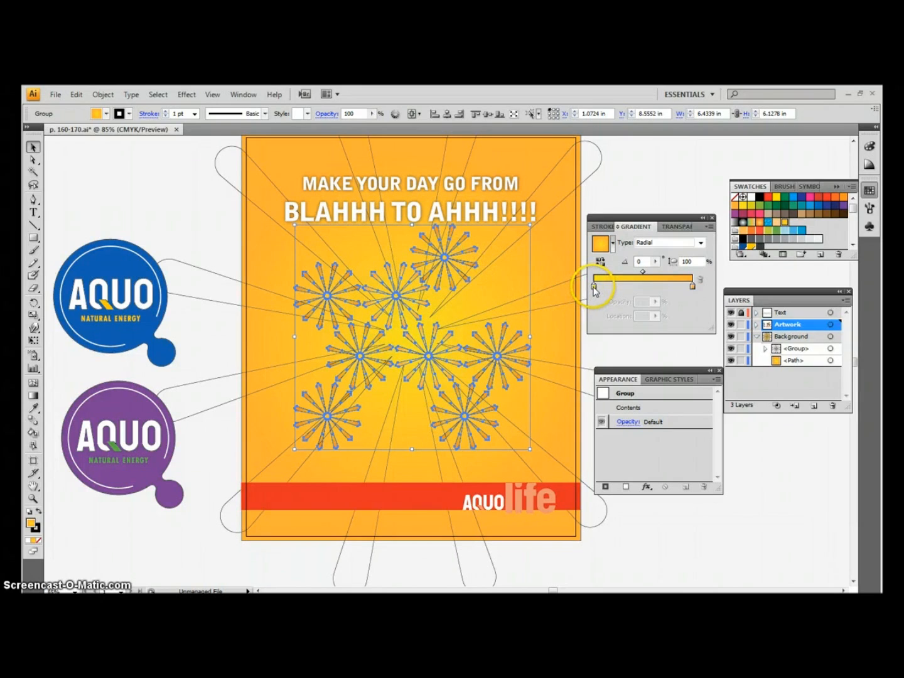
drag(594, 290, 636, 291)
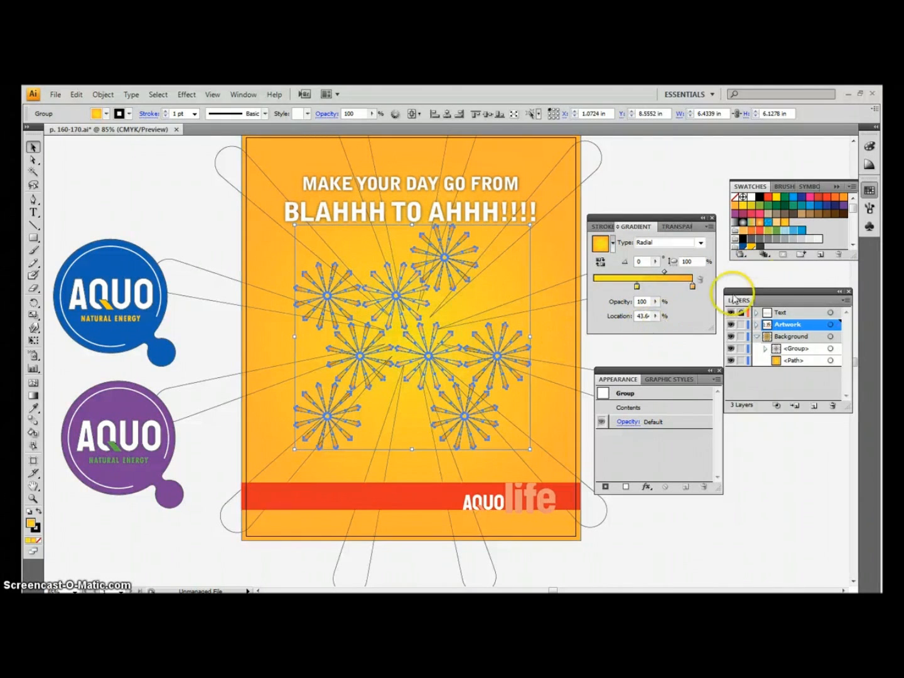
Open the Basic Graphics_Dots pattern swatch library, and place it below the gradient type settings.
click(851, 188)
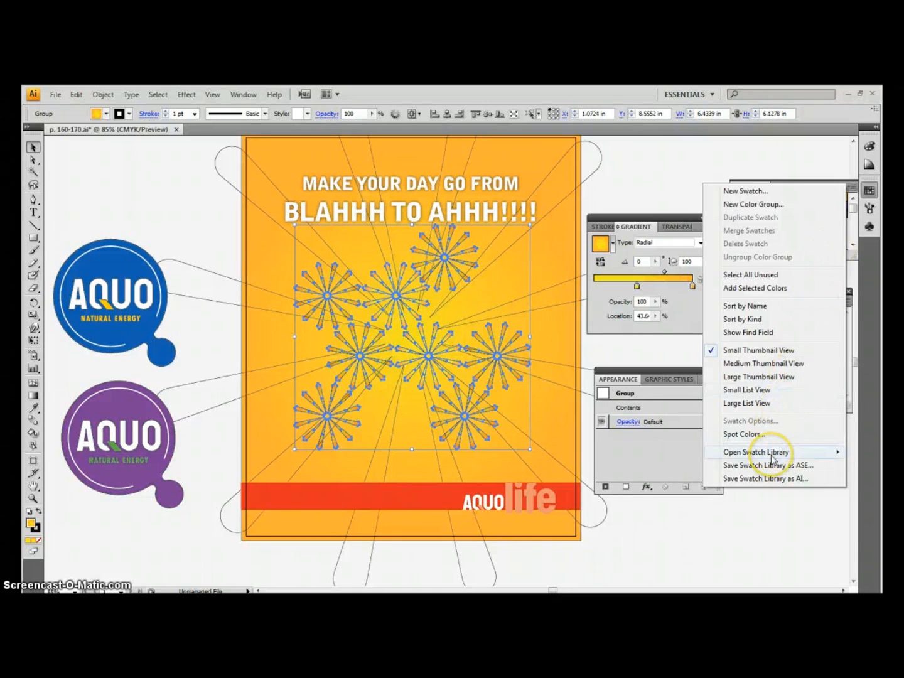
mouse_move(772, 455)
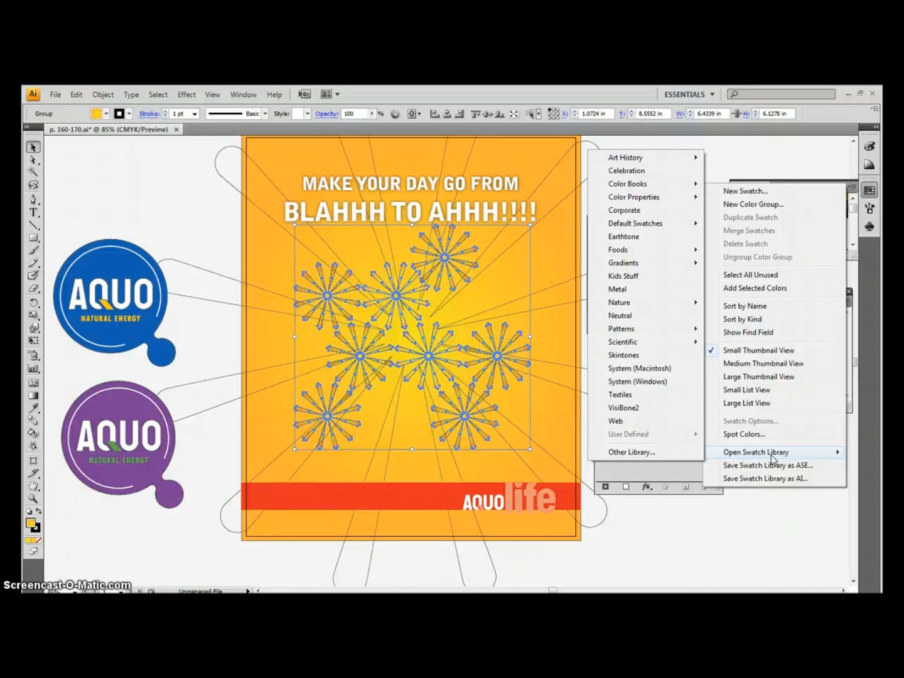
mouse_move(647, 334)
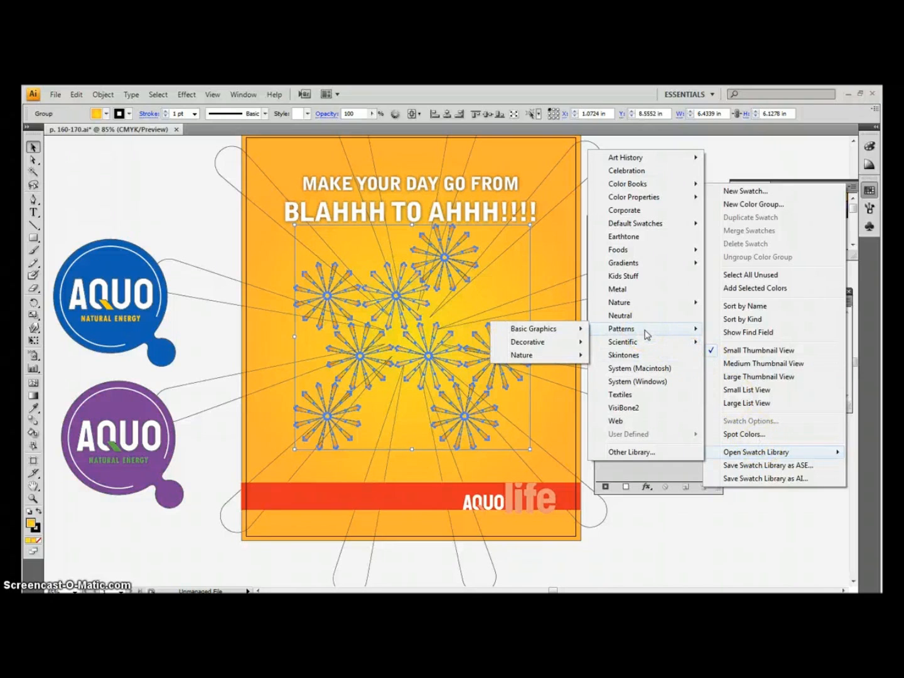
mouse_move(537, 331)
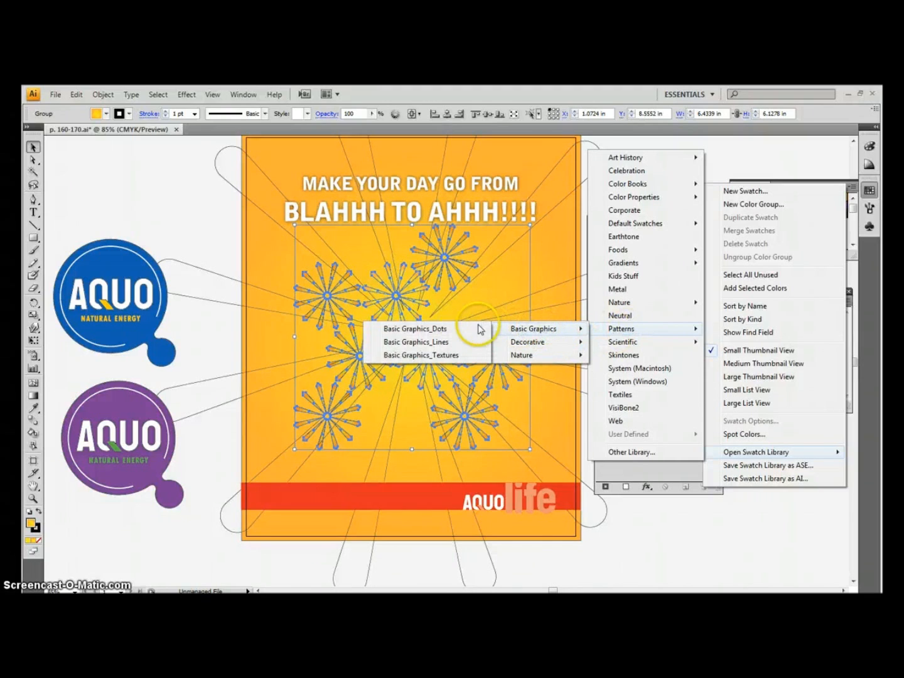
click(443, 332)
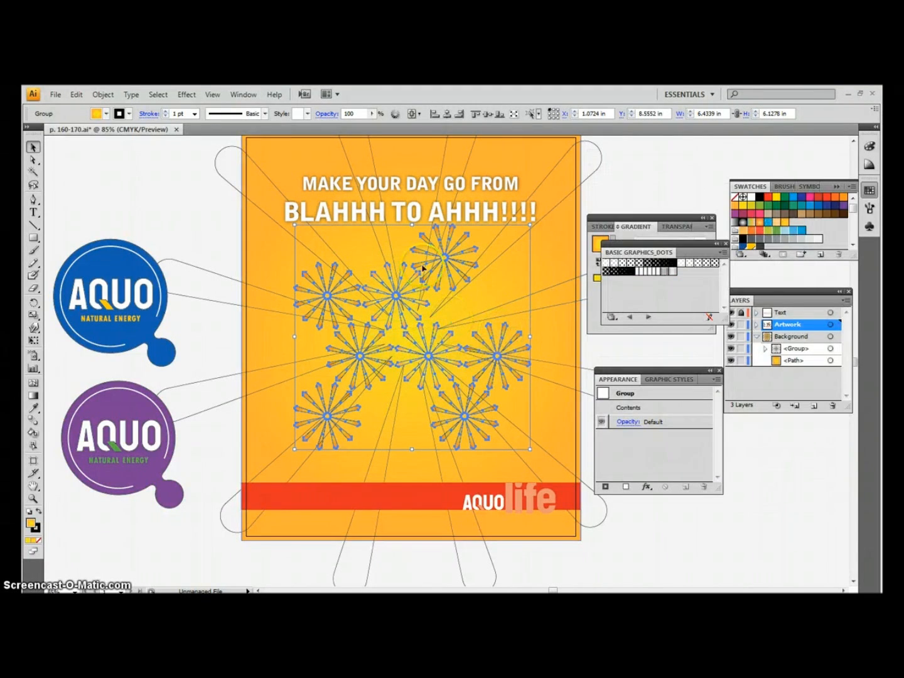
click(636, 227)
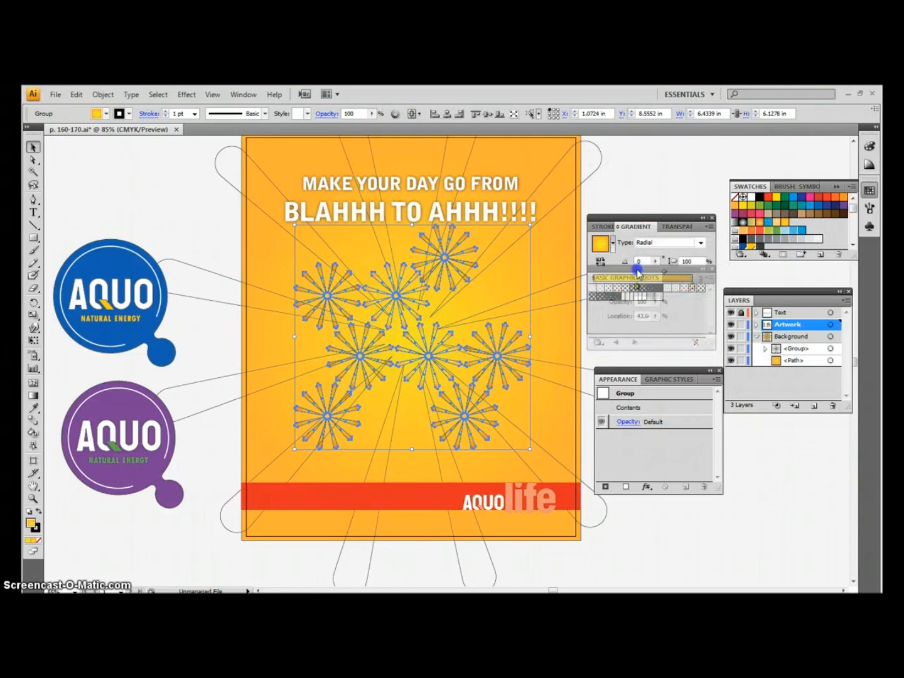
View the poster artwork in Outline mode, and return to Preview mode.
click(212, 98)
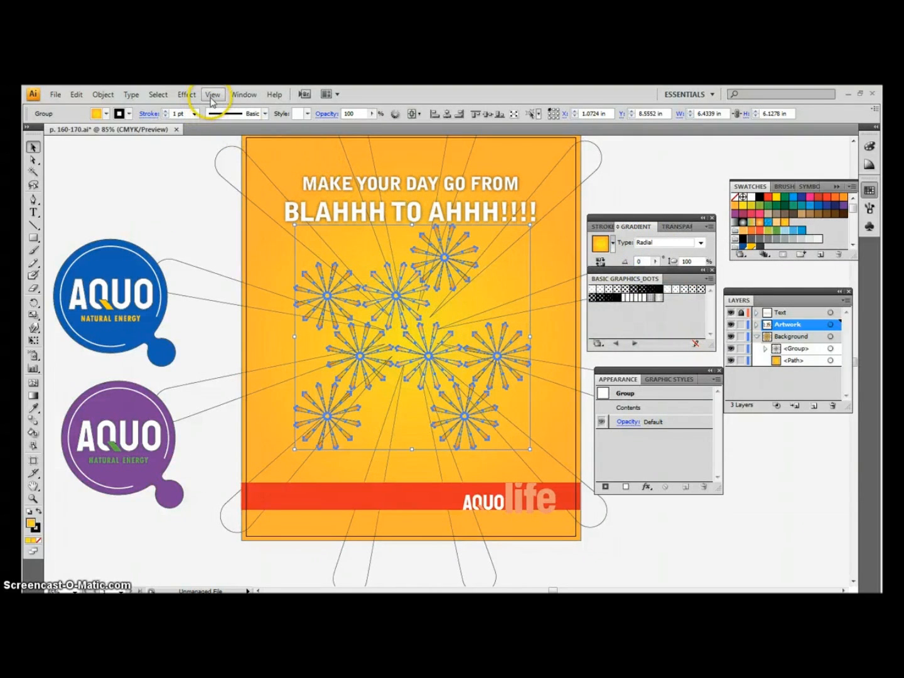
click(180, 107)
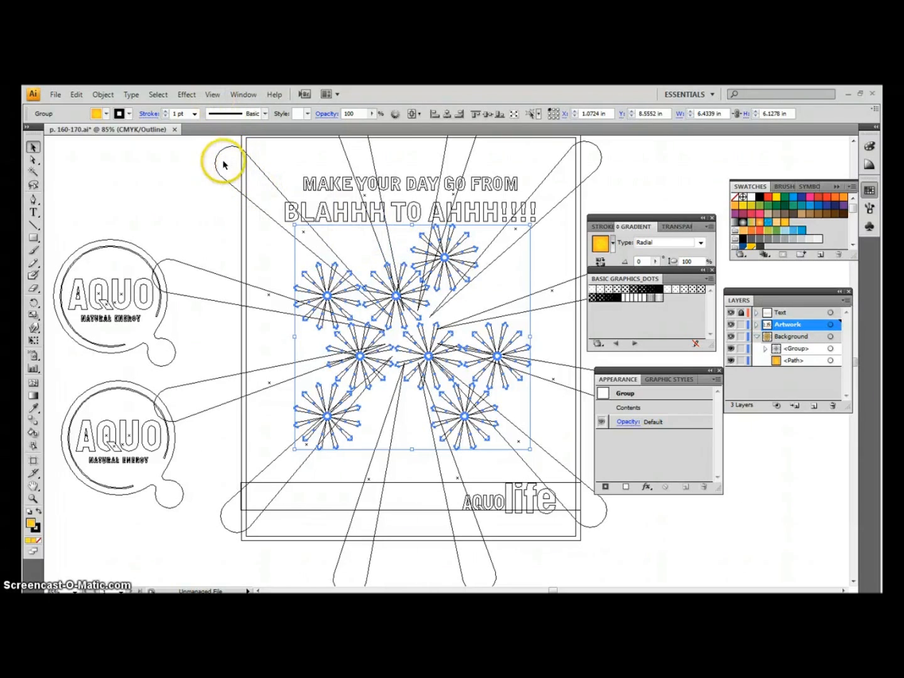
click(188, 95)
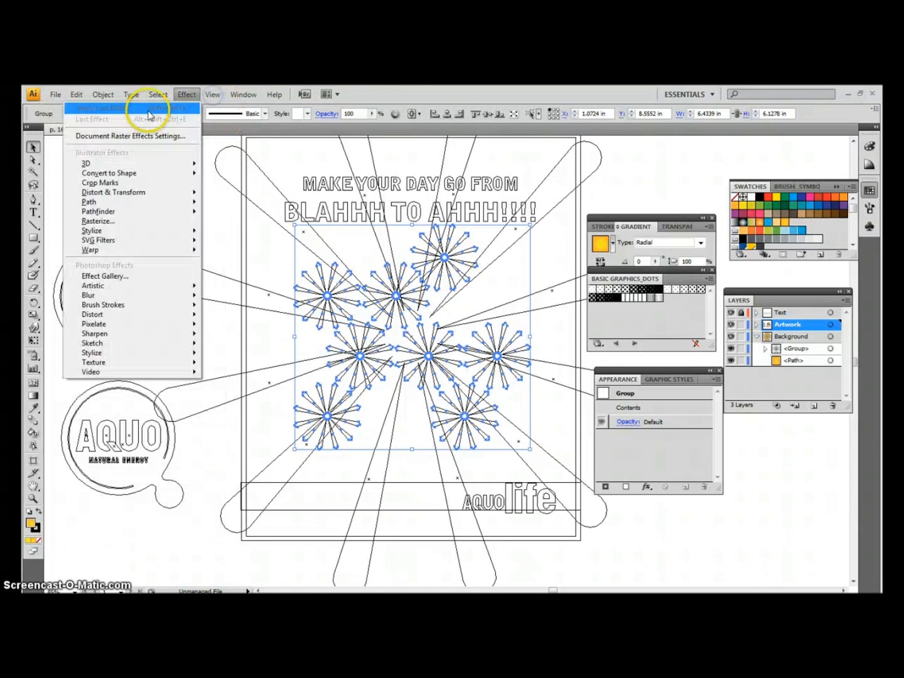
click(214, 96)
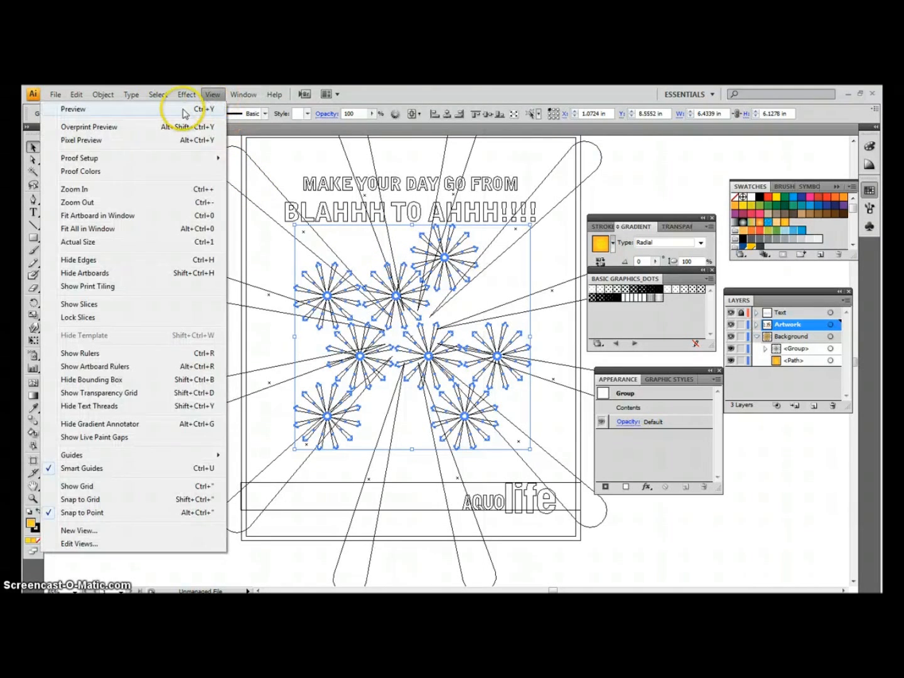
click(157, 110)
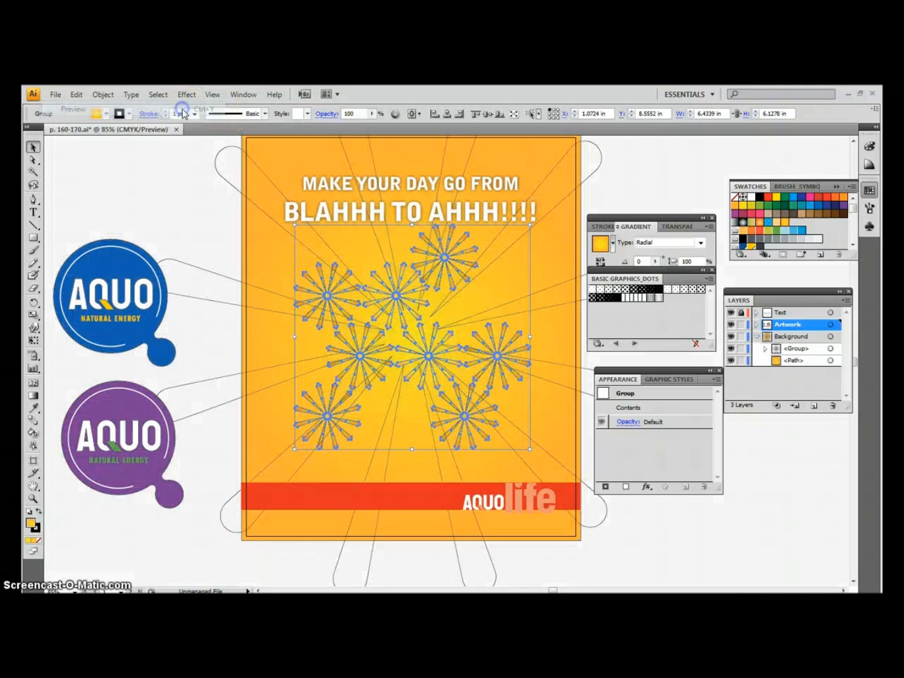
Select the large background ray group, access its contents' appearance attributes, and duplicate the fill.
click(219, 154)
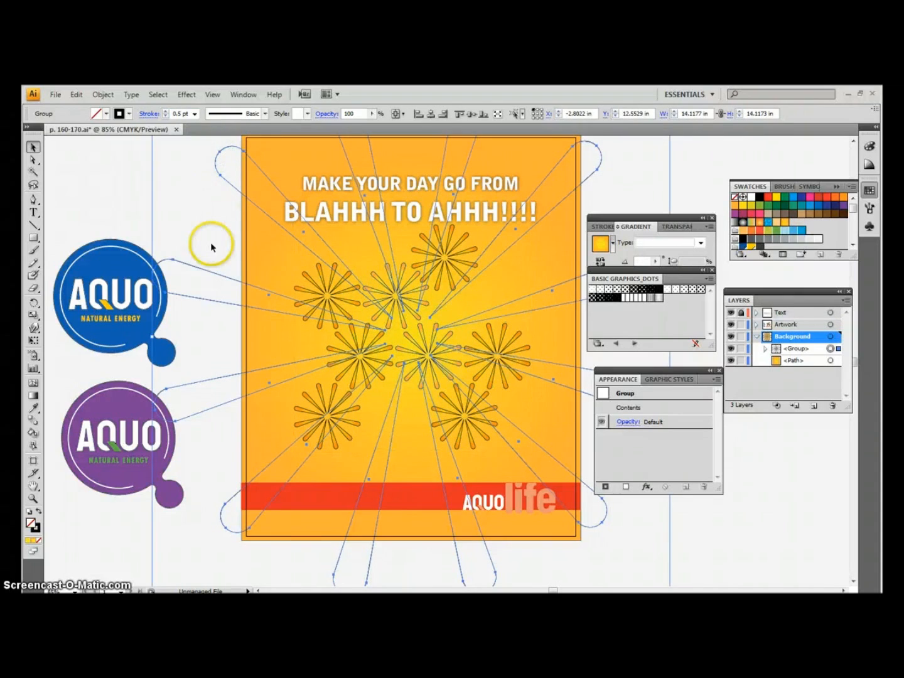
click(439, 536)
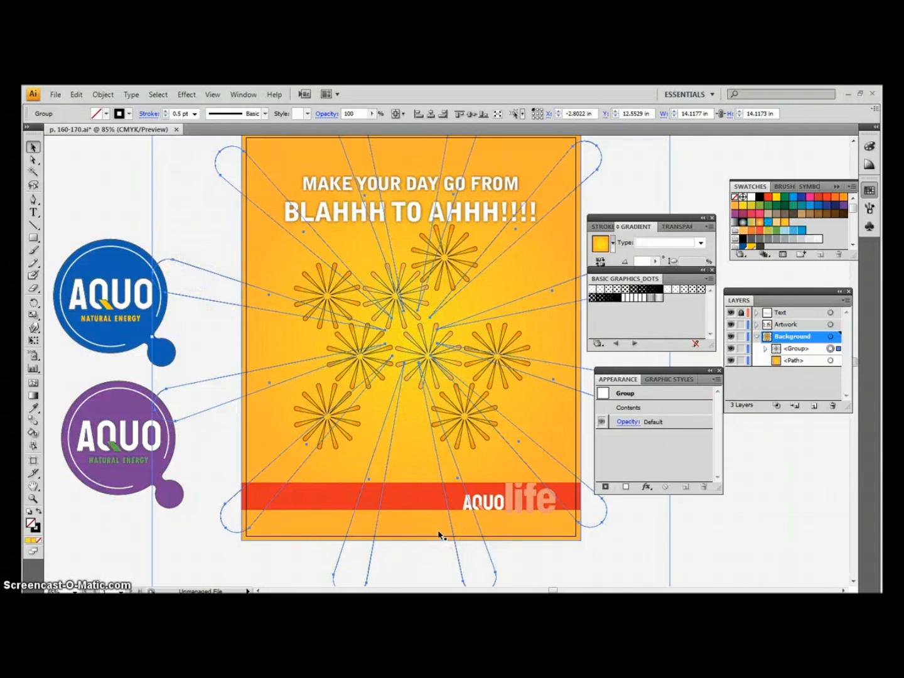
click(452, 521)
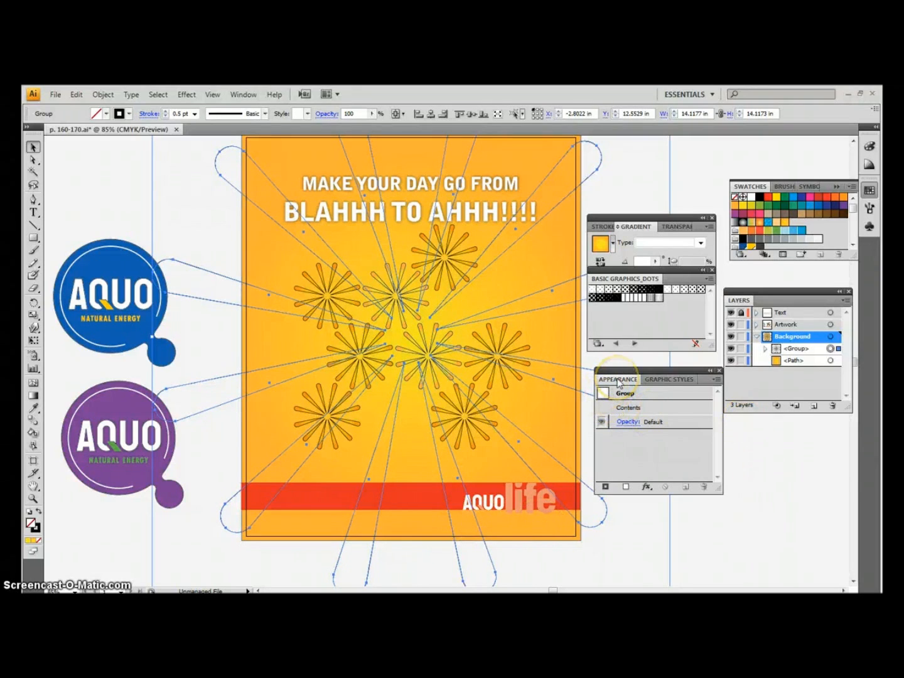
double_click(629, 409)
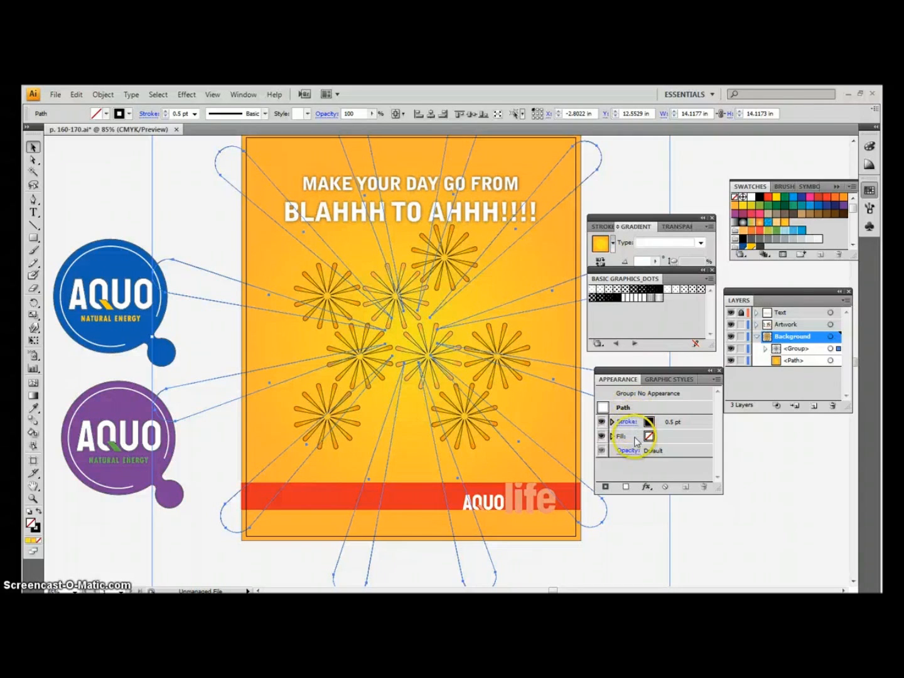
click(627, 437)
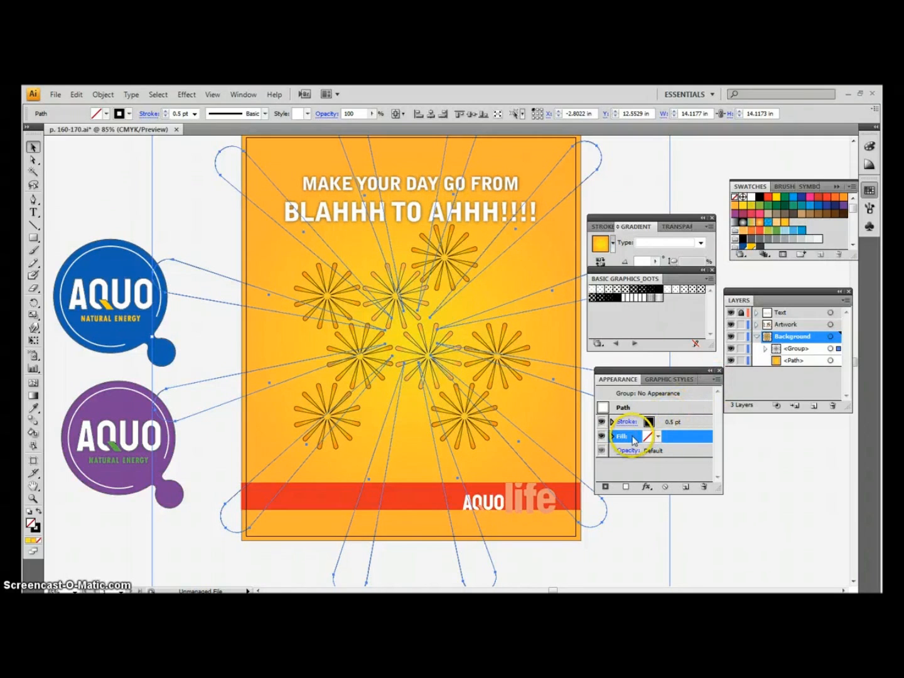
click(714, 380)
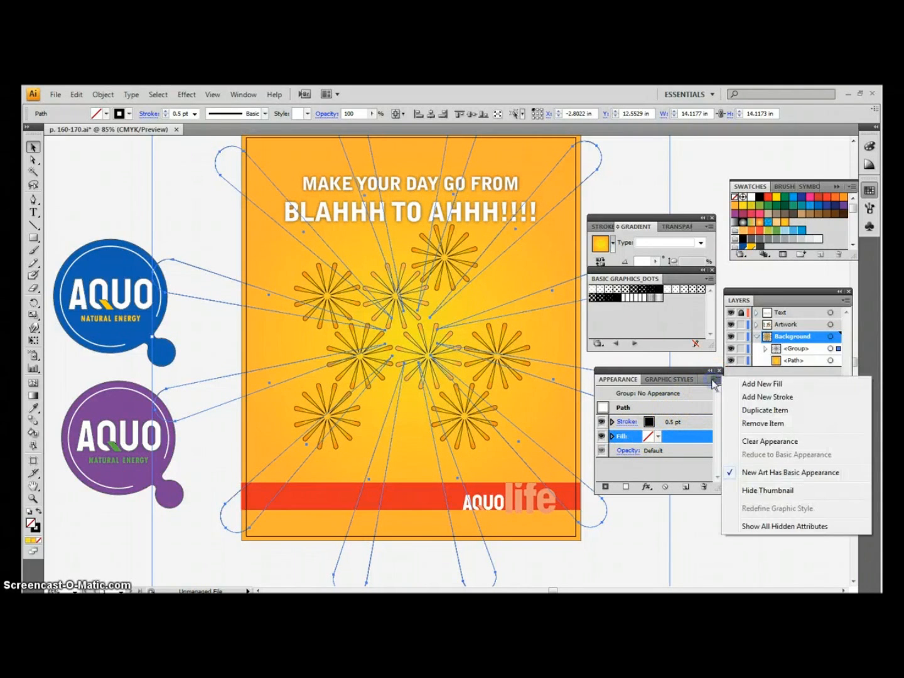
click(743, 411)
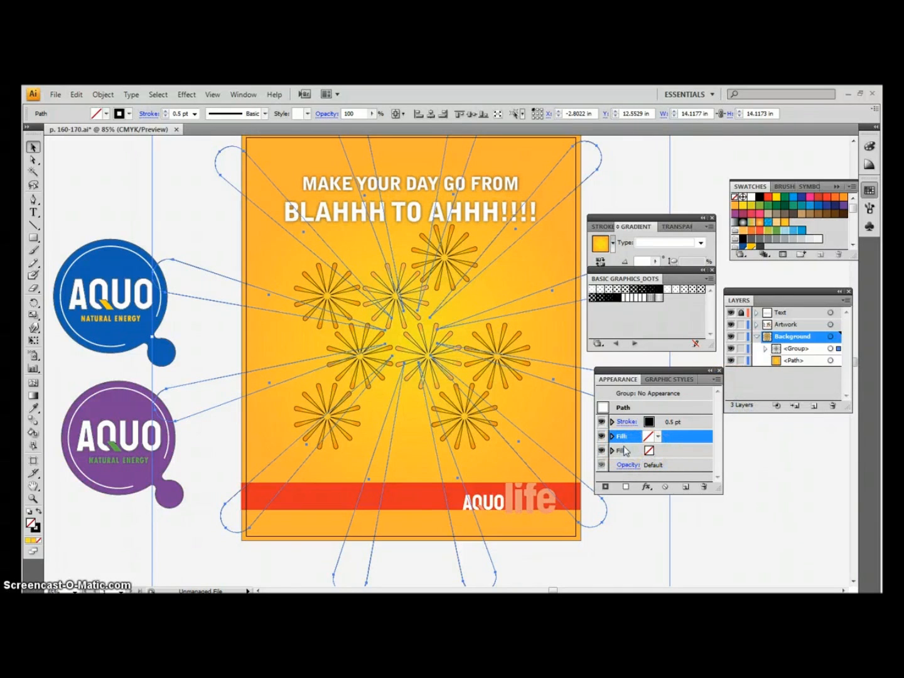
Apply a black dot pattern from the Basic Graphics_Dots library to the rays' upper fill, and close the library.
click(656, 438)
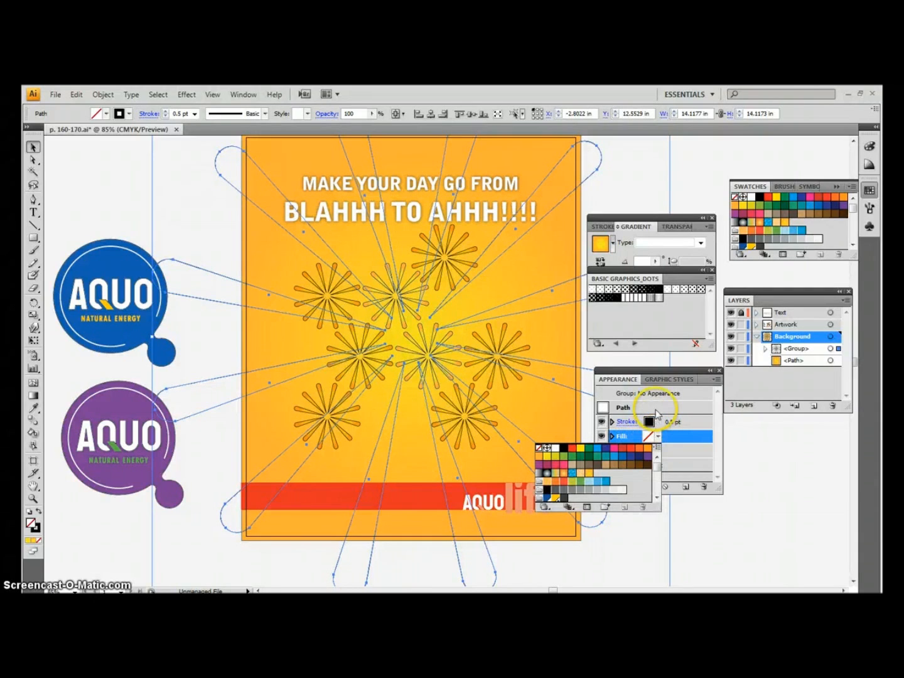
click(633, 291)
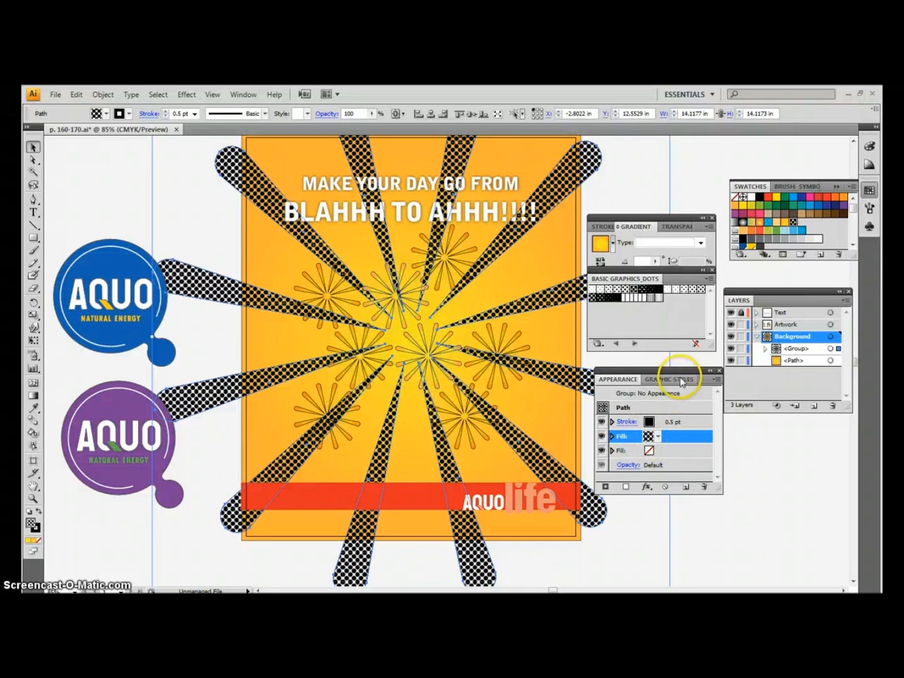
click(712, 270)
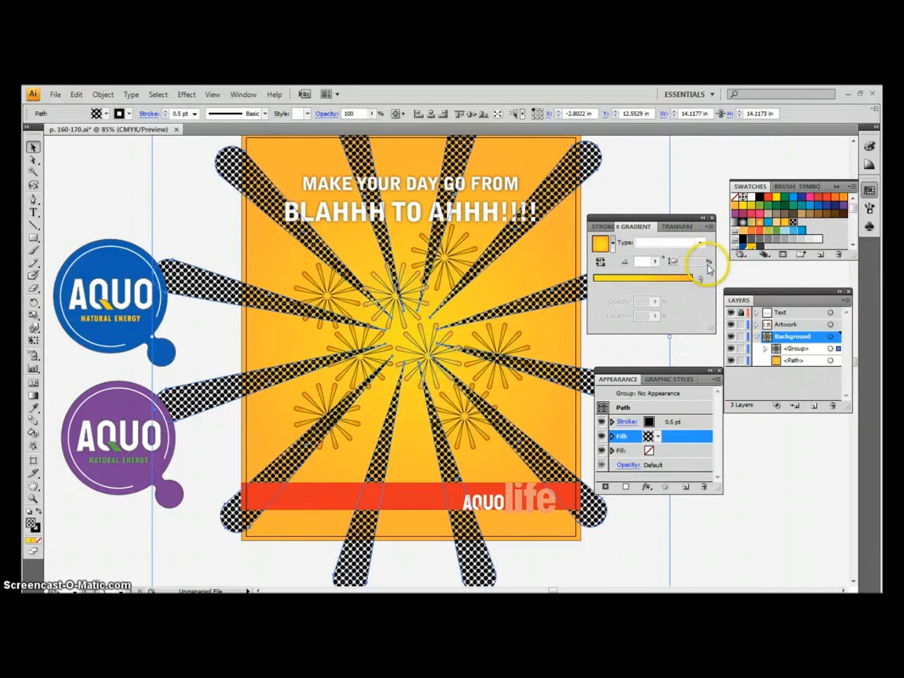
Scale the large background rays uniformly to 160% with the preview turned on.
double_click(34, 316)
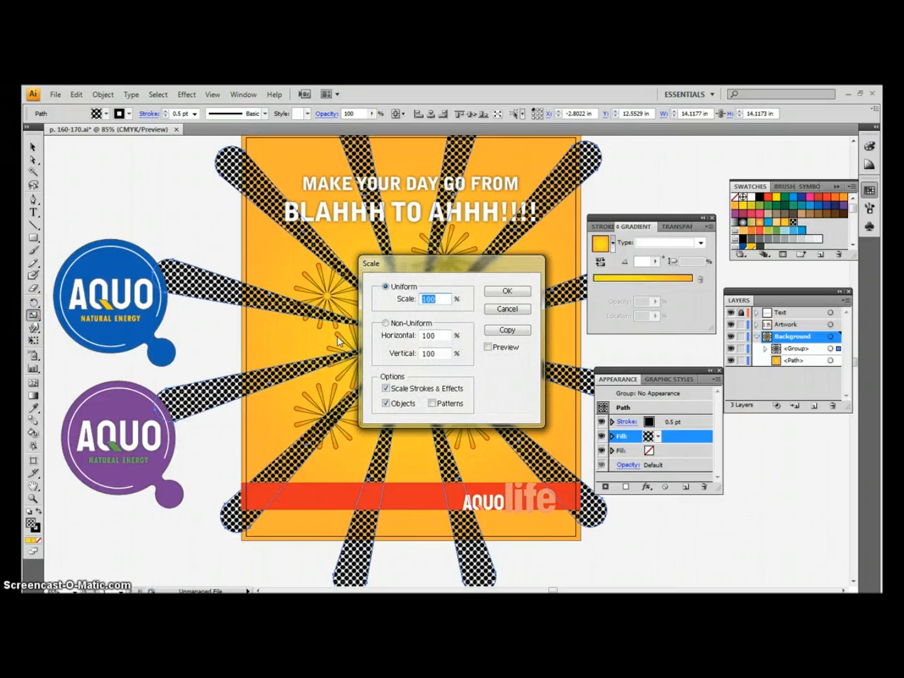
text(16)
click(488, 346)
click(502, 292)
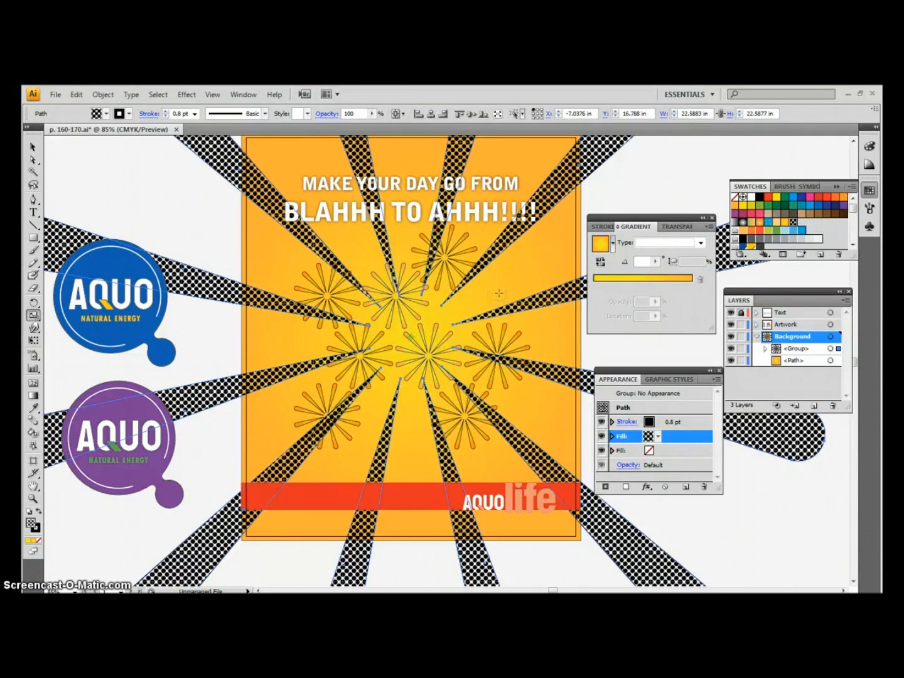
Fill the background rays' lower, empty fill with the light orange swatch beneath the dot pattern.
click(635, 451)
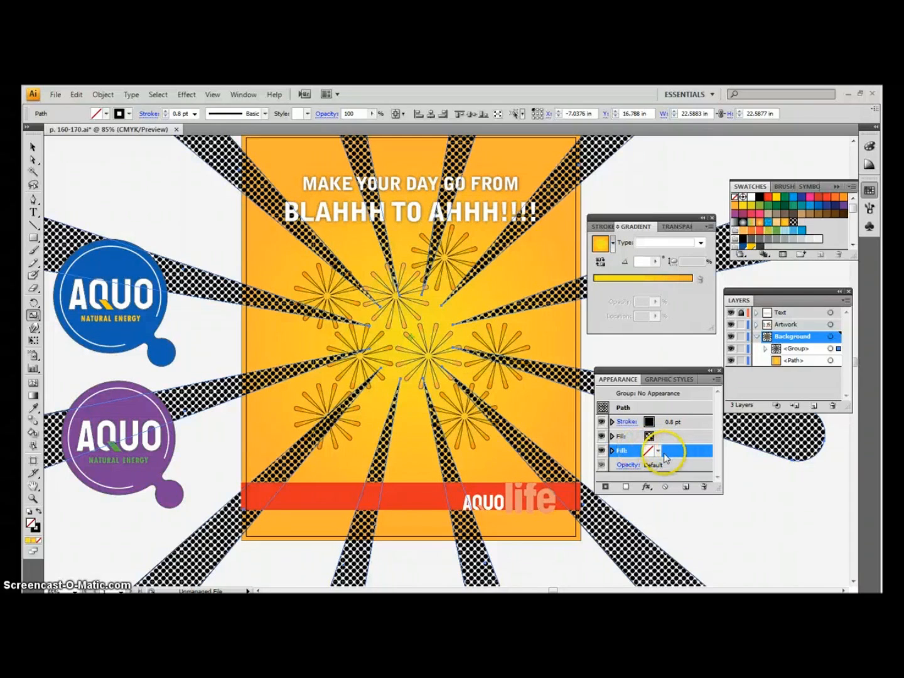
click(658, 453)
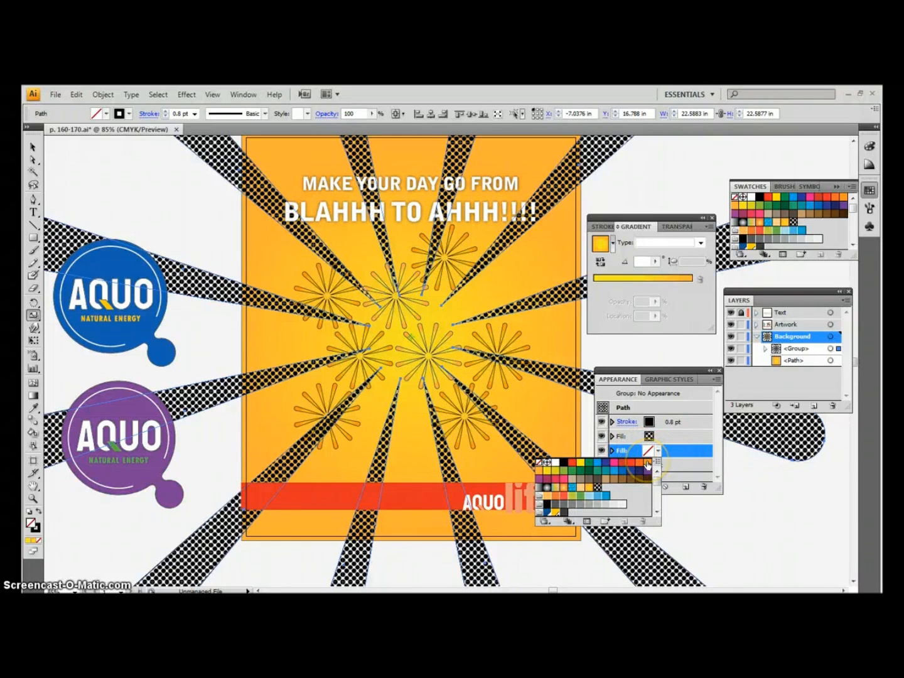
click(540, 476)
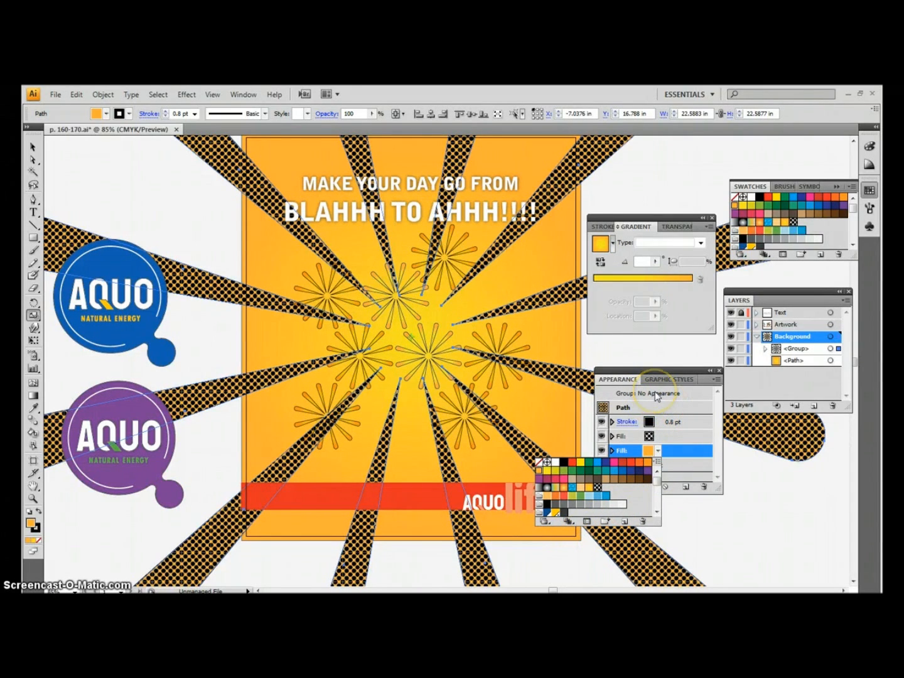
Try Overlay blending with reduced opacity on only the rays' lower orange fill.
click(684, 227)
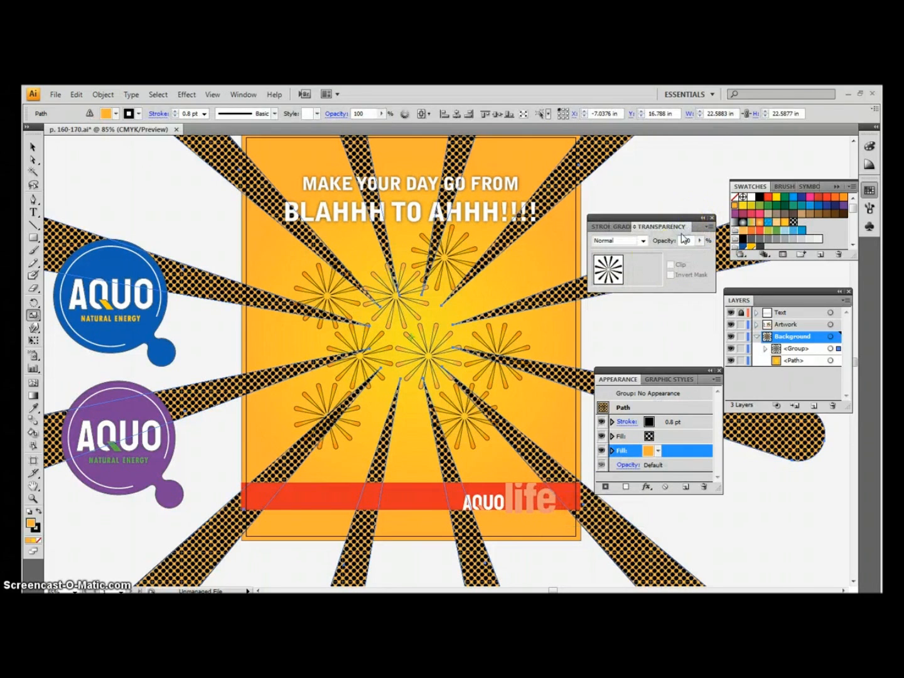
click(643, 240)
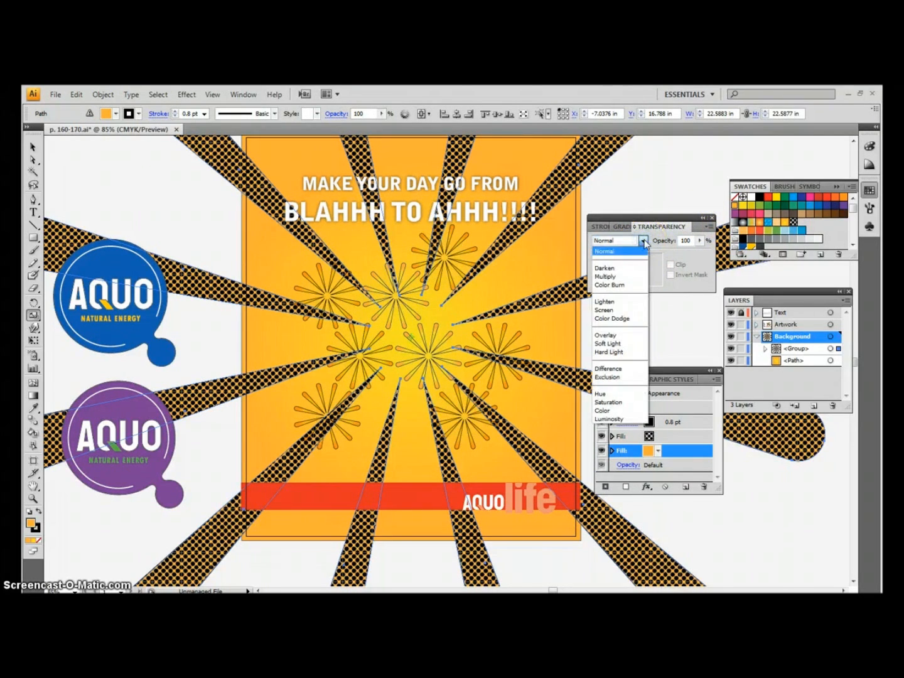
click(608, 336)
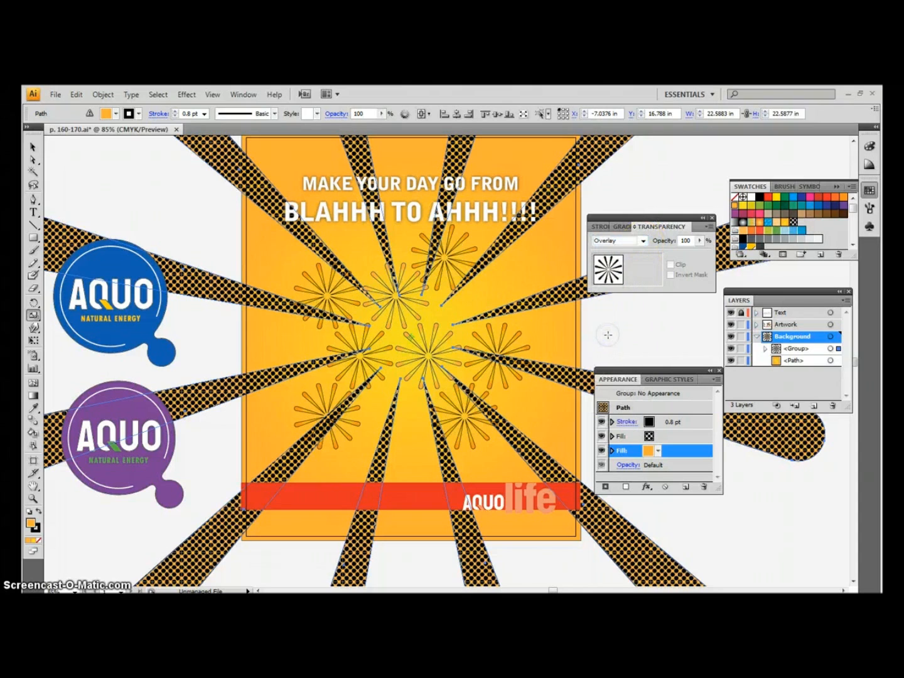
click(699, 240)
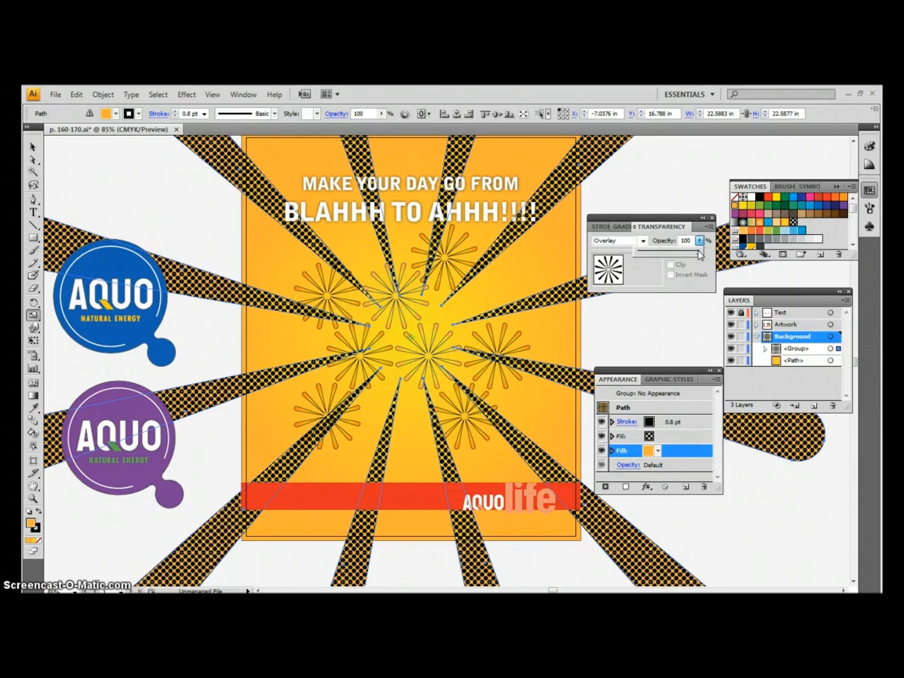
drag(694, 255, 689, 256)
drag(680, 257, 681, 258)
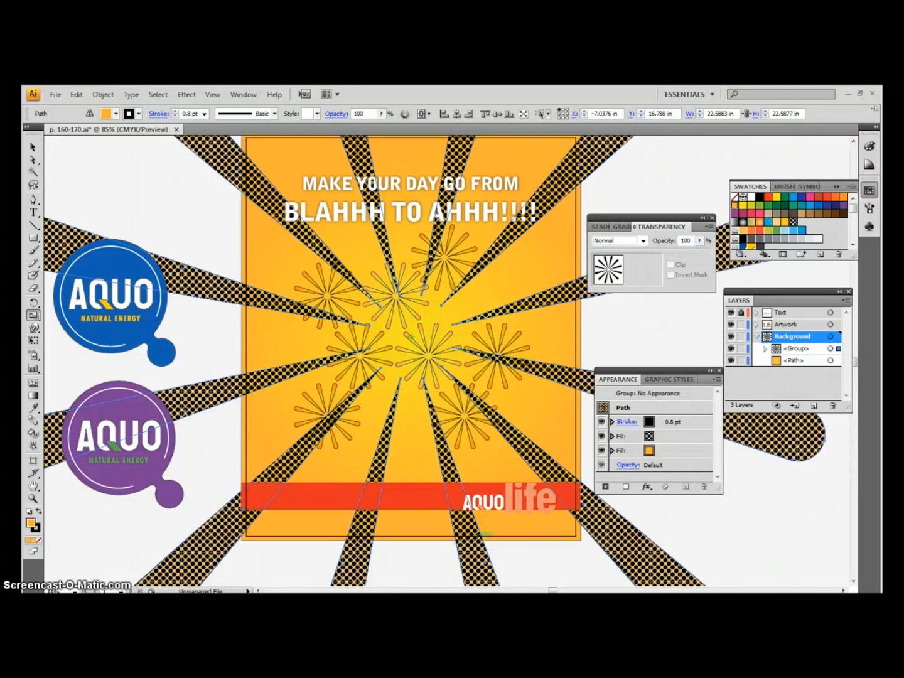
Set the whole ray path, including its stroke and both fills, to Overlay blending at 70% opacity.
click(623, 409)
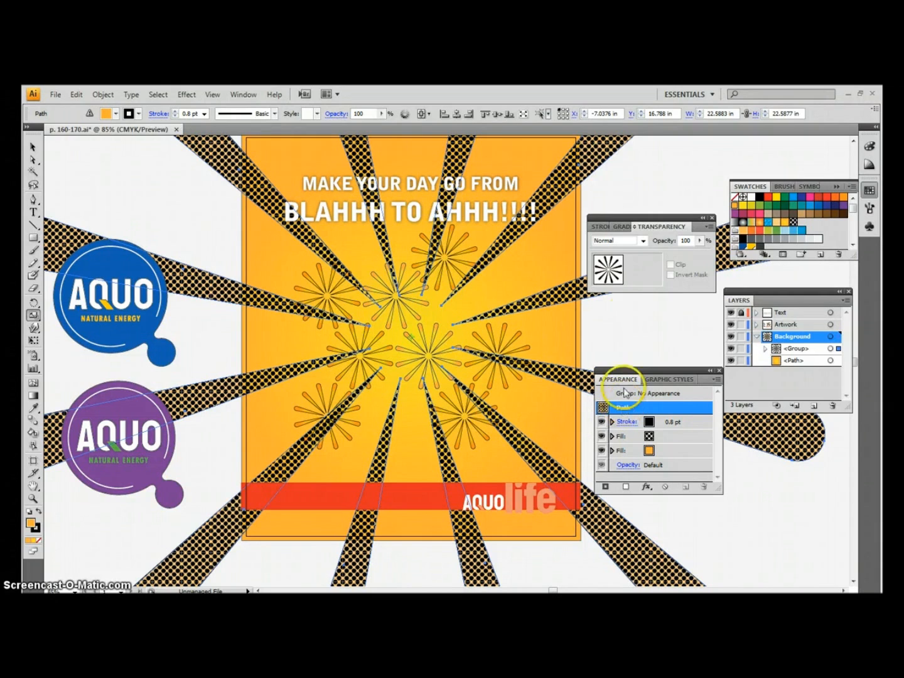
click(643, 241)
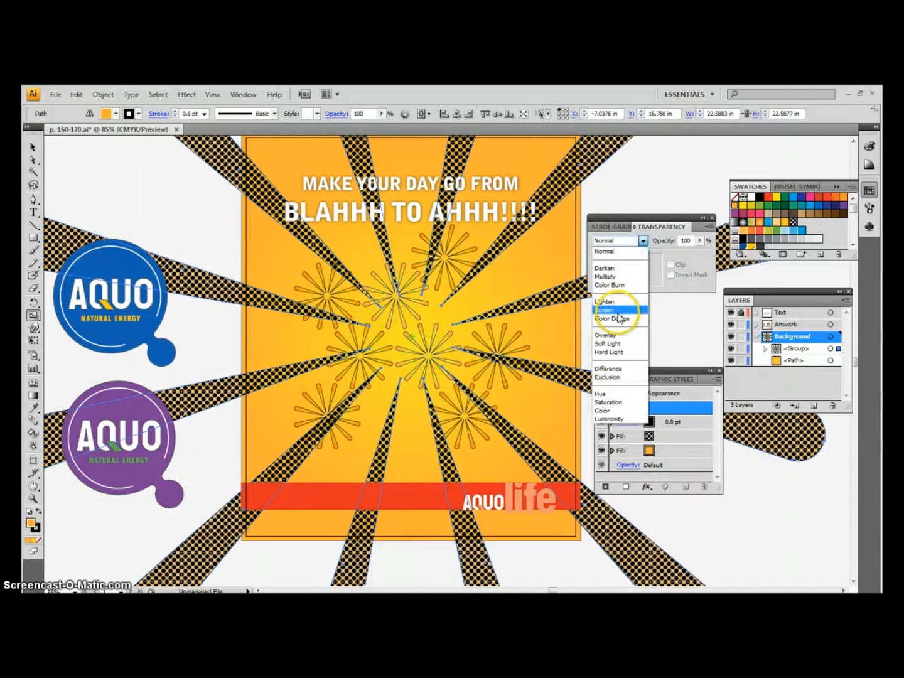
click(609, 336)
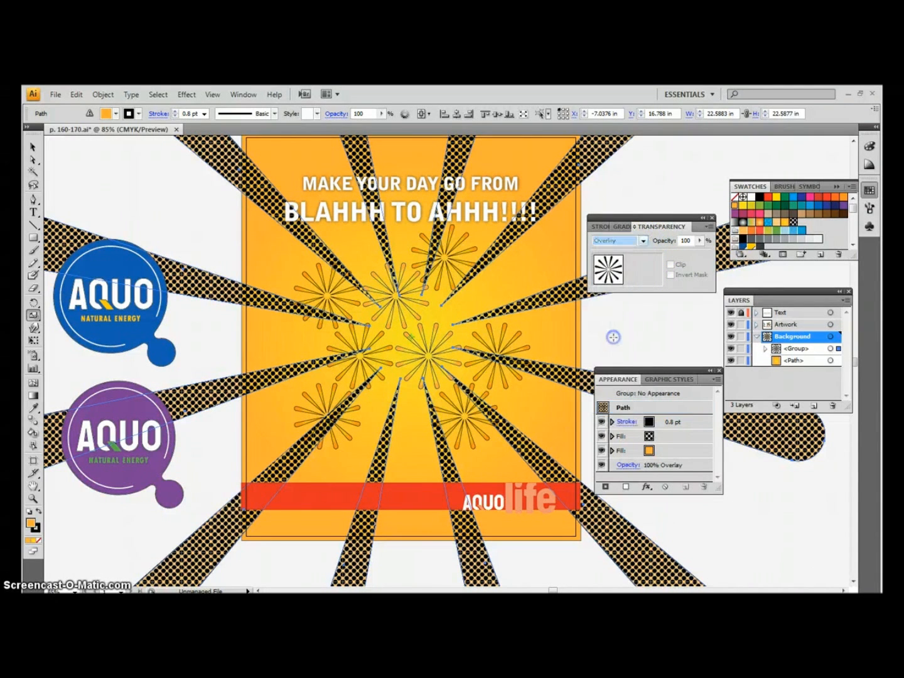
click(700, 240)
drag(703, 255, 680, 257)
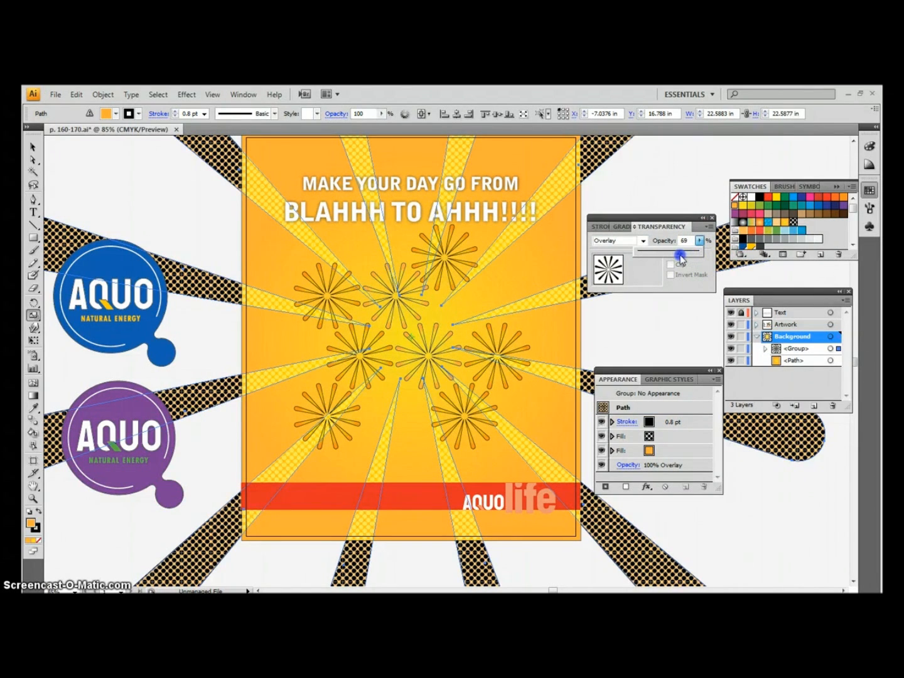
drag(680, 255, 681, 255)
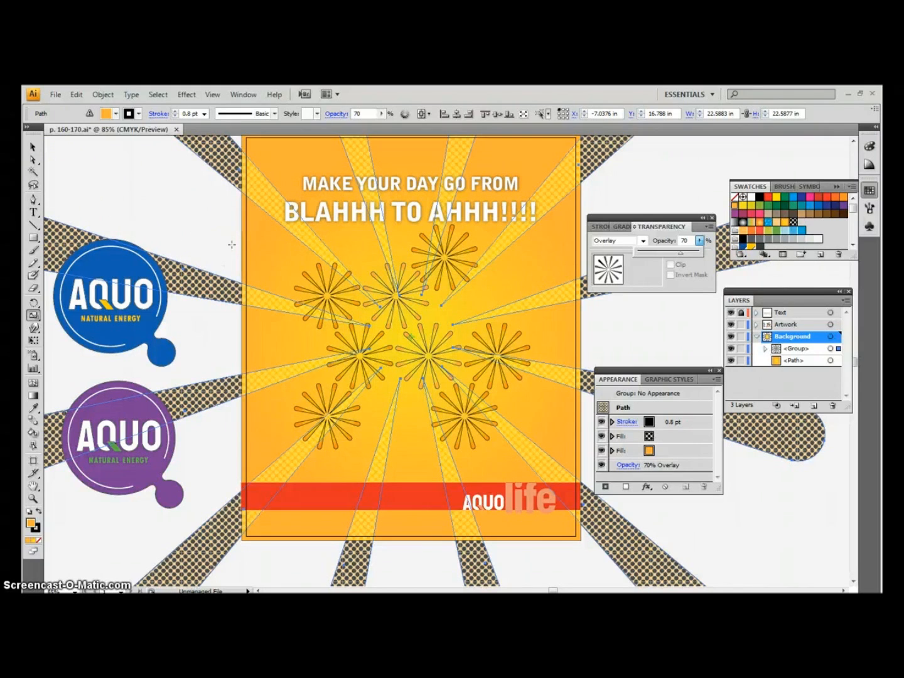
Delete Layer 4 together with its artwork, and select the poster's large background rectangle.
mouse_move(329, 252)
mouse_down()
mouse_move(331, 282)
mouse_move(335, 269)
mouse_up()
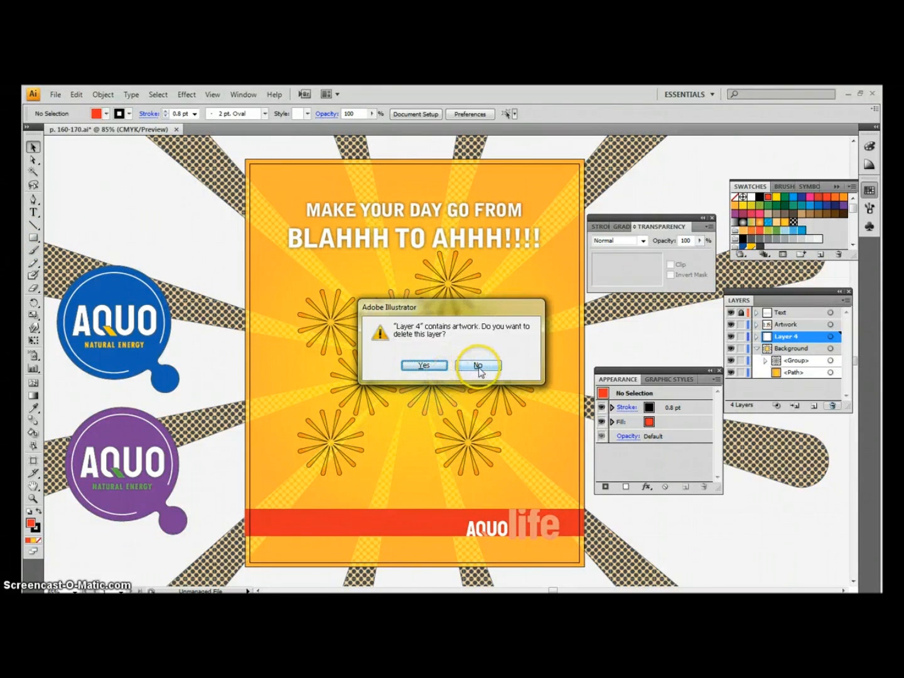
click(425, 366)
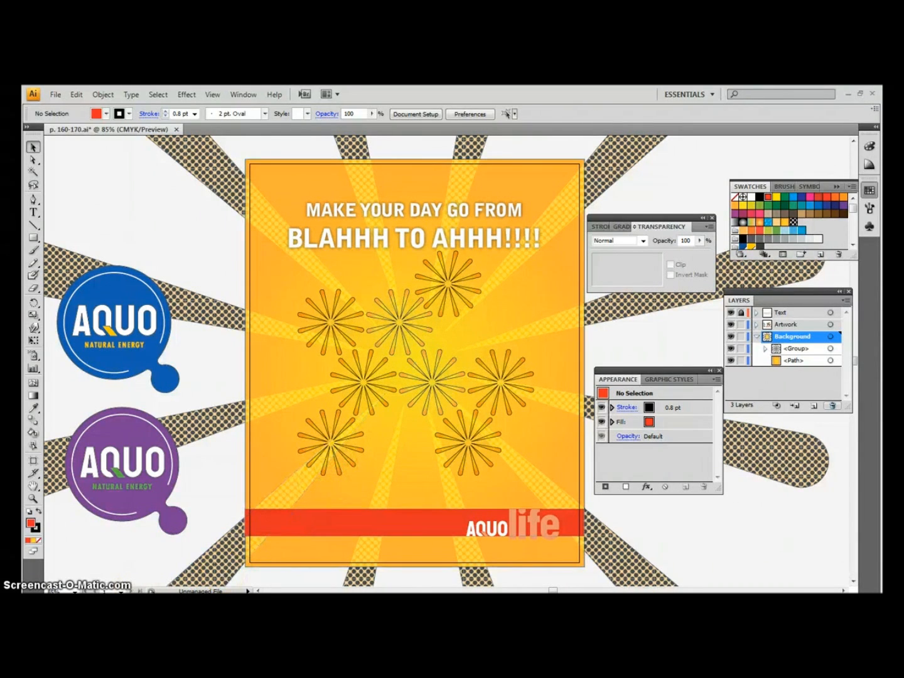
click(243, 535)
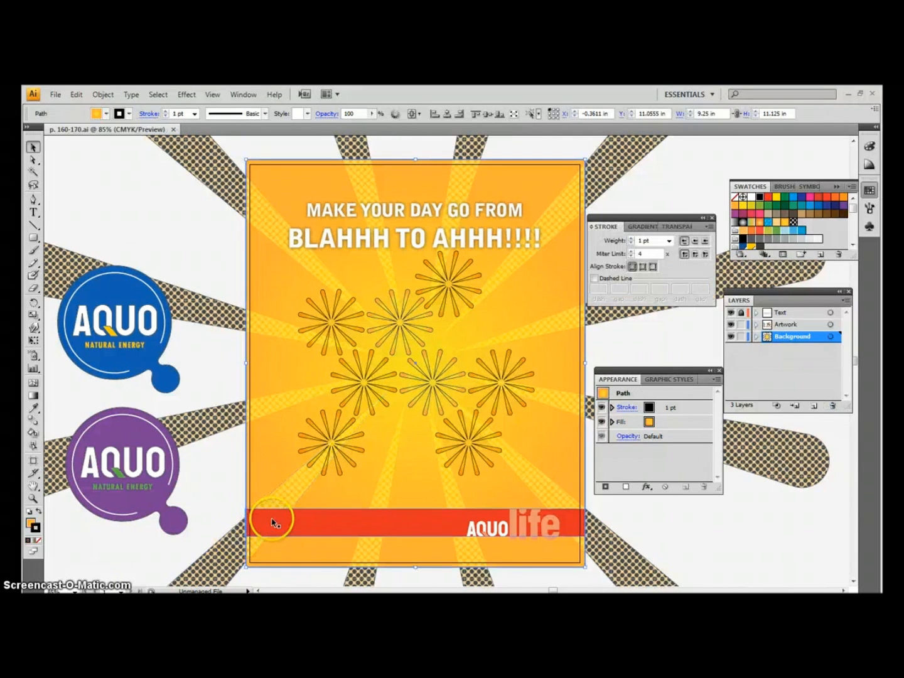
Add a new layer above Background and draw a 9 in by 10.875 in rectangle on it along the poster's inner frame.
click(37, 237)
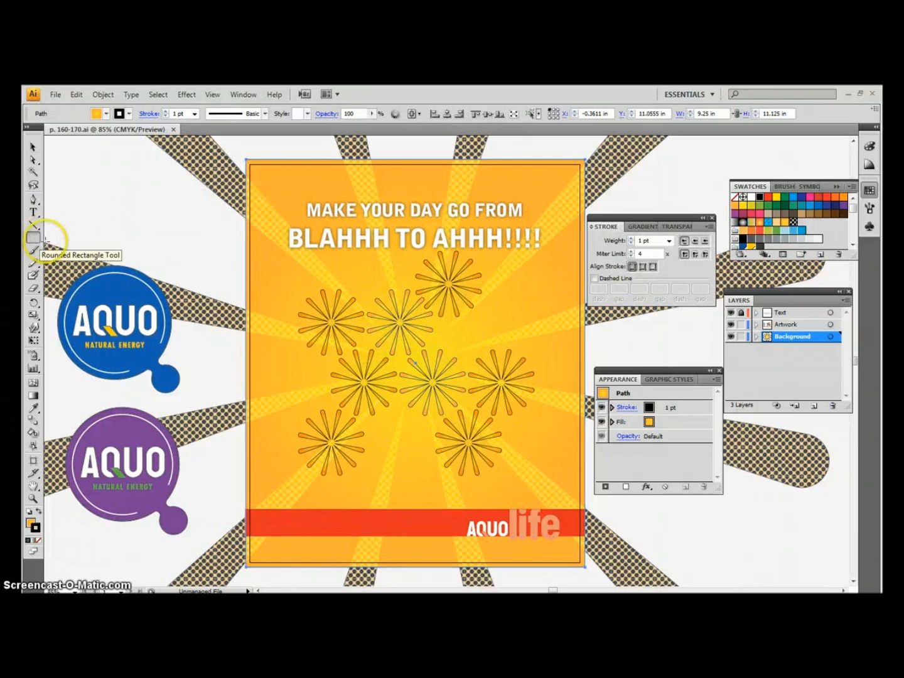
click(37, 242)
drag(39, 242, 80, 239)
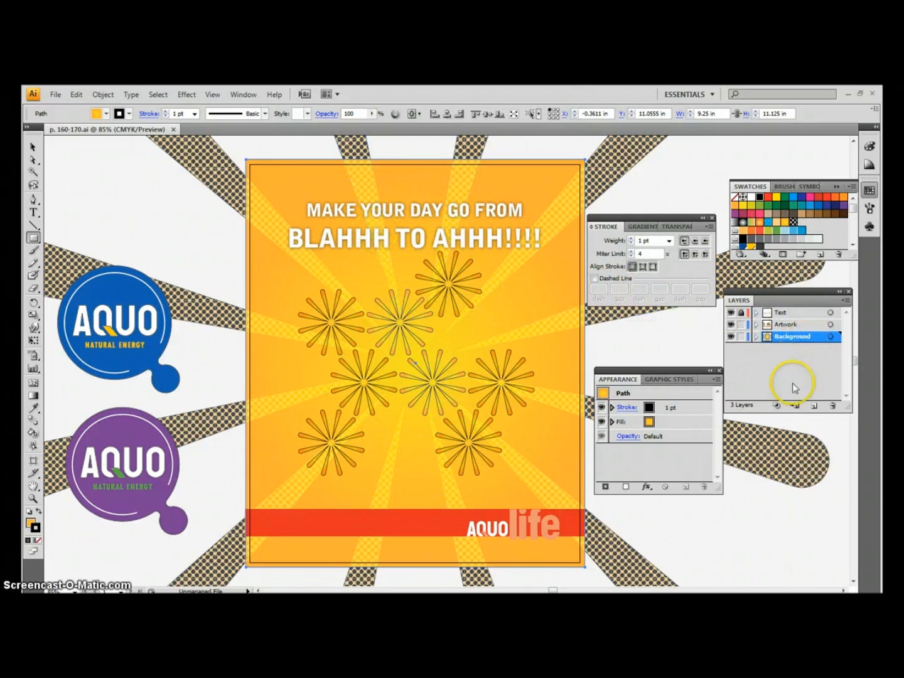
click(810, 406)
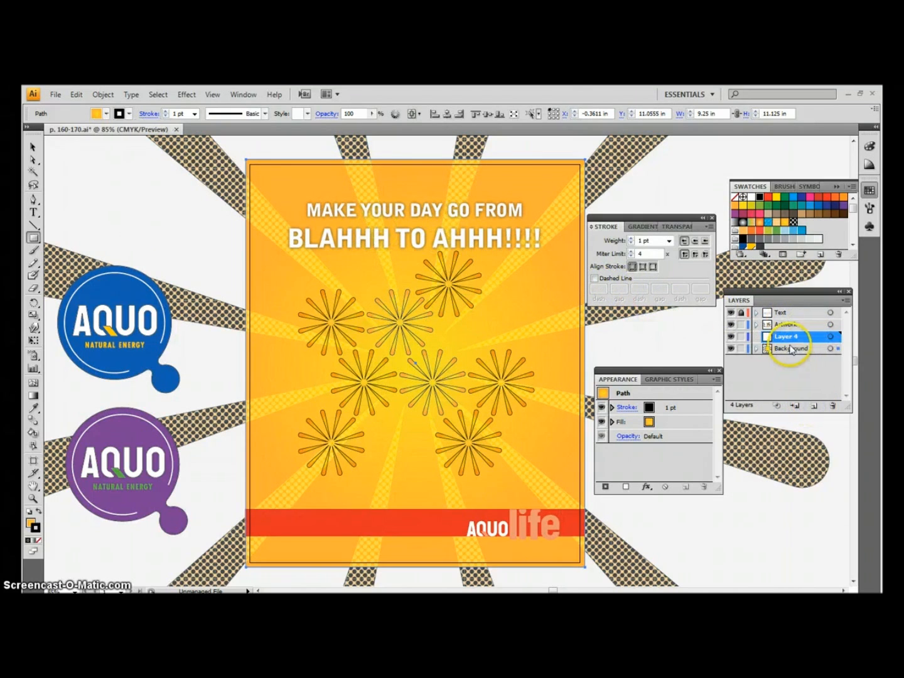
click(245, 157)
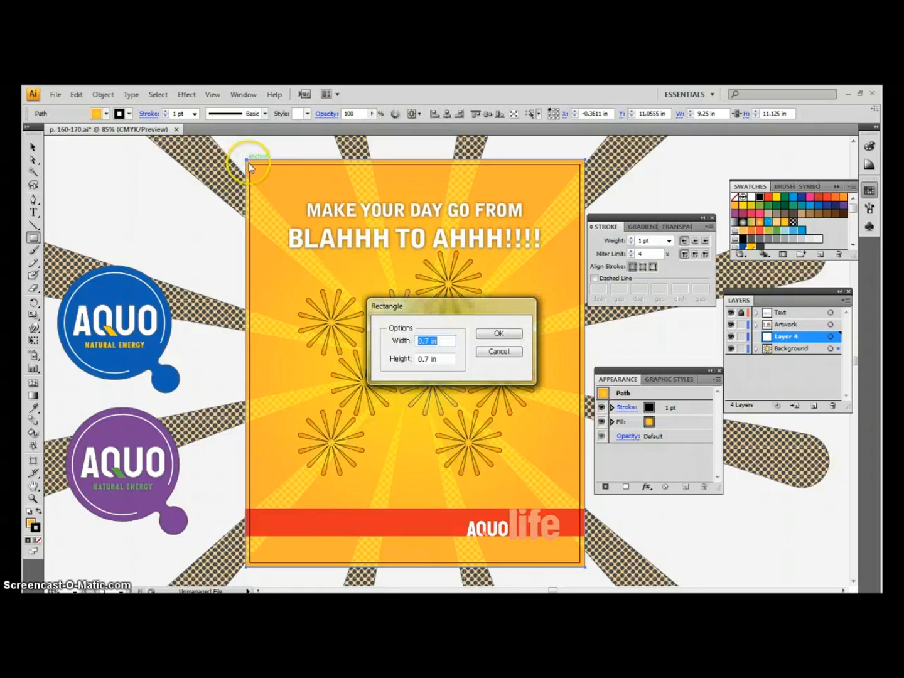
click(495, 352)
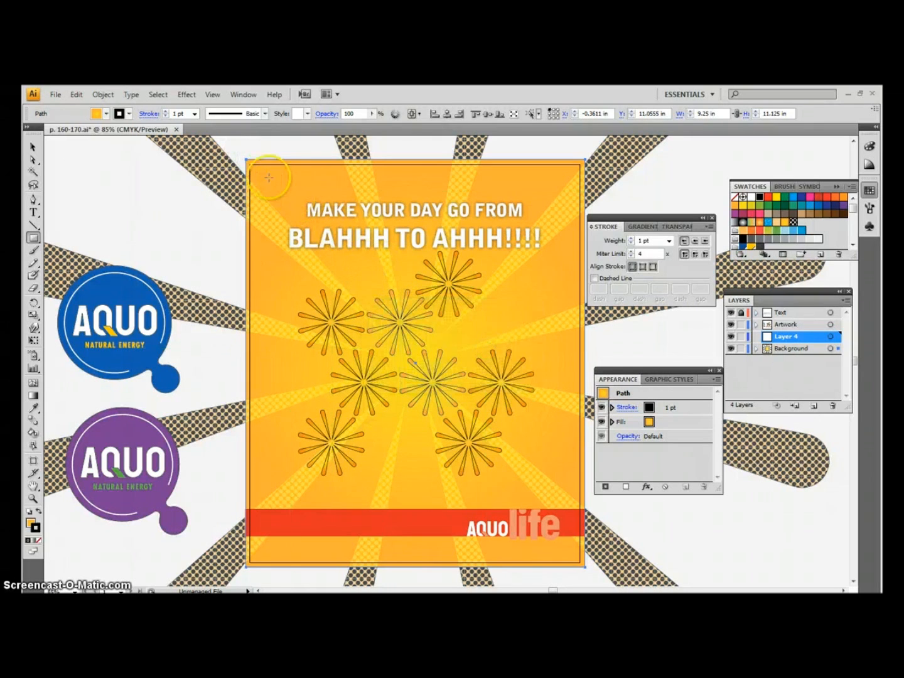
drag(248, 161, 579, 562)
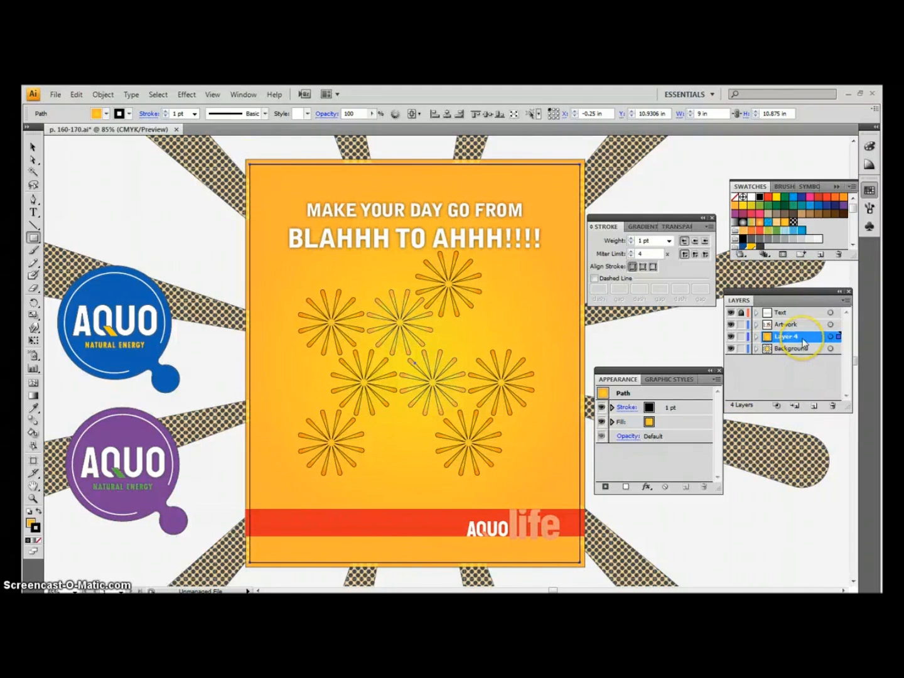
Move Layer 4 to the top of the layer stack and set its rectangle's stroke and fill to None.
drag(804, 342, 805, 313)
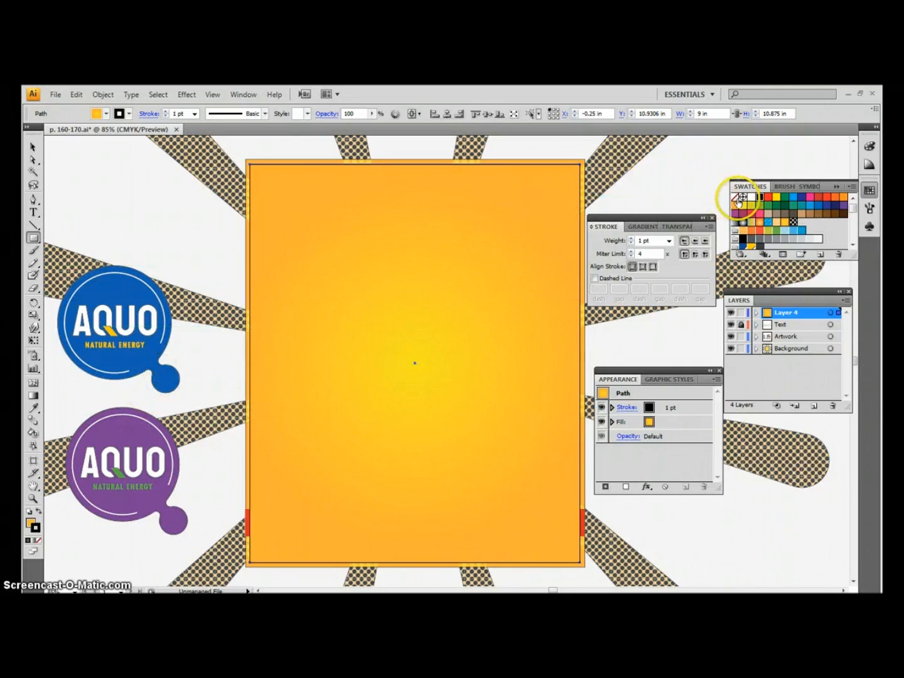
click(736, 197)
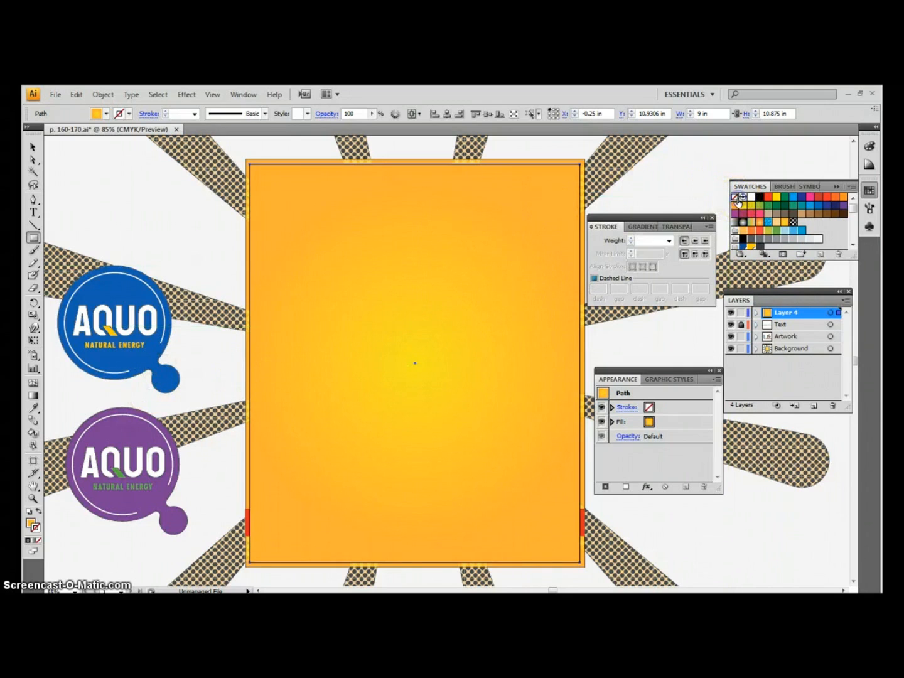
click(29, 522)
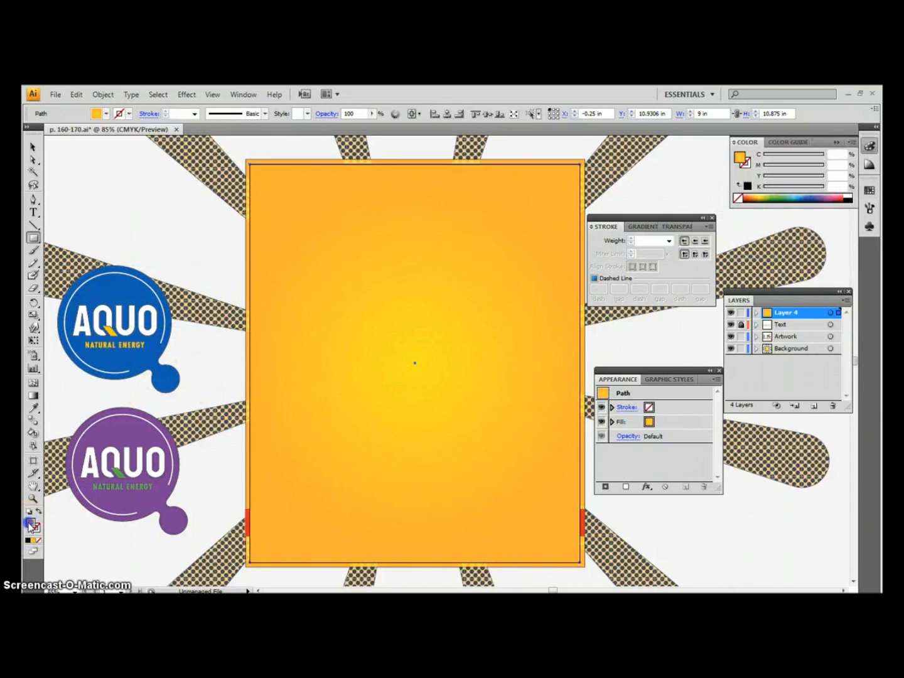
click(738, 199)
Select all unlocked artwork, make a clipping mask from the unfilled top rectangle, and deselect everything.
click(33, 146)
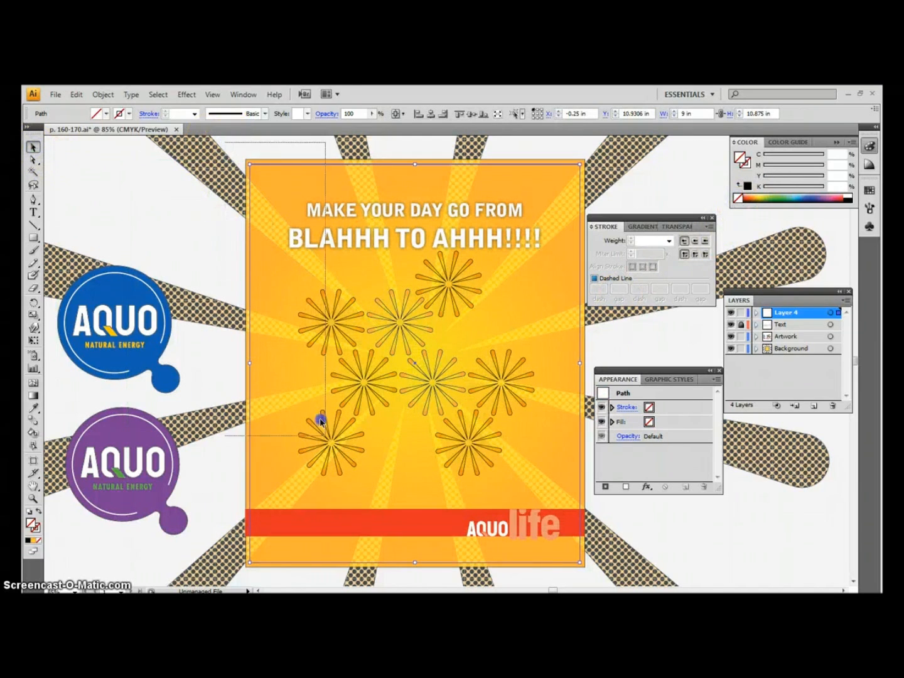
key(ctrl+a)
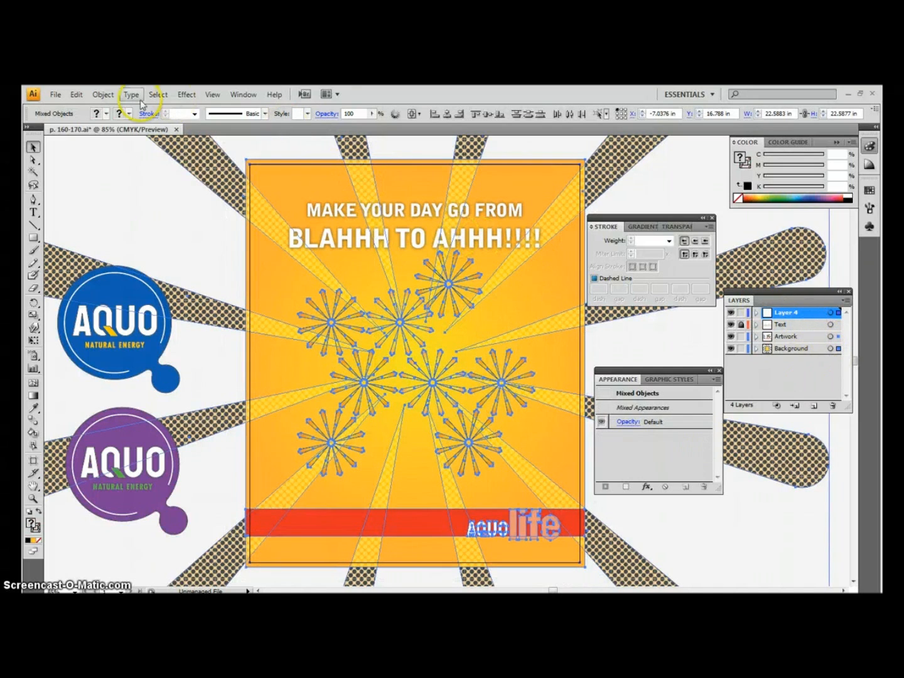
click(104, 95)
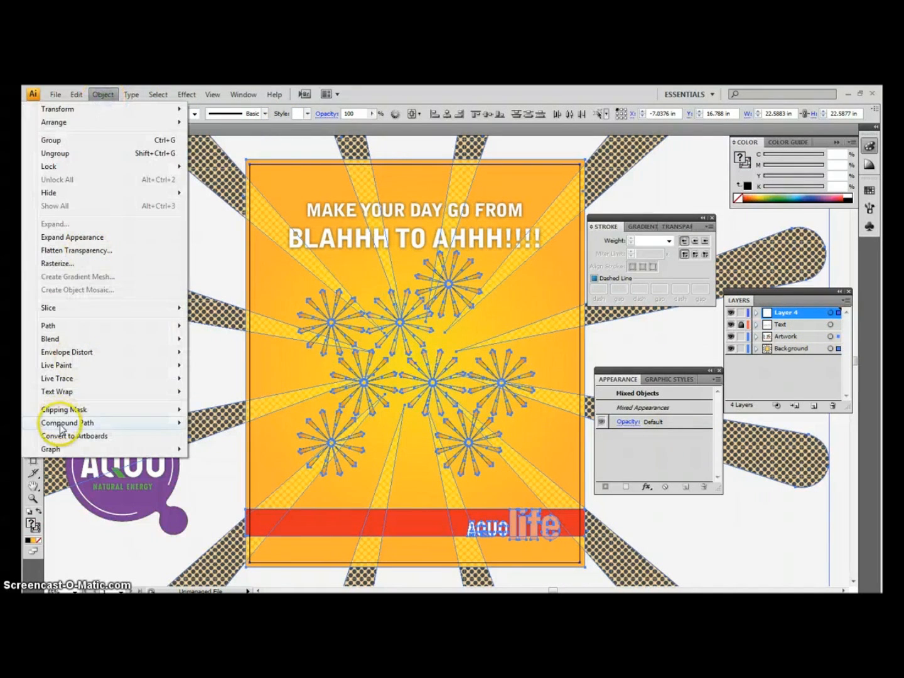
mouse_move(147, 413)
click(212, 409)
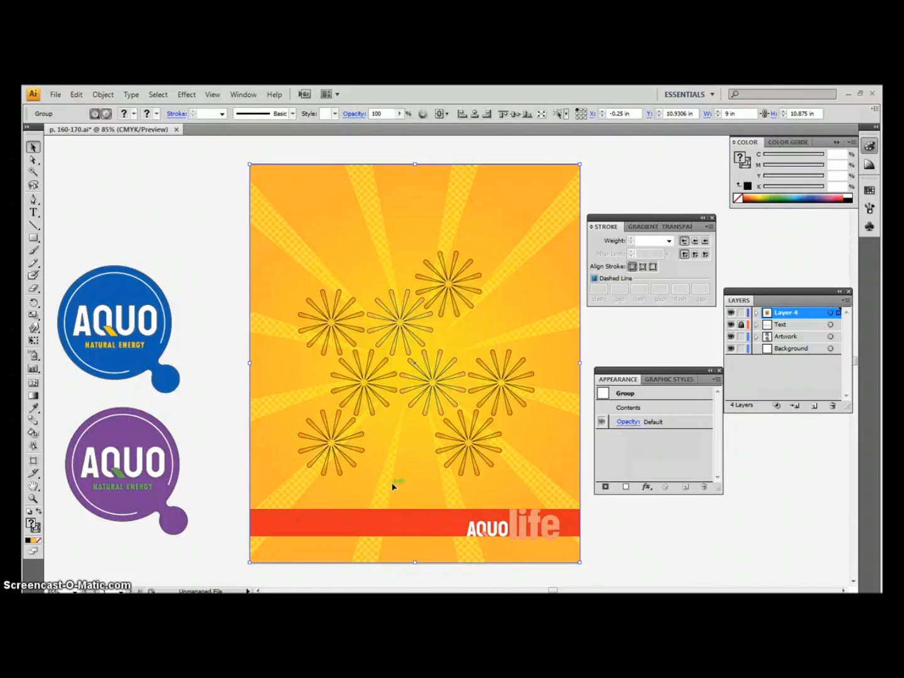
click(218, 339)
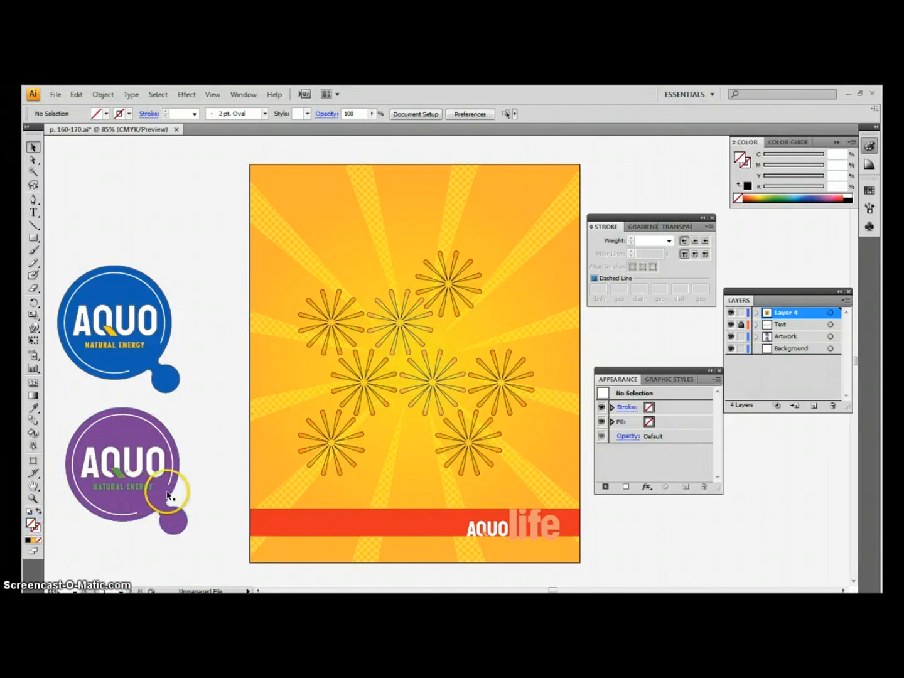
Create a CMYK Red rounded rectangle beside the poster, 0.7 in wide and 10.875 in high, with a 0.3 in corner radius and no stroke.
click(870, 192)
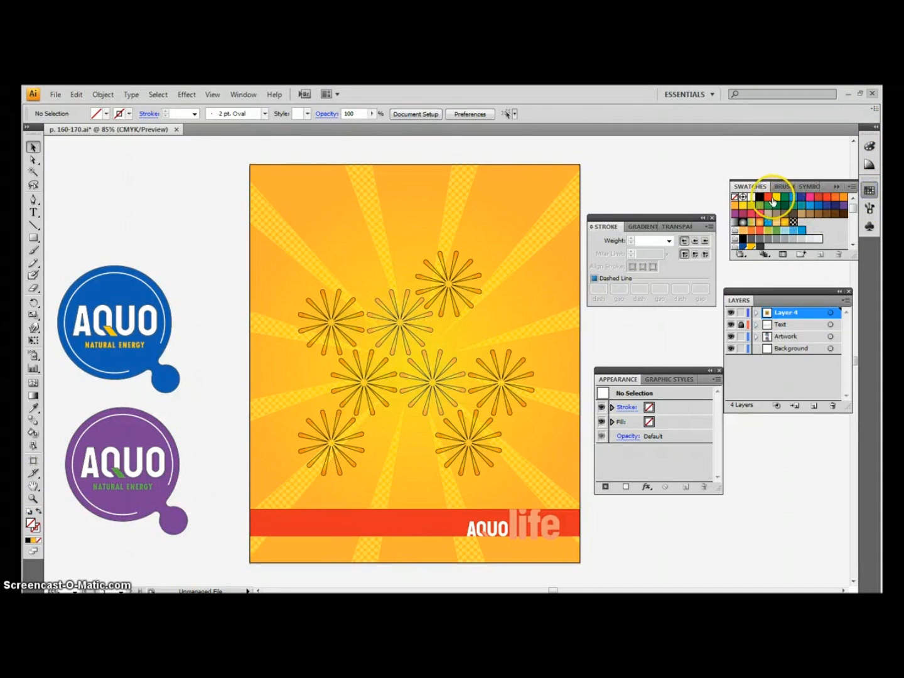
click(769, 198)
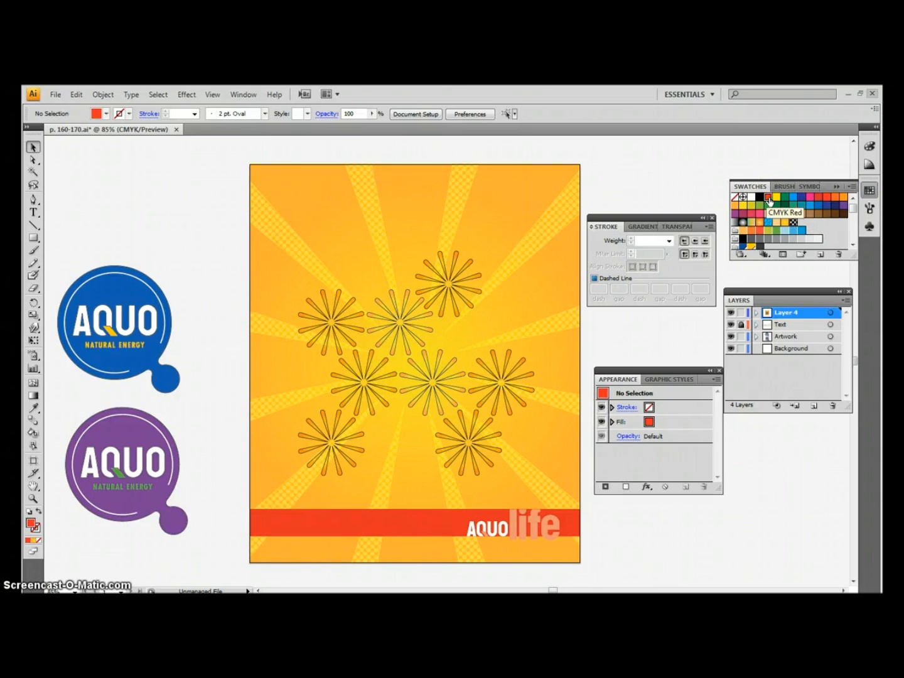
click(37, 239)
drag(38, 242, 65, 251)
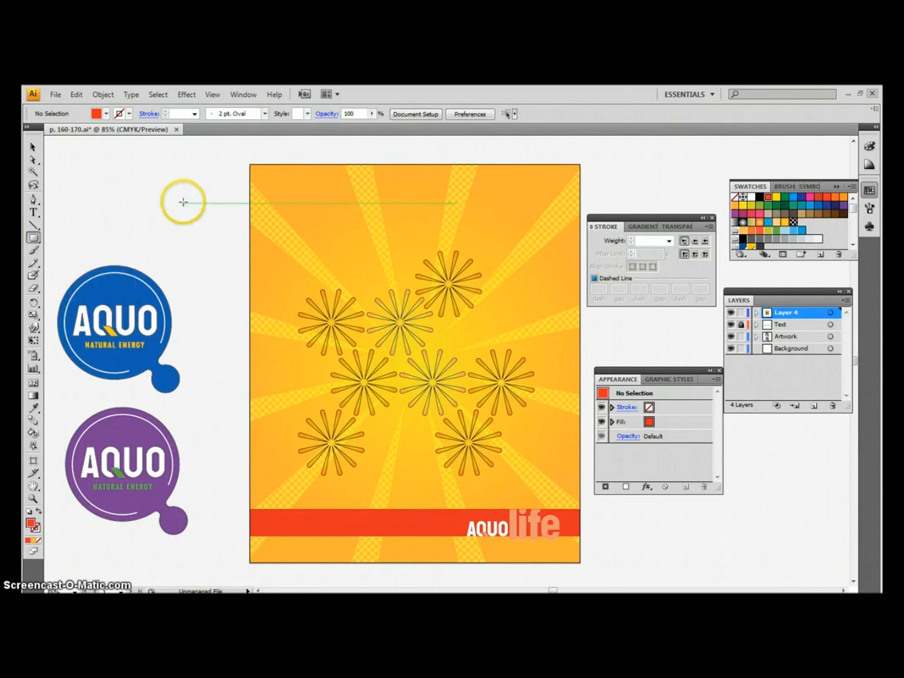
click(156, 196)
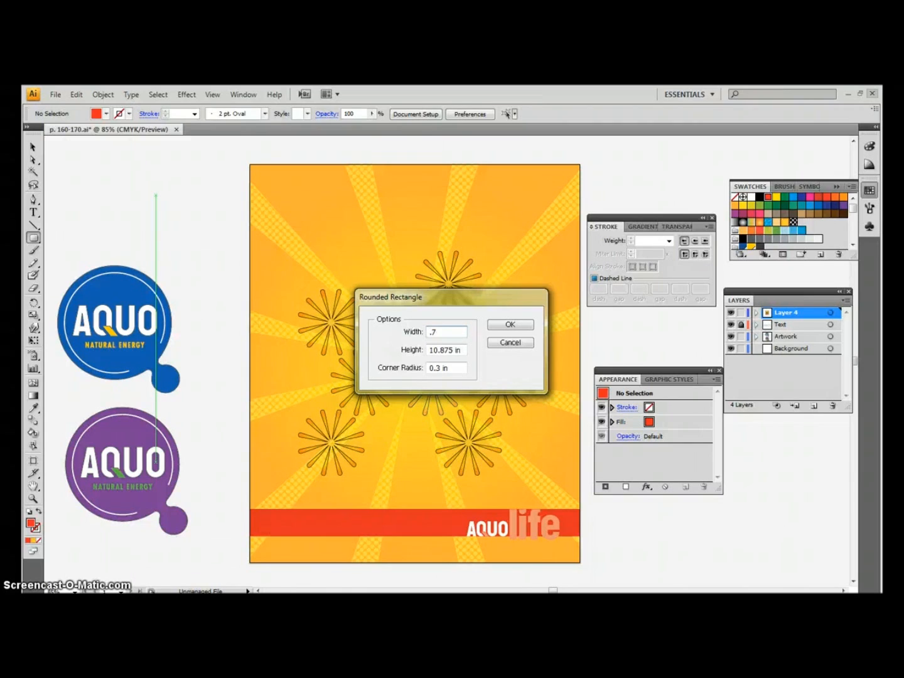
key(Return)
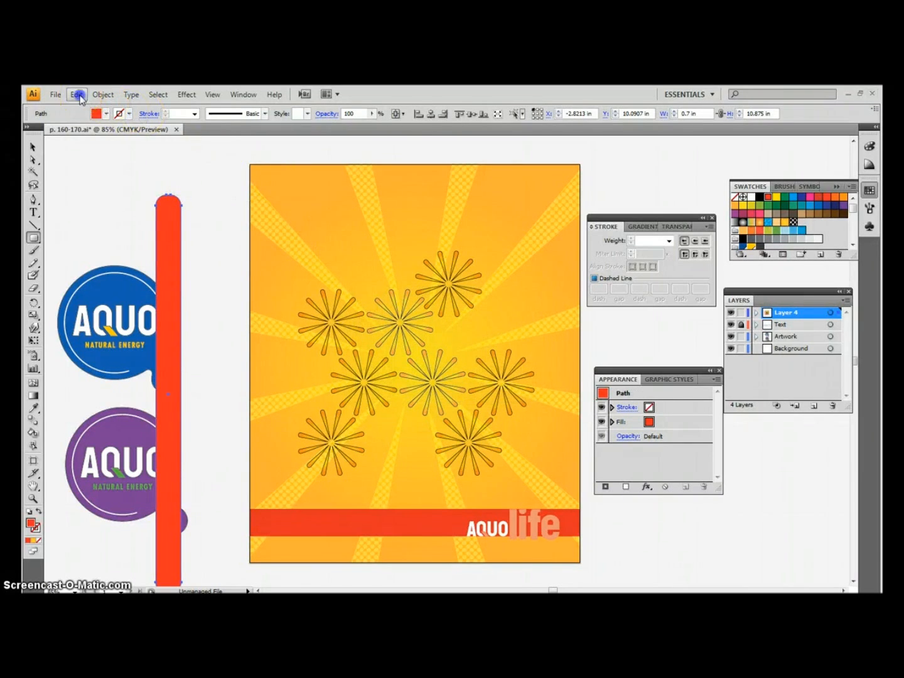
Undo the tall rounded rectangle and create a 0.7 in by 0.7 in rounded rectangle with a 0.3 in corner radius in its place.
click(76, 95)
click(82, 110)
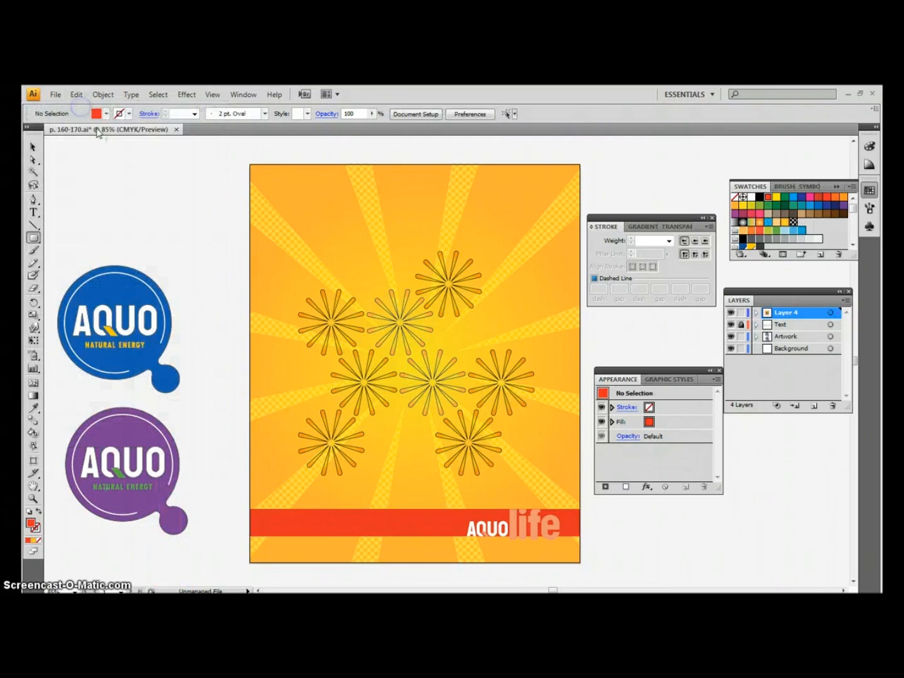
click(158, 202)
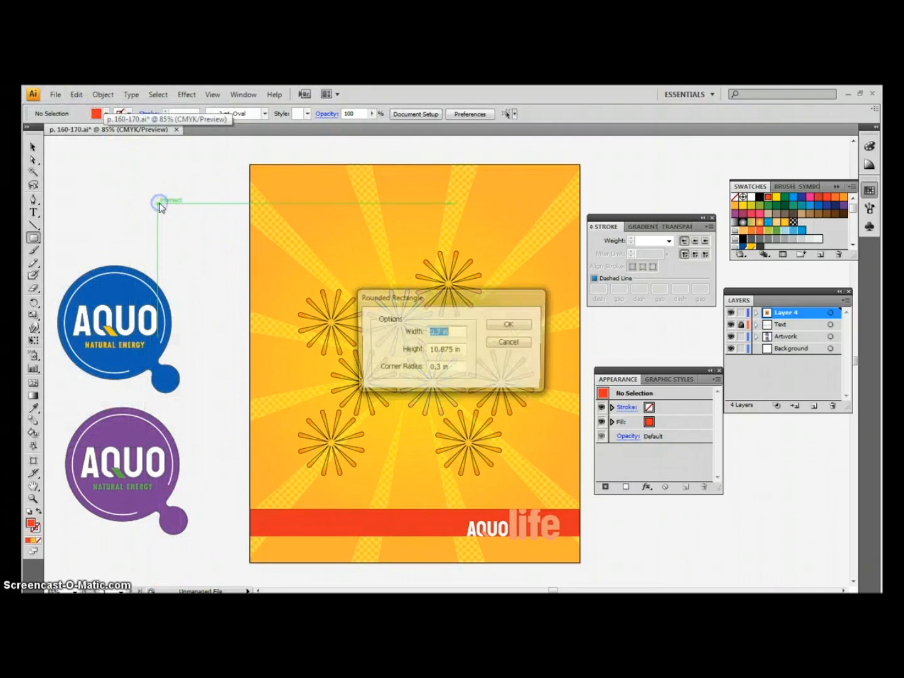
double_click(455, 349)
key(BackSpace)
key(Tab)
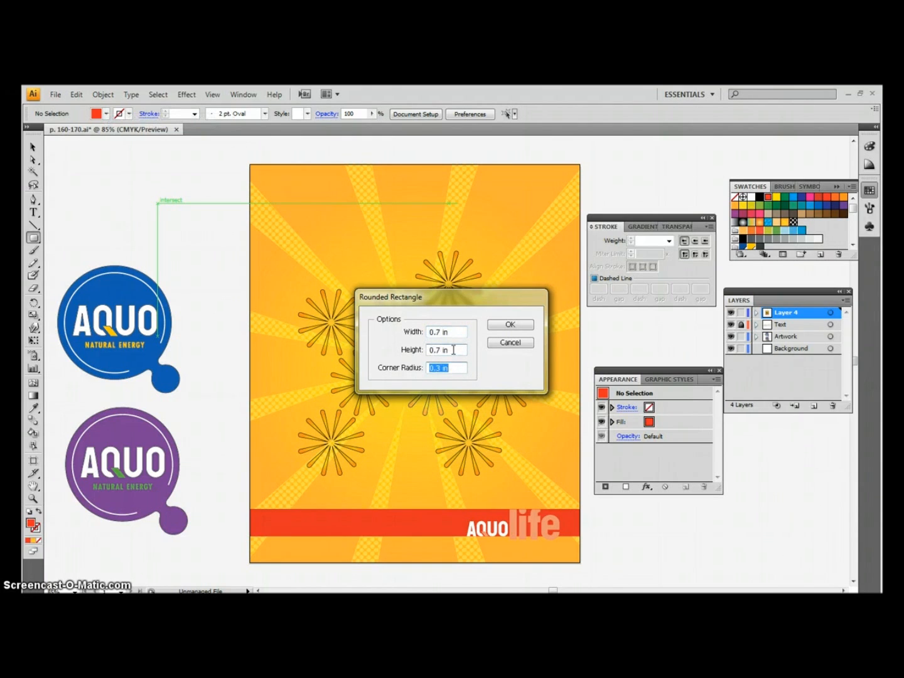
click(509, 325)
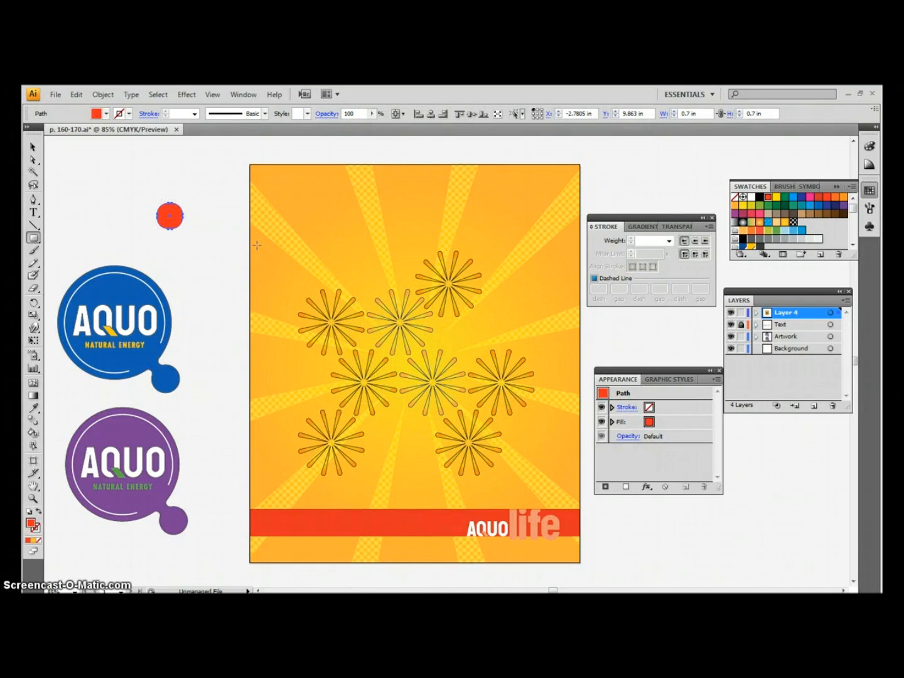
Save the small red round shape as a pattern swatch named dots and delete the original shape from the canvas.
drag(169, 216, 169, 211)
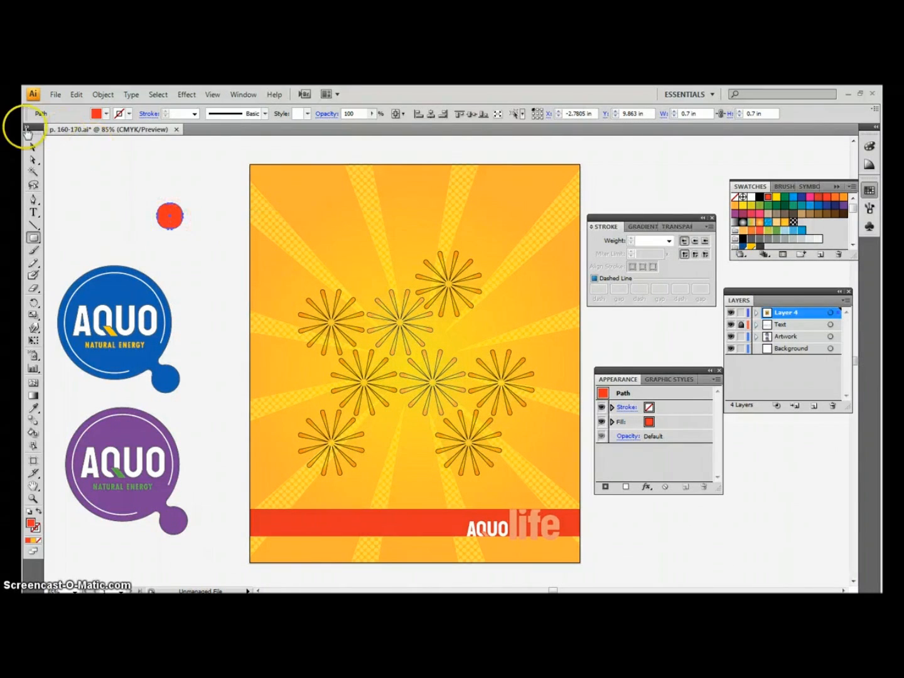
click(33, 146)
drag(170, 212, 811, 223)
double_click(804, 224)
text(dots)
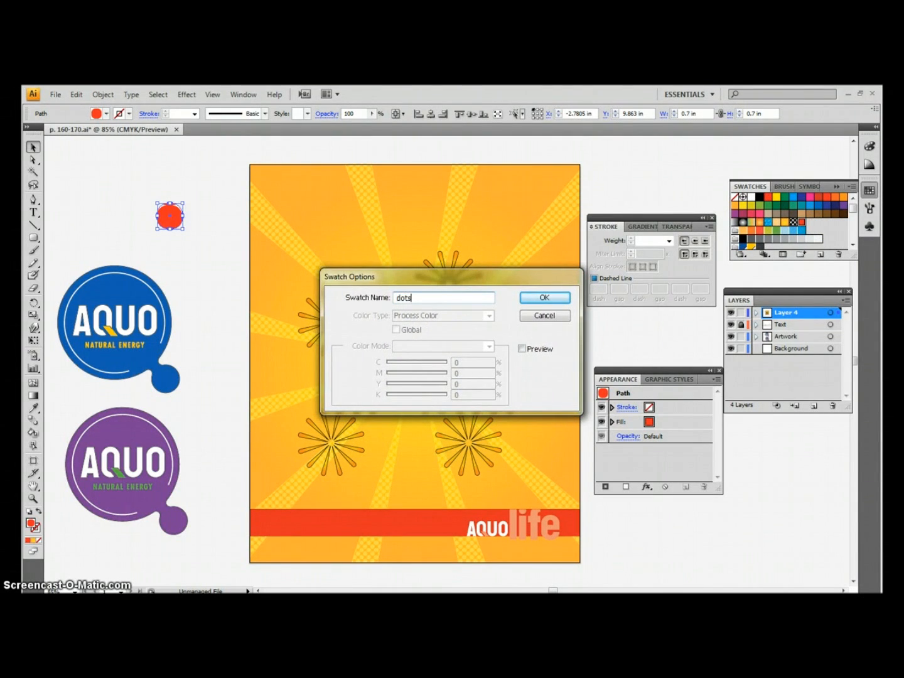
key(Return)
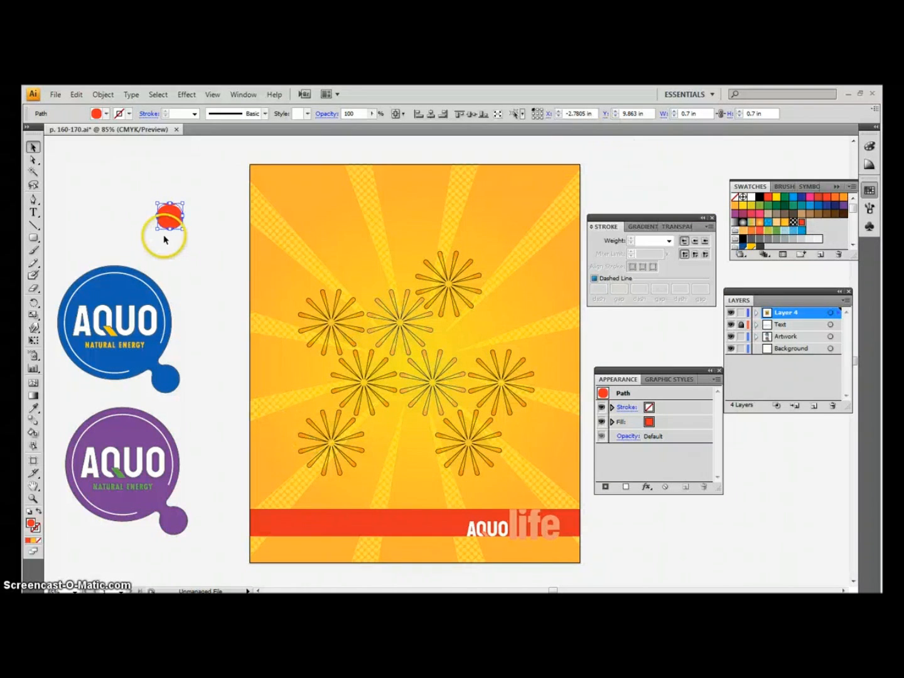
click(145, 198)
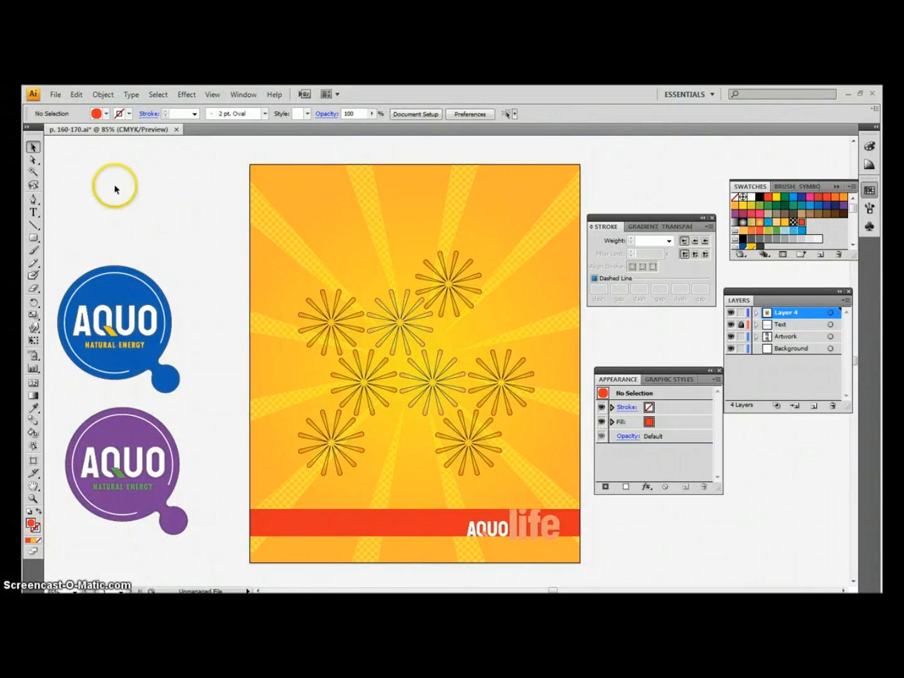
Isolate the clipped poster group and fill the red band behind the AQUO life text with the dots pattern swatch.
click(289, 528)
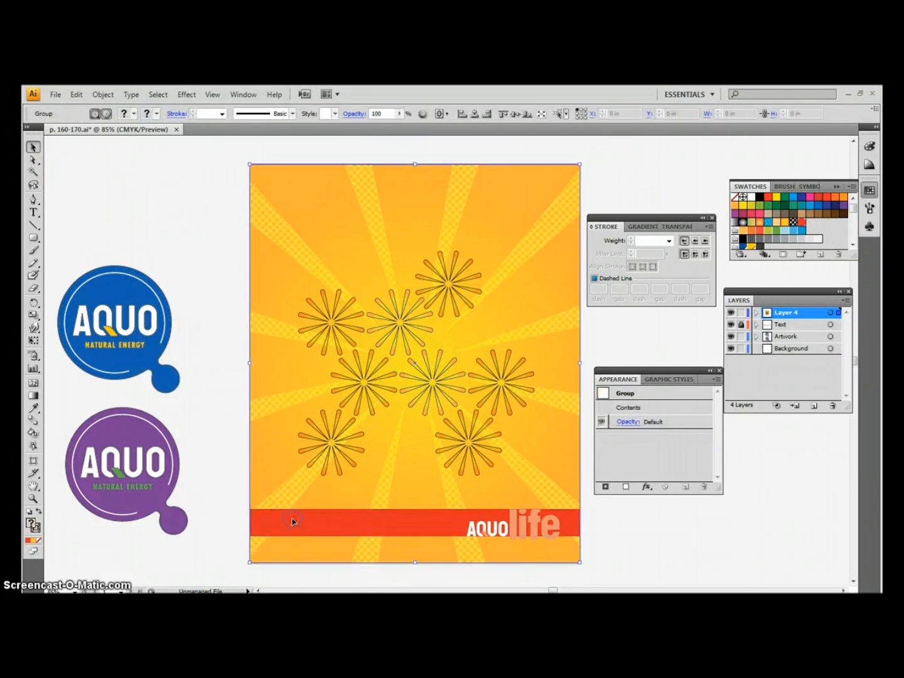
click(426, 539)
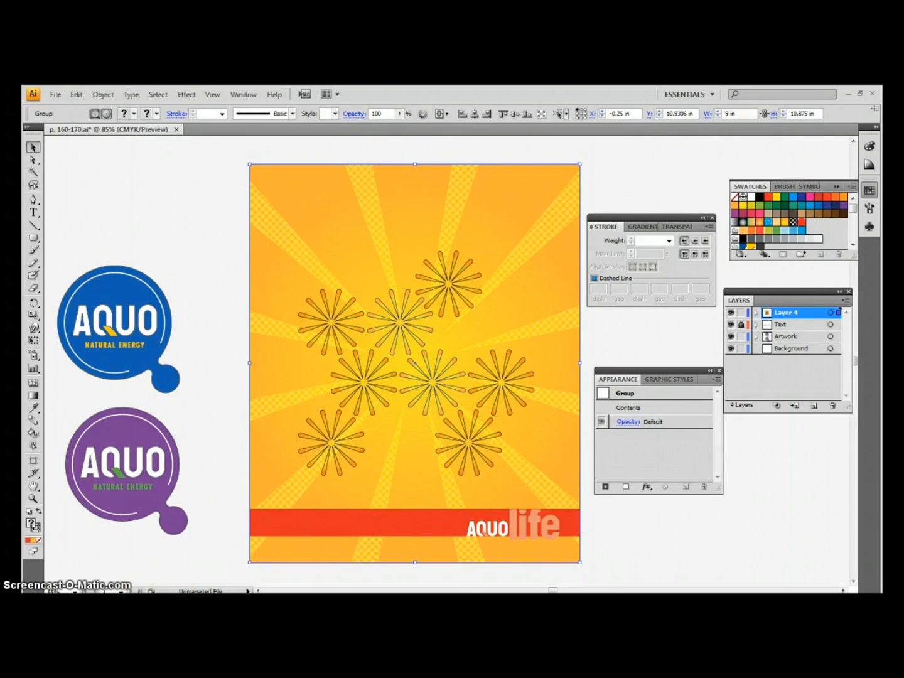
double_click(436, 515)
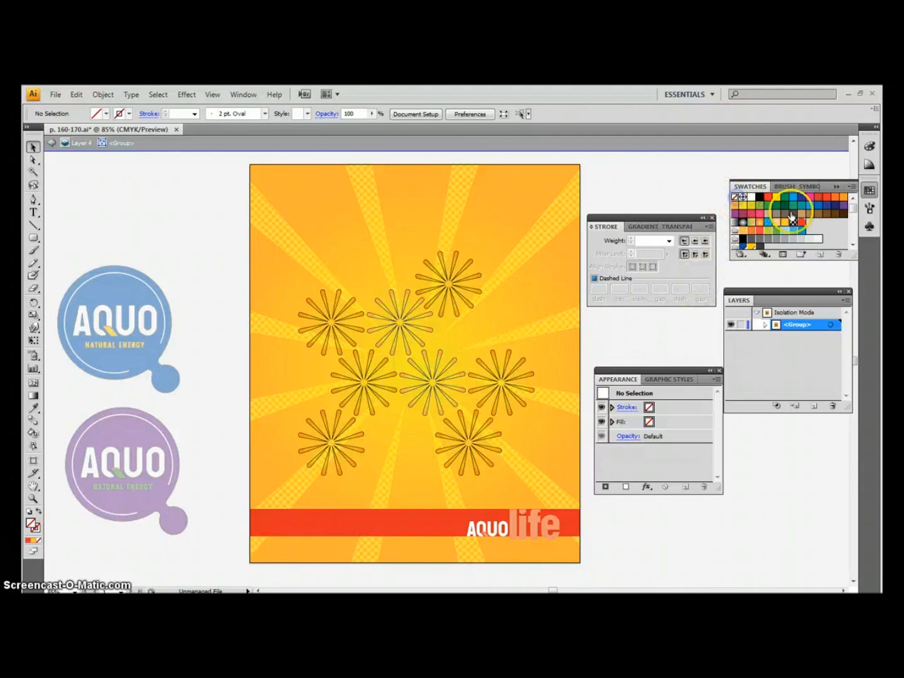
click(431, 518)
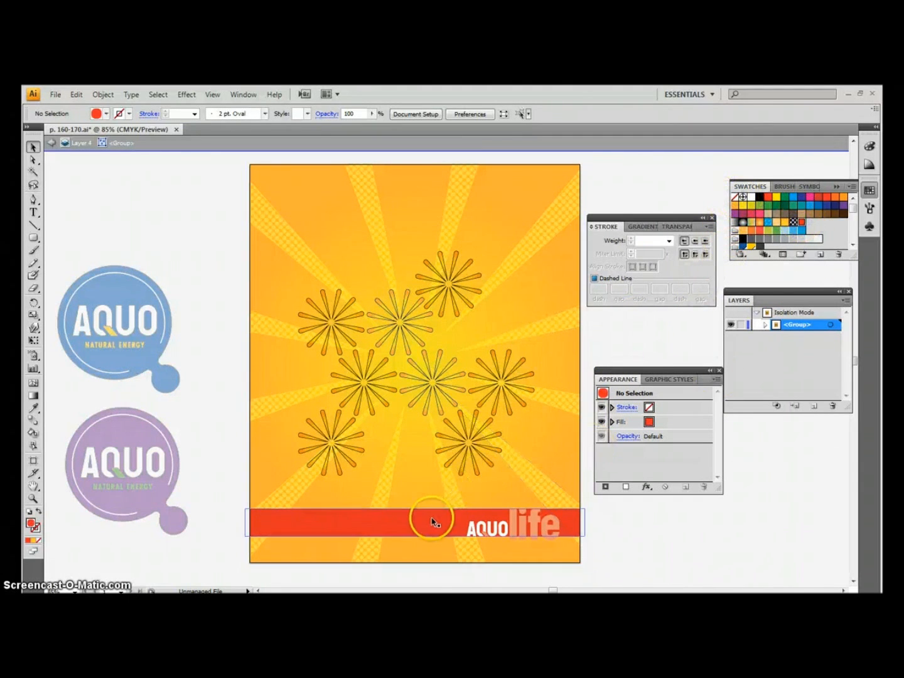
click(702, 284)
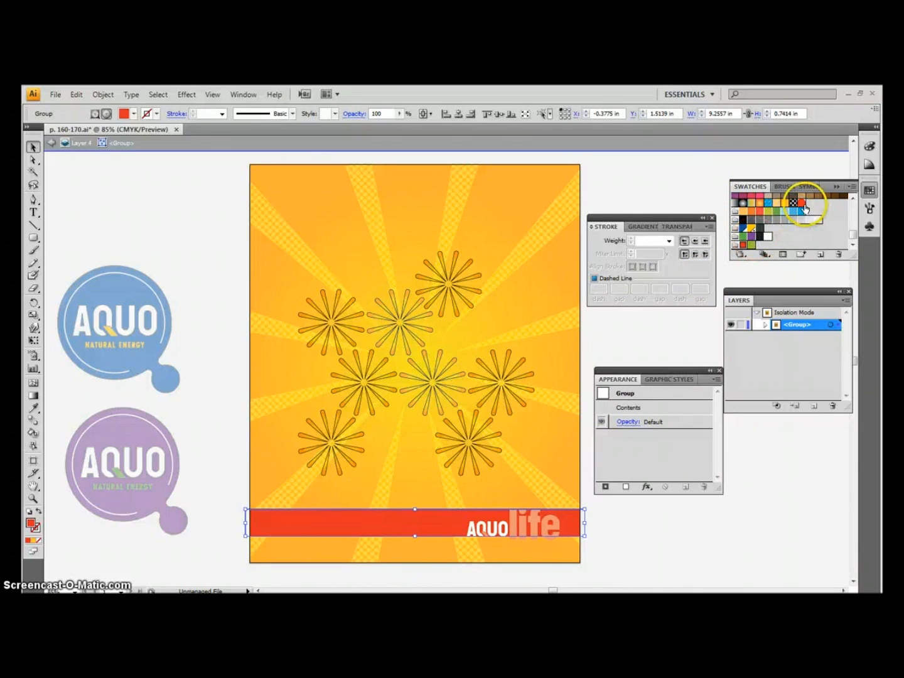
click(803, 209)
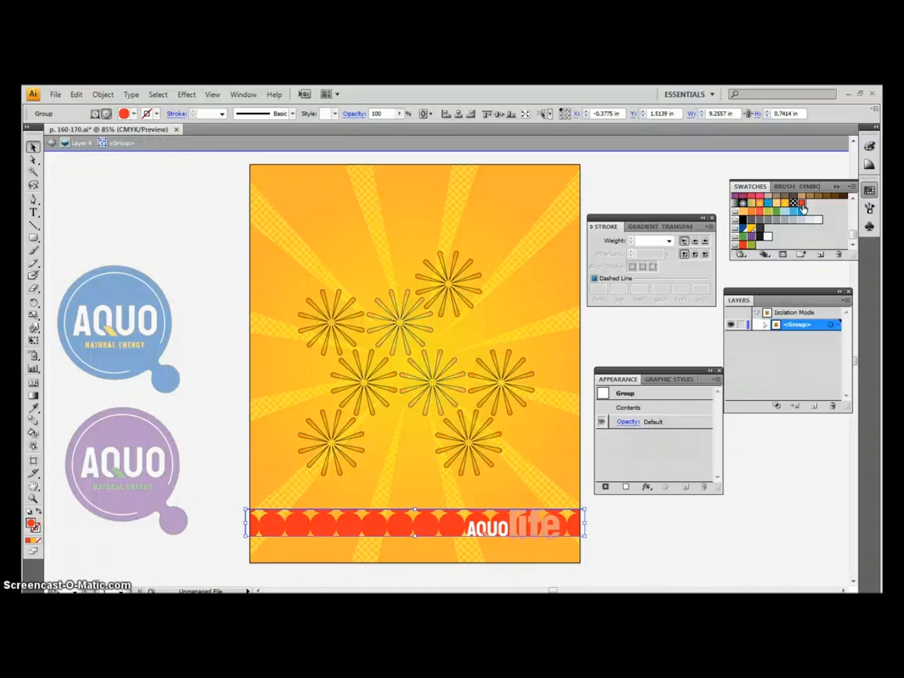
Give the dotted band a 1 pt CMYK Red stroke aligned to the inside.
click(35, 527)
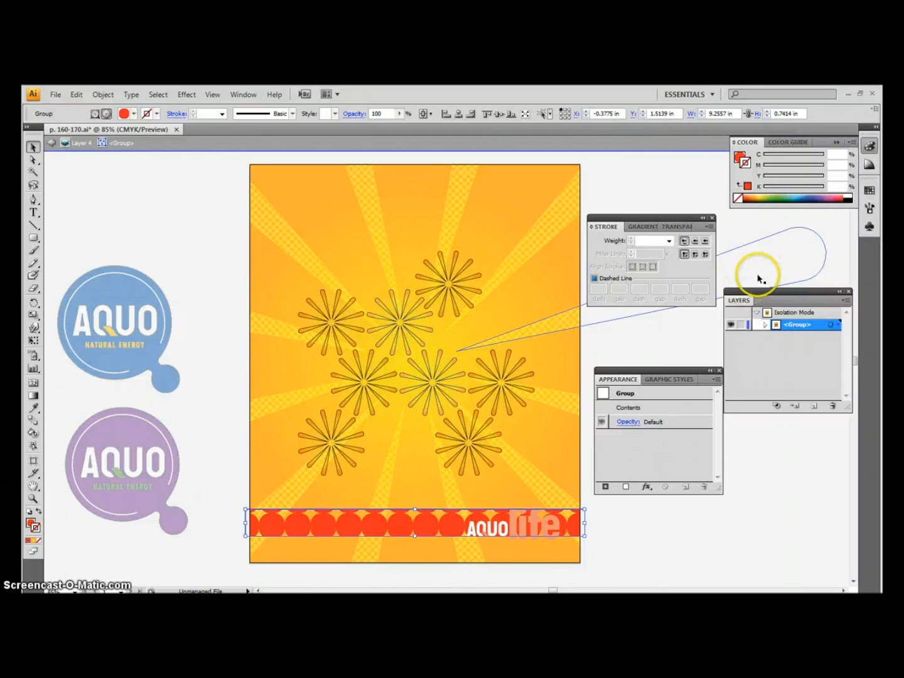
click(869, 190)
click(768, 199)
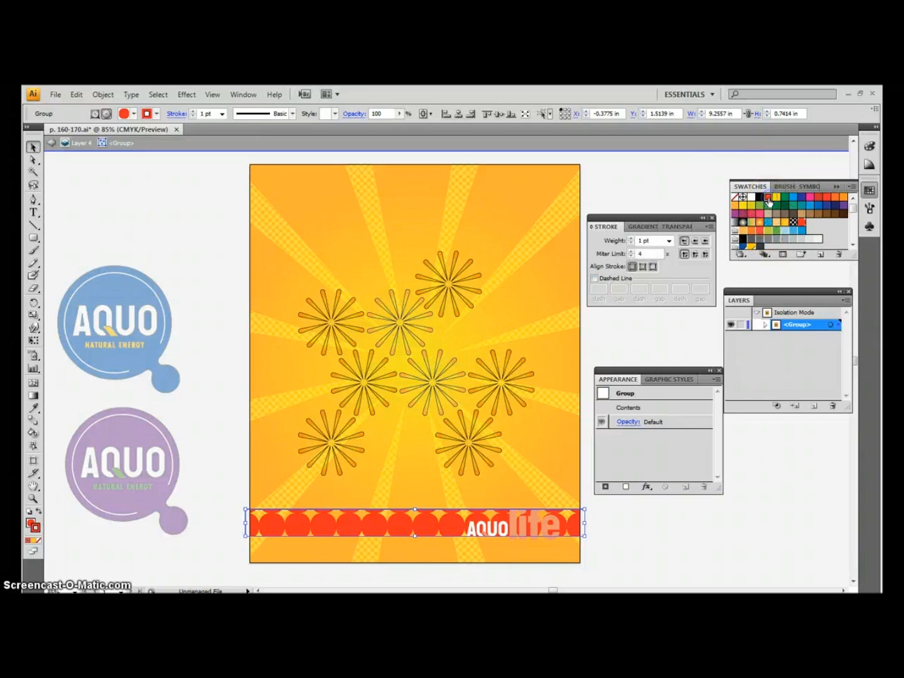
click(644, 271)
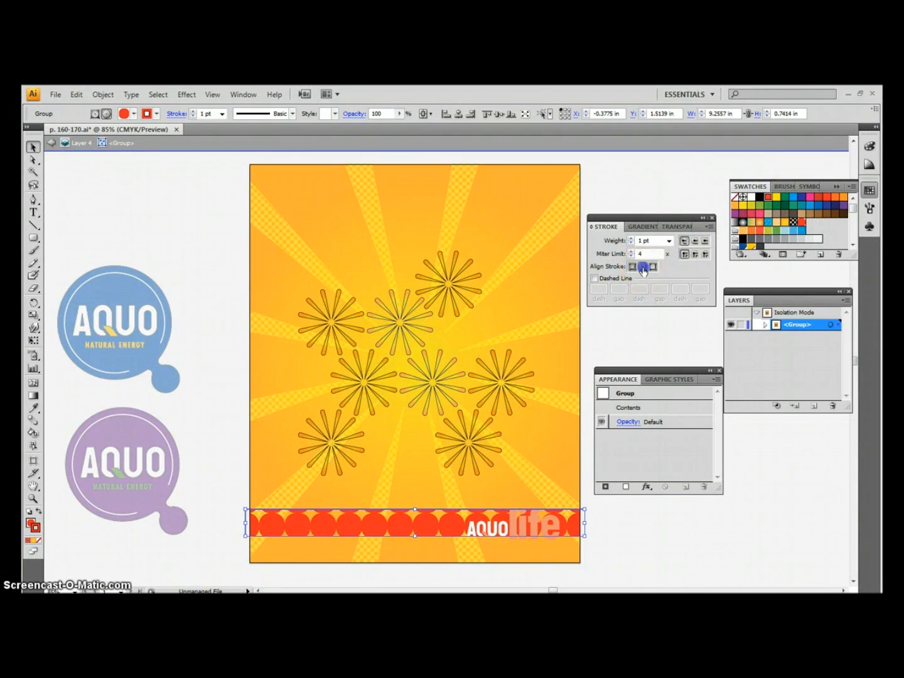